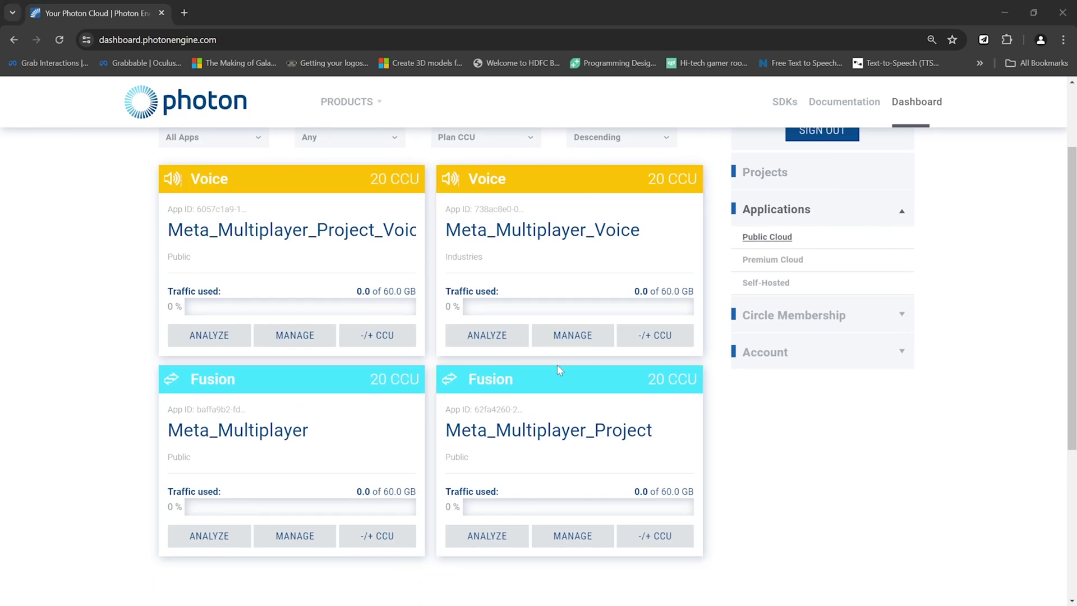
# Switch to the Asset Store, open the Free Playing Cards Pack in Unity, and open the Playing Cards assets folder
pyautogui.hotkey('alt', 'Tab')
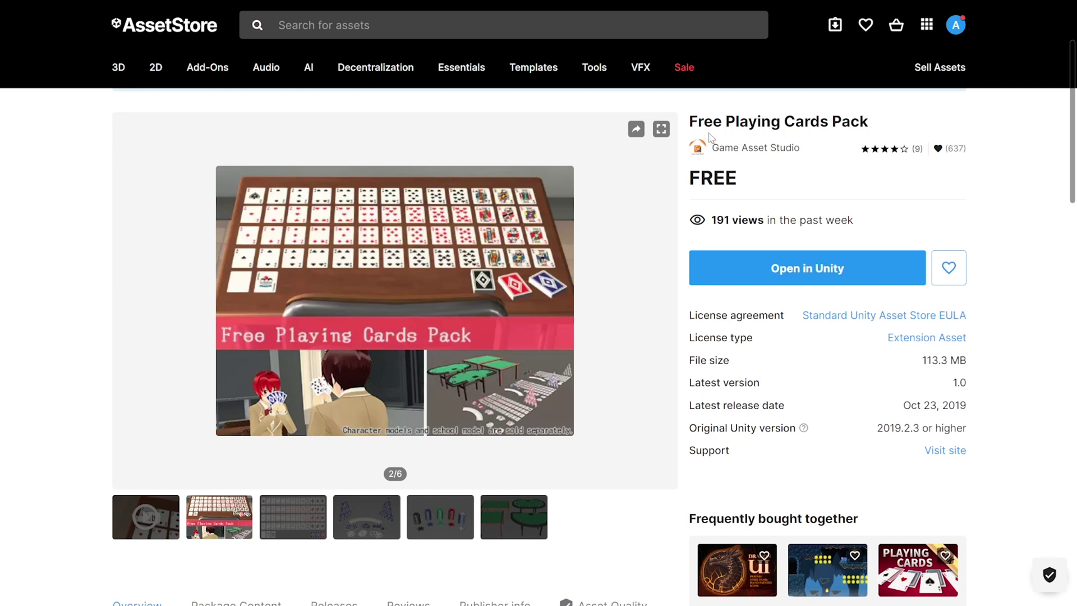
pyautogui.click(861, 284)
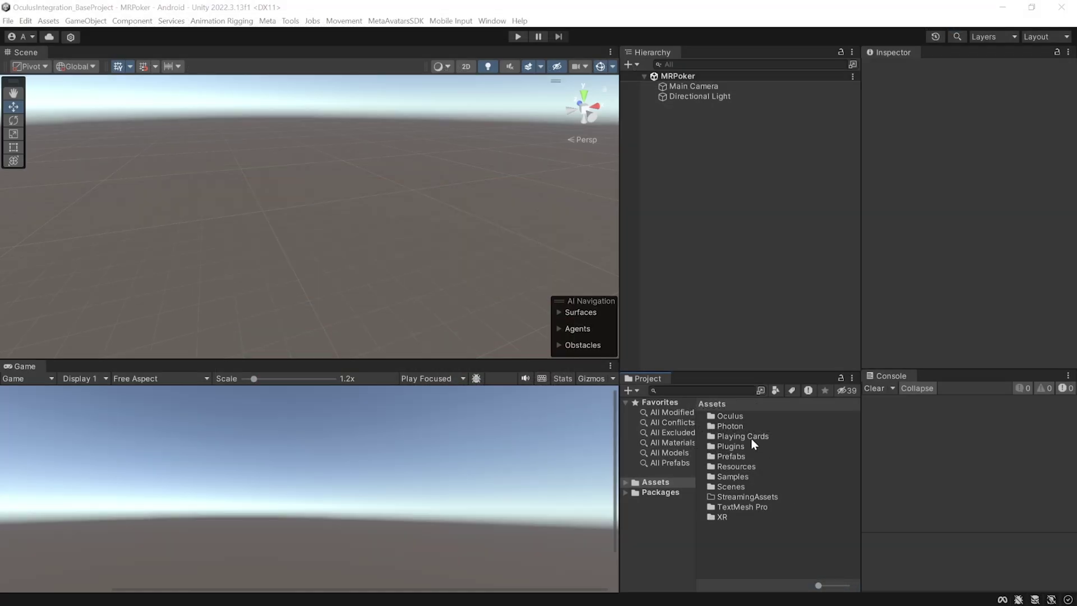
pyautogui.doubleClick(750, 437)
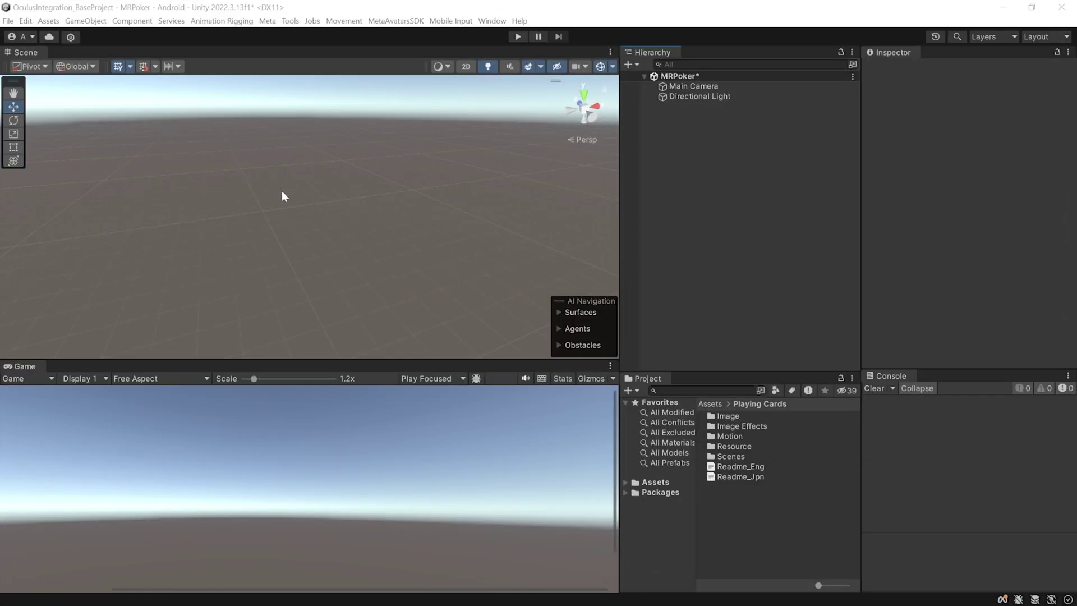
# Open Meta's Building Blocks library and add the Camera Rig and Passthrough blocks to the scene
pyautogui.click(271, 22)
pyautogui.moveTo(303, 47)
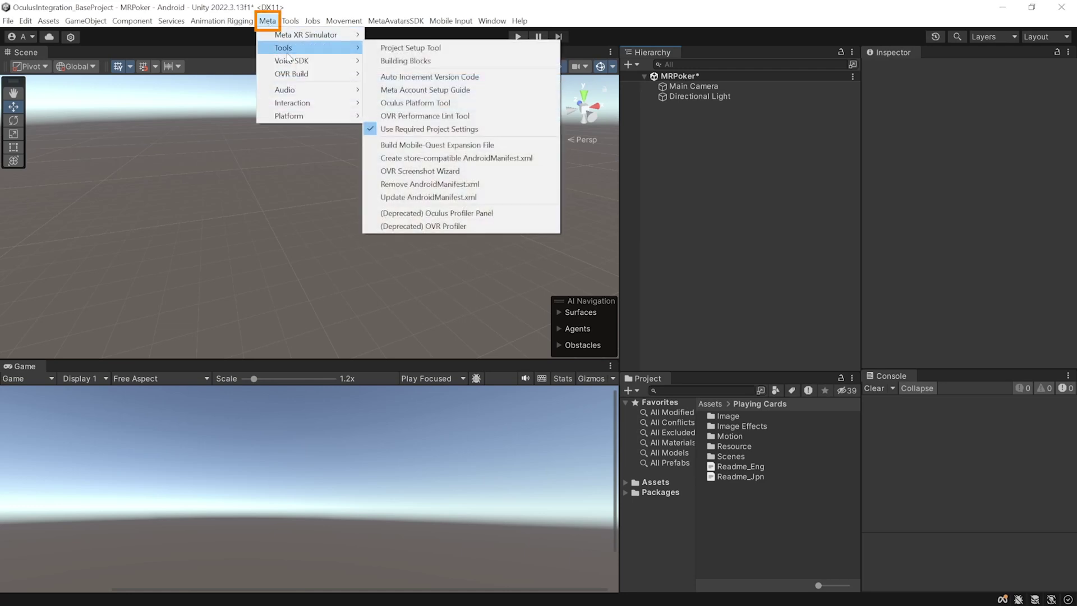
pyautogui.click(402, 61)
pyautogui.click(213, 307)
pyautogui.click(397, 306)
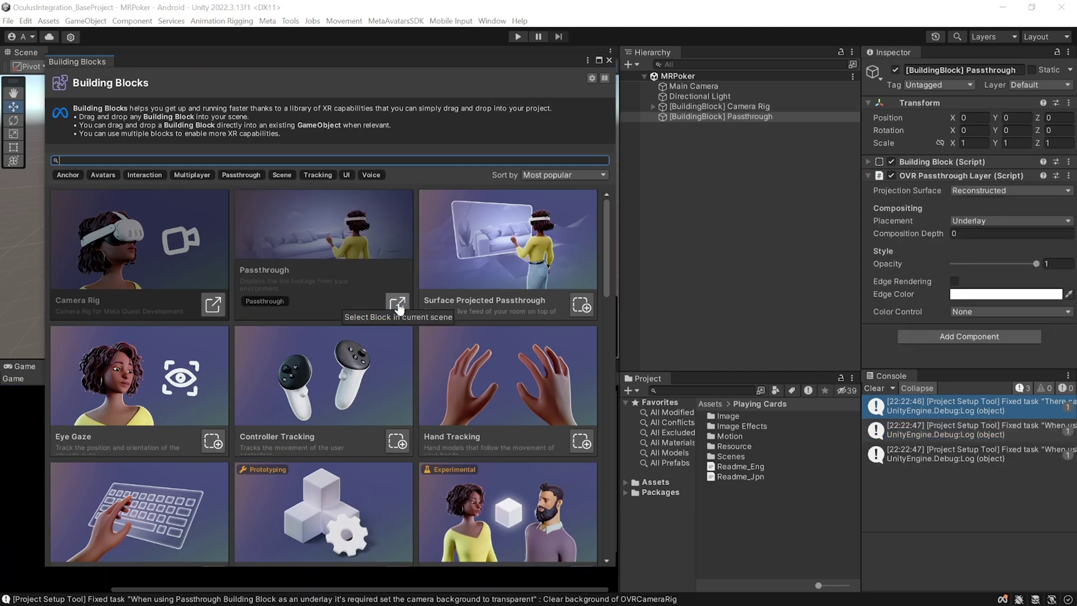
# Add the multiplayer Auto Matchmaking block to the scene with Photon Fusion as its implementation
pyautogui.click(203, 178)
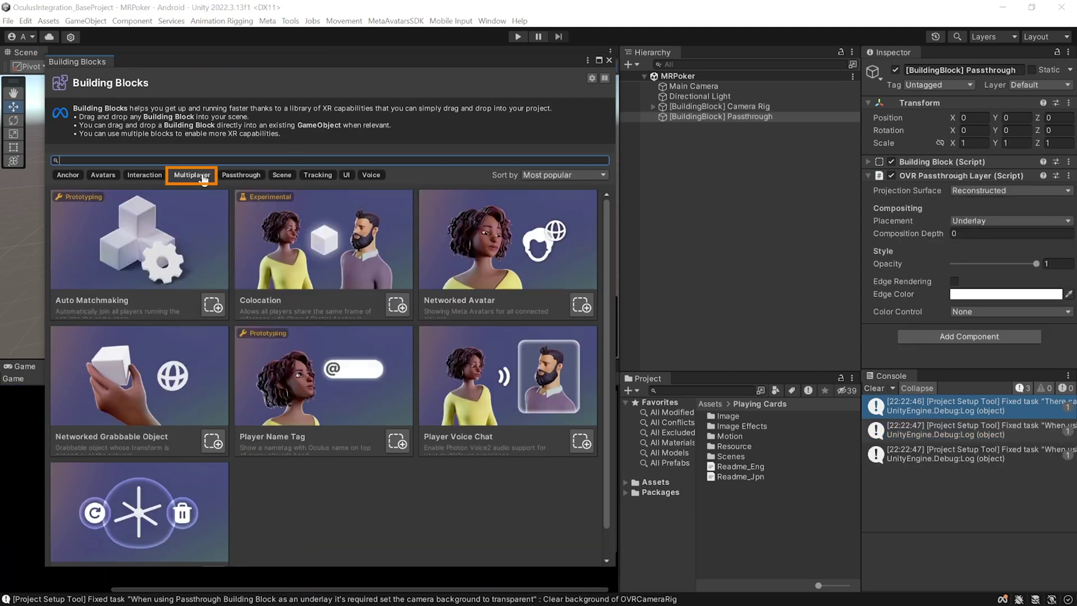
pyautogui.click(214, 304)
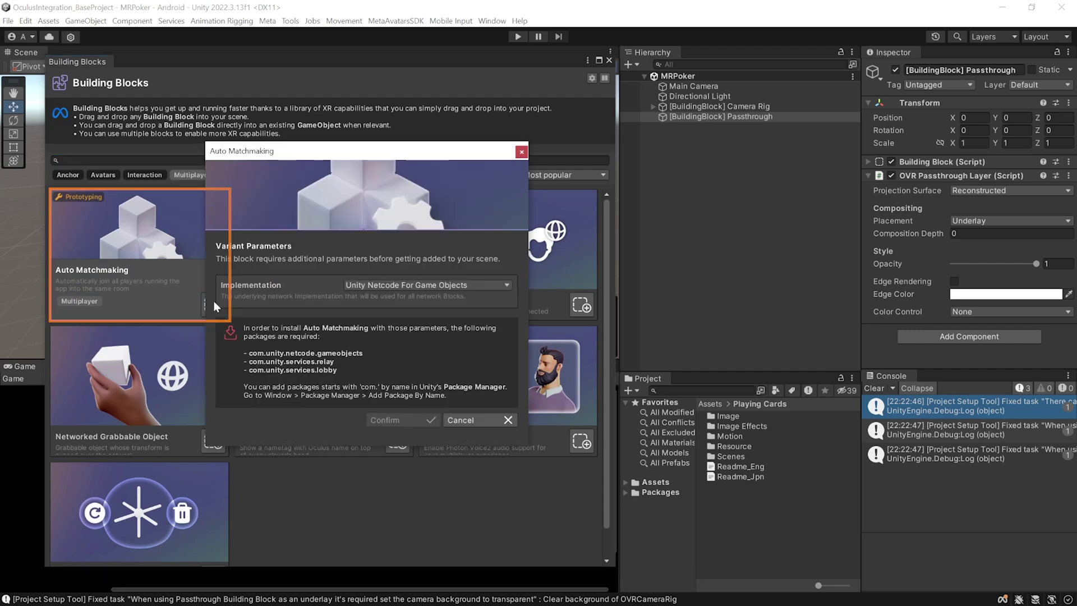
pyautogui.click(387, 286)
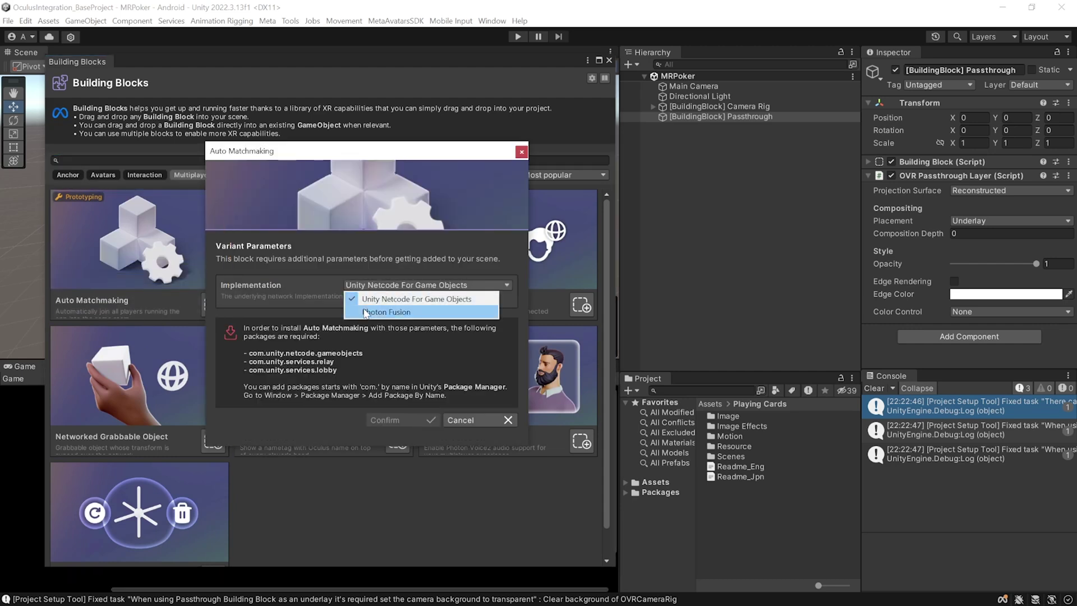
pyautogui.click(396, 312)
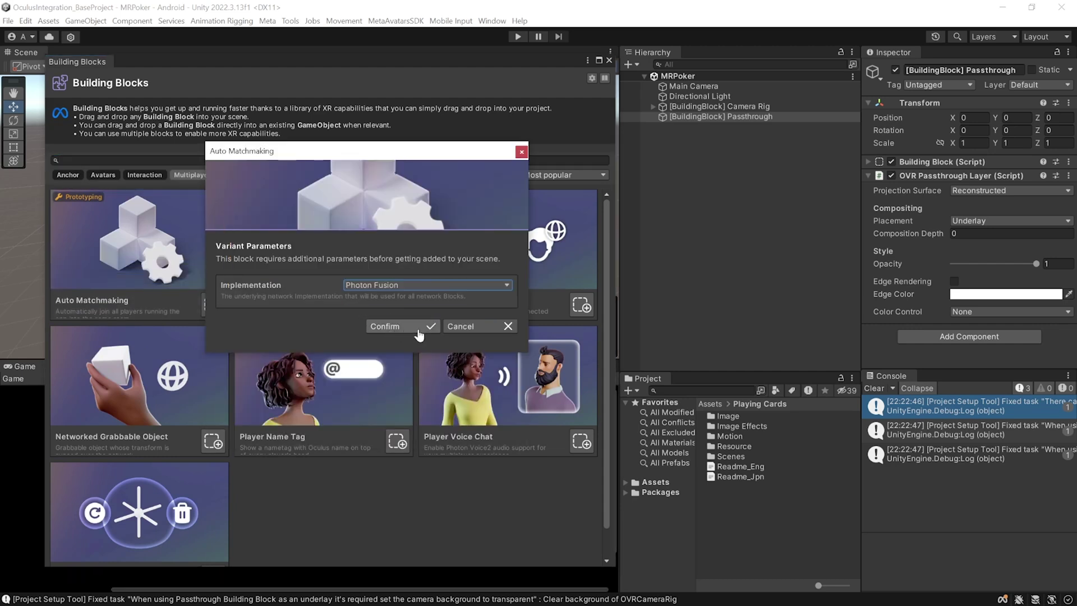
pyautogui.click(415, 328)
# Add the Networked Avatar and Player Voice Chat blocks to the scene and close the Building Blocks library
pyautogui.click(581, 308)
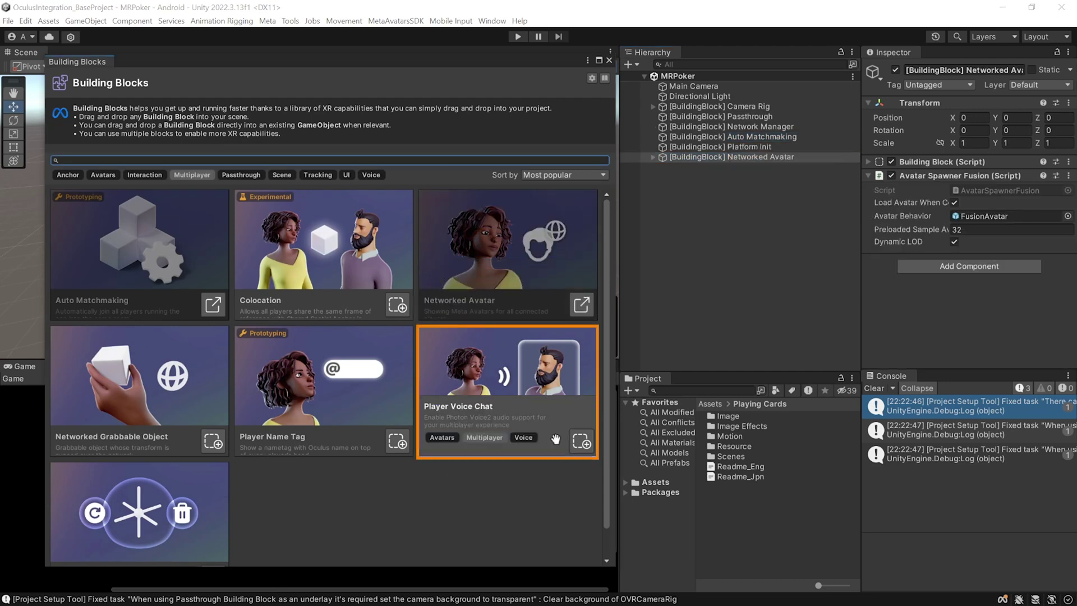
pyautogui.click(582, 442)
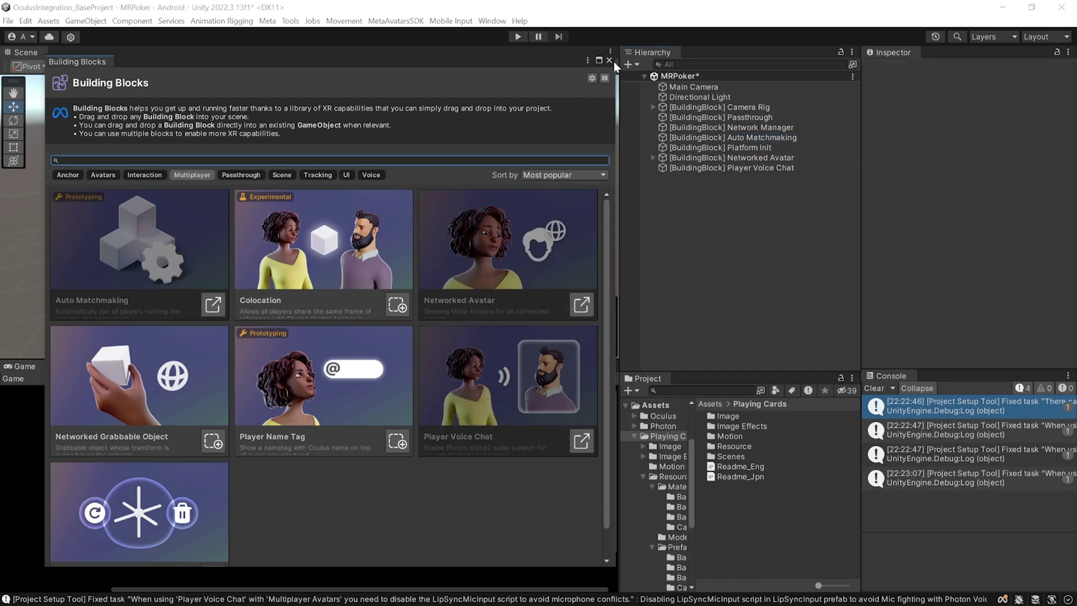
pyautogui.click(609, 60)
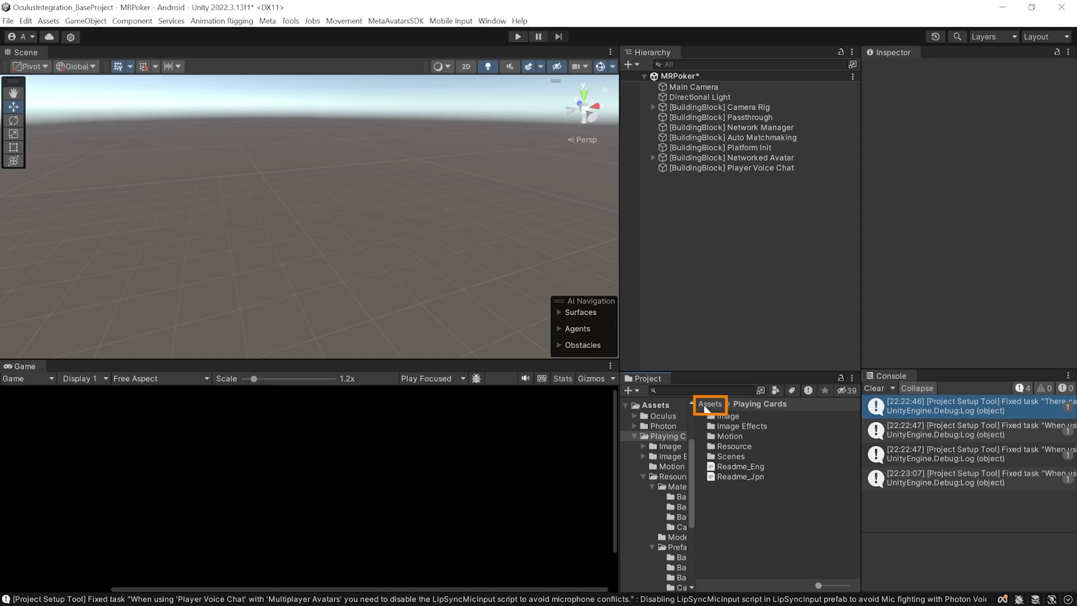
# Add the CasinoTable_SemiCircle_00 prefab from Resource/Prefab/CasinoItem to the scene and reset its transform
pyautogui.doubleClick(736, 446)
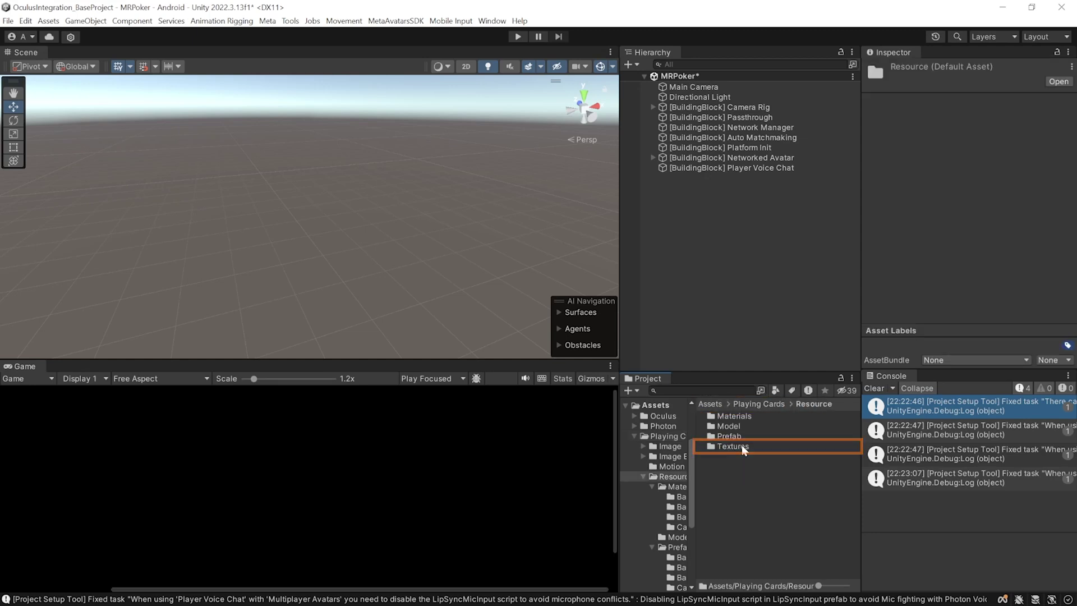
pyautogui.doubleClick(734, 437)
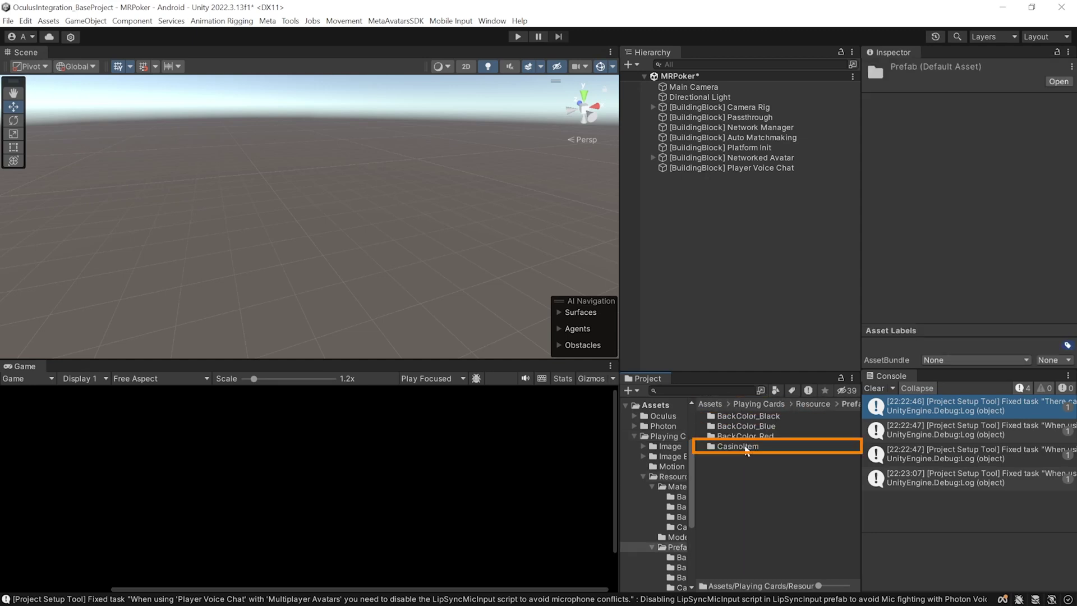
pyautogui.doubleClick(754, 447)
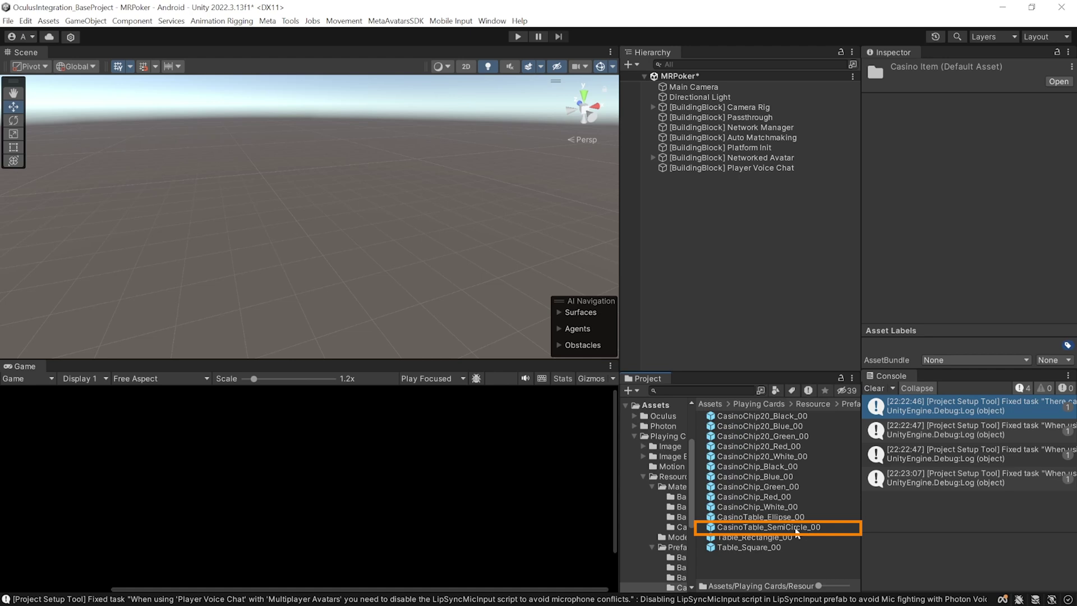
pyautogui.moveTo(792, 530); pyautogui.dragTo(754, 233)
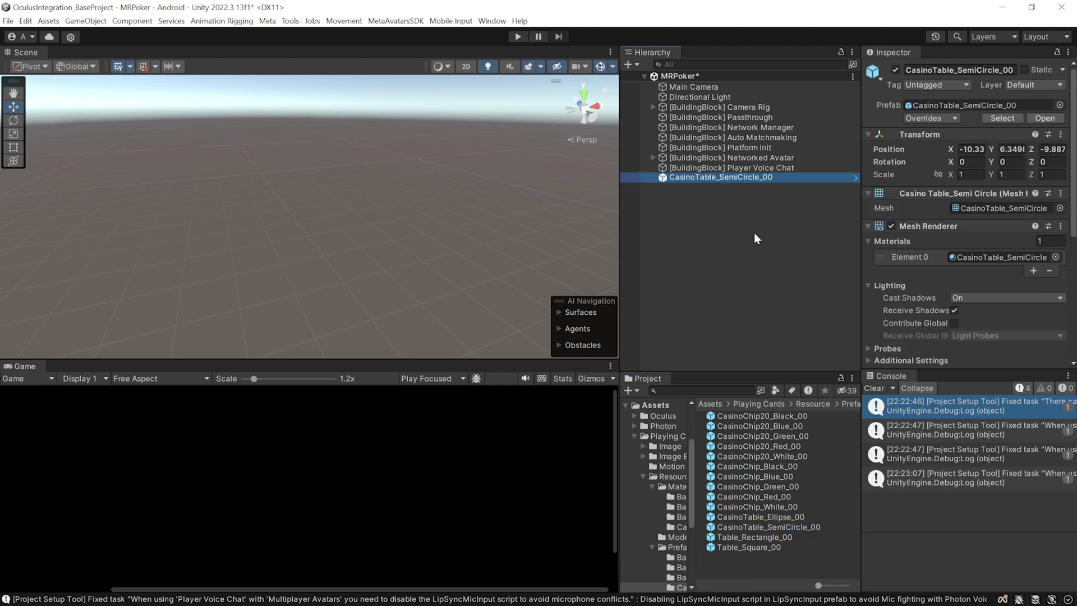
pyautogui.click(1060, 134)
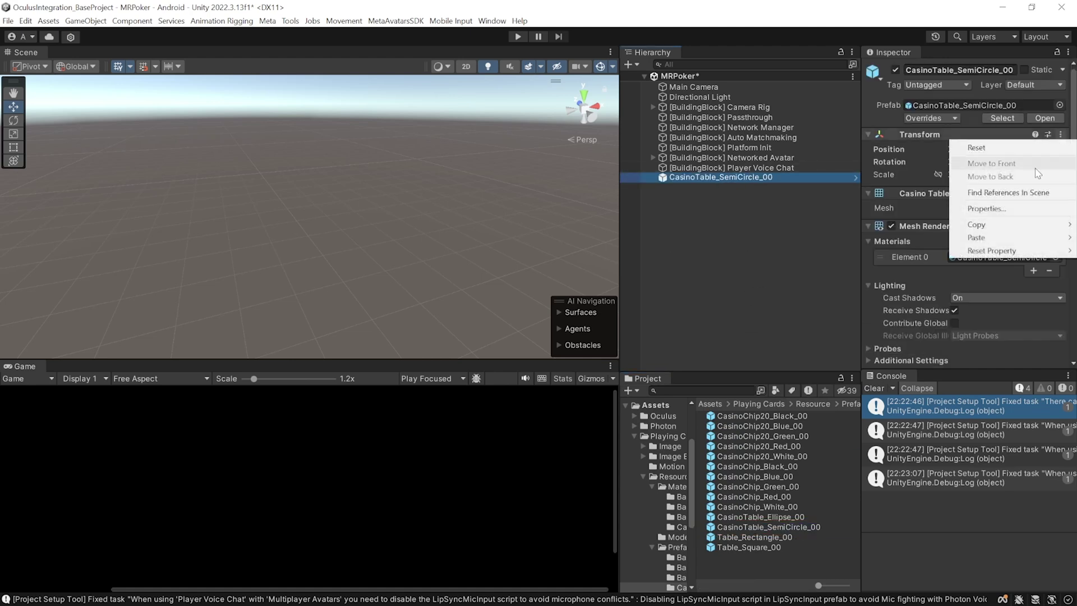
pyautogui.click(976, 147)
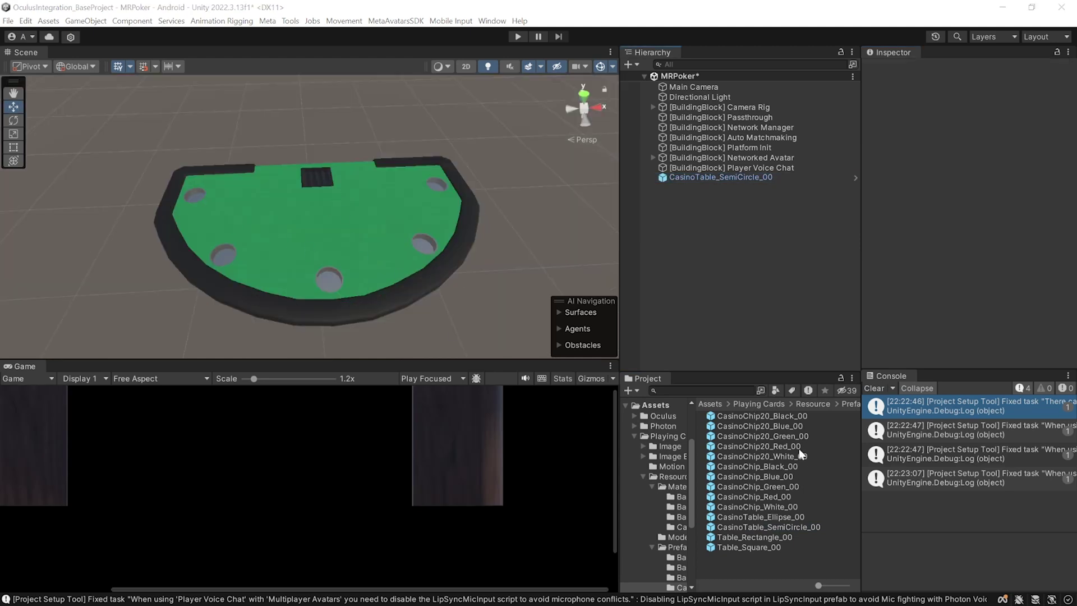
# Add the black, blue, green, red and white CasinoChip20 prefabs to the scene and raise them toward the tabletop
pyautogui.click(755, 419)
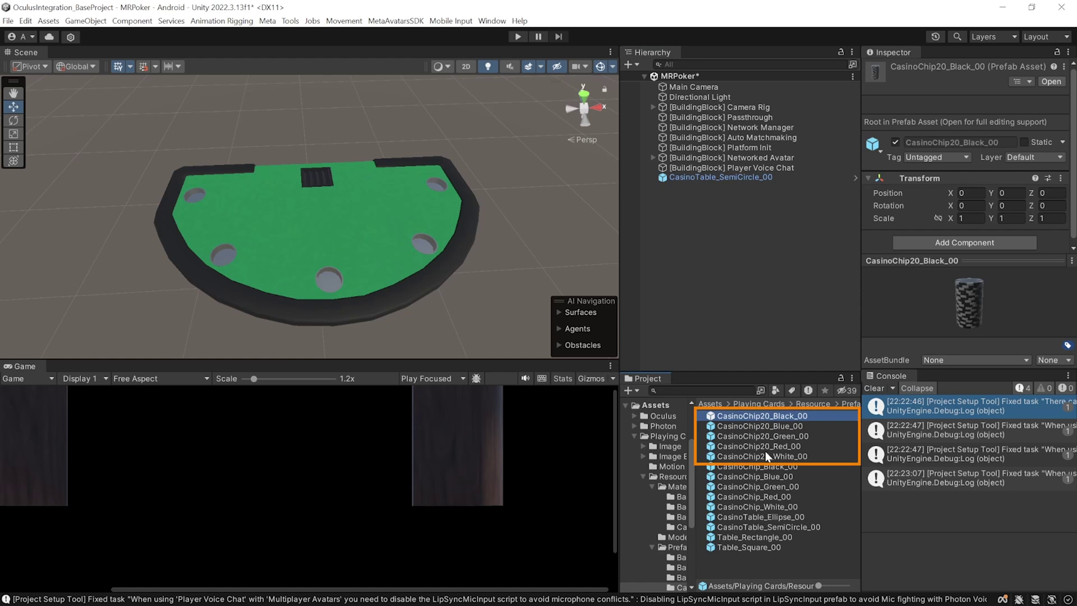
pyautogui.keyDown('shift'); pyautogui.click(765, 451); pyautogui.keyUp('shift')
pyautogui.moveTo(765, 451); pyautogui.dragTo(695, 280)
pyautogui.moveTo(319, 258); pyautogui.dragTo(317, 231)
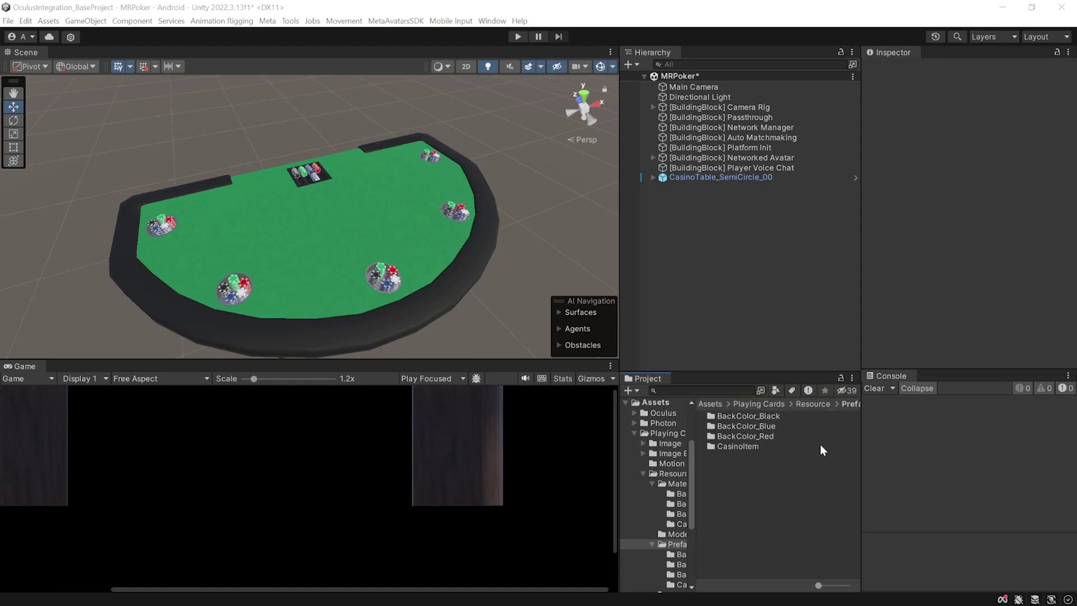
# Add the Black_ManyDeck_00 prefab from the BackColor_Black folder to the scene and set its position to 0, 0, 0
pyautogui.doubleClick(770, 418)
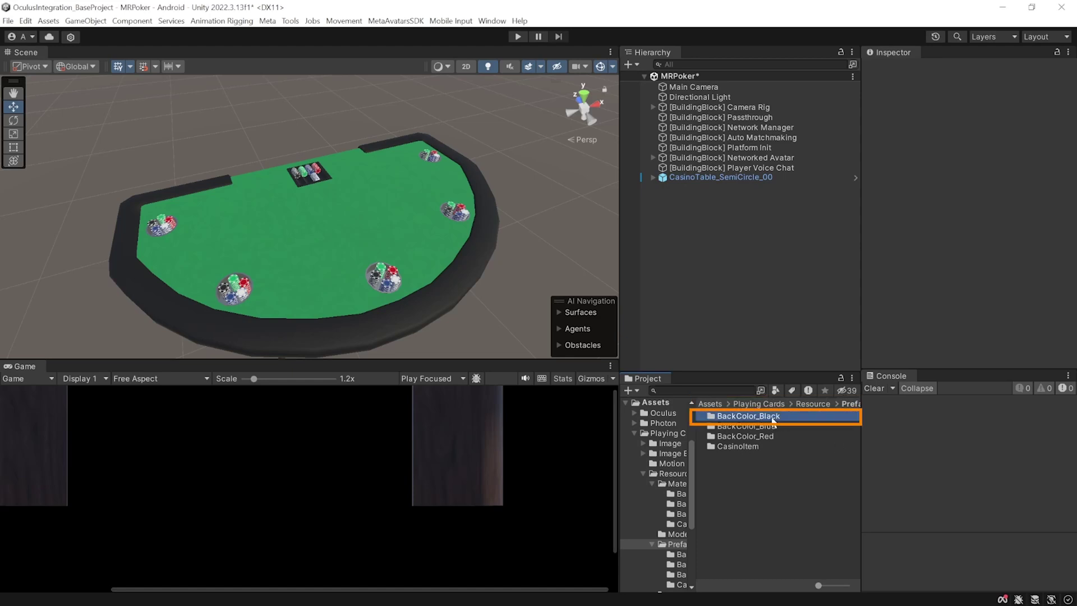
pyautogui.moveTo(798, 455); pyautogui.dragTo(726, 291)
pyautogui.click(969, 148)
pyautogui.write('0')
pyautogui.press('Tab')
pyautogui.write('0')
pyautogui.press('Tab')
pyautogui.write('0')
pyautogui.press('Return')
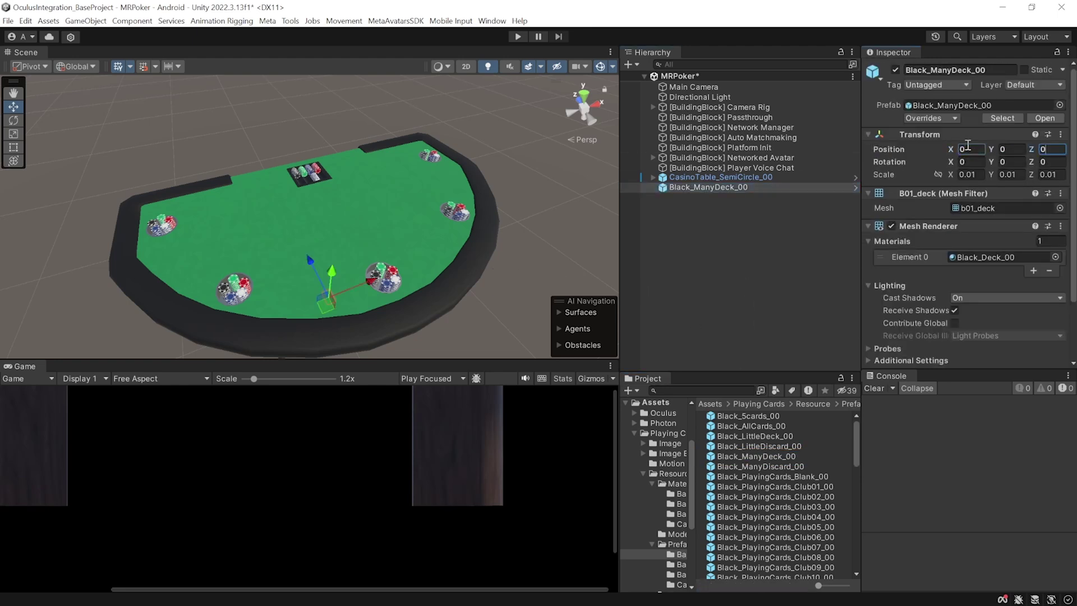
# Move the card deck onto the tabletop beside the chip tray, at about X -0.158, Y 0.856, Z 0.373
pyautogui.moveTo(343, 273); pyautogui.dragTo(322, 174)
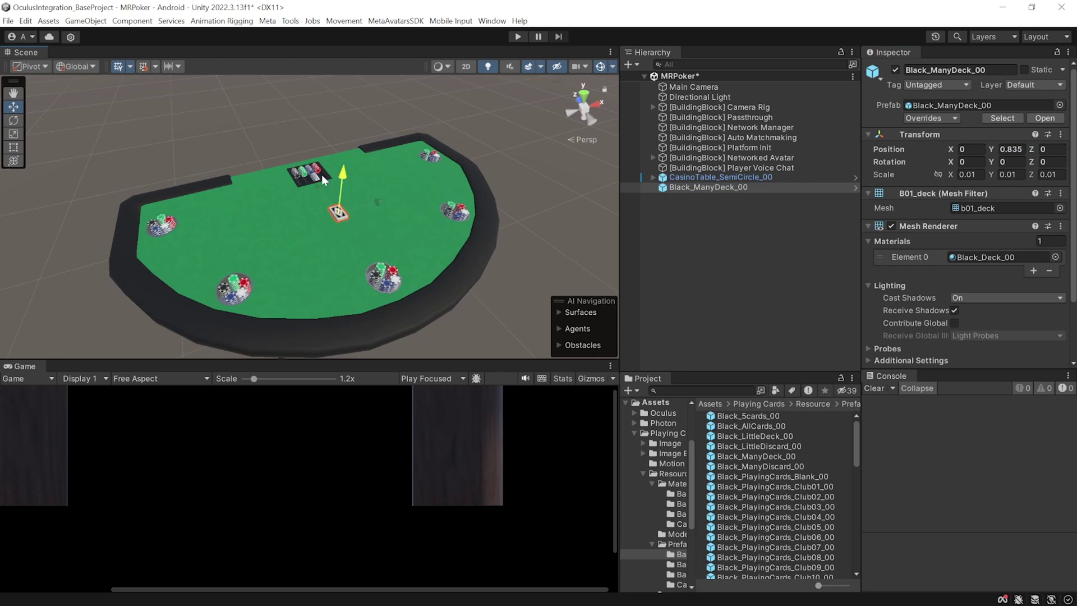
pyautogui.moveTo(338, 217); pyautogui.dragTo(281, 182)
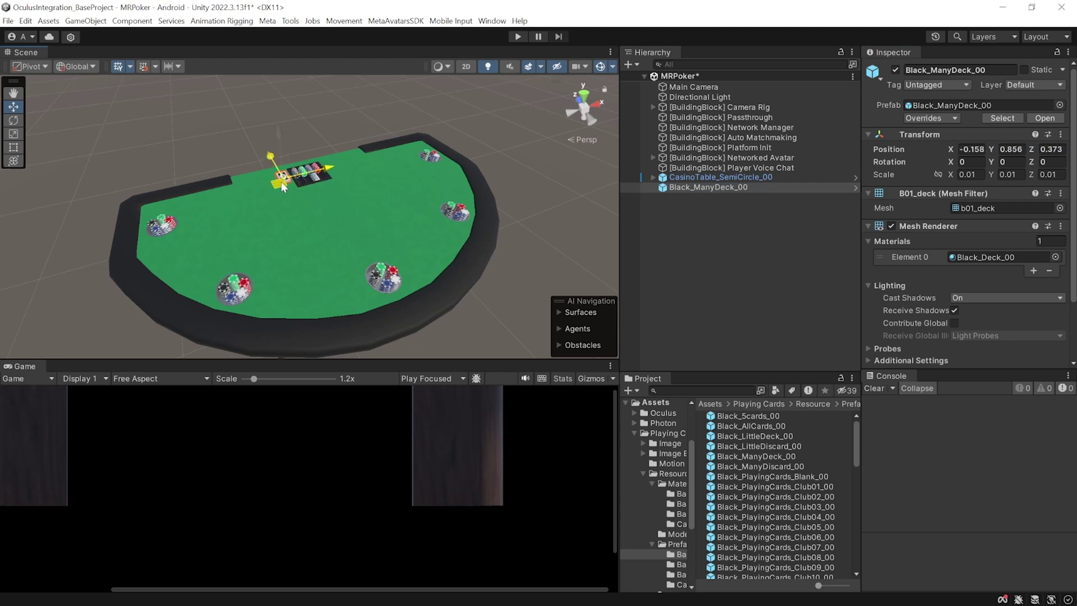
# Dock the Building Blocks library beside the Scene view and attach the Grab Interaction block to Black_ManyDeck_00
pyautogui.click(268, 21)
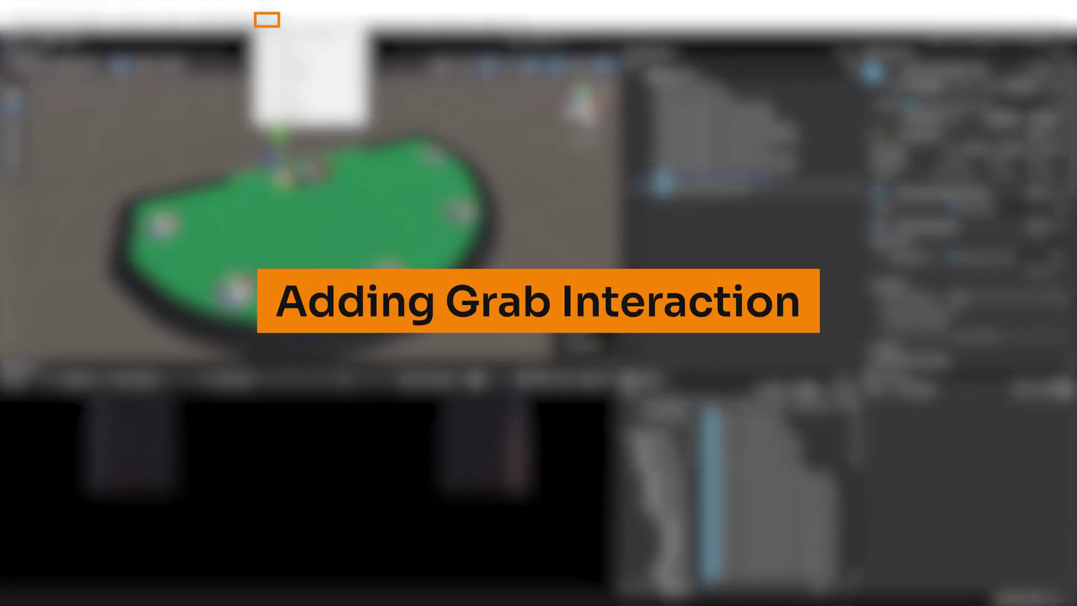
pyautogui.moveTo(303, 49)
pyautogui.click(405, 60)
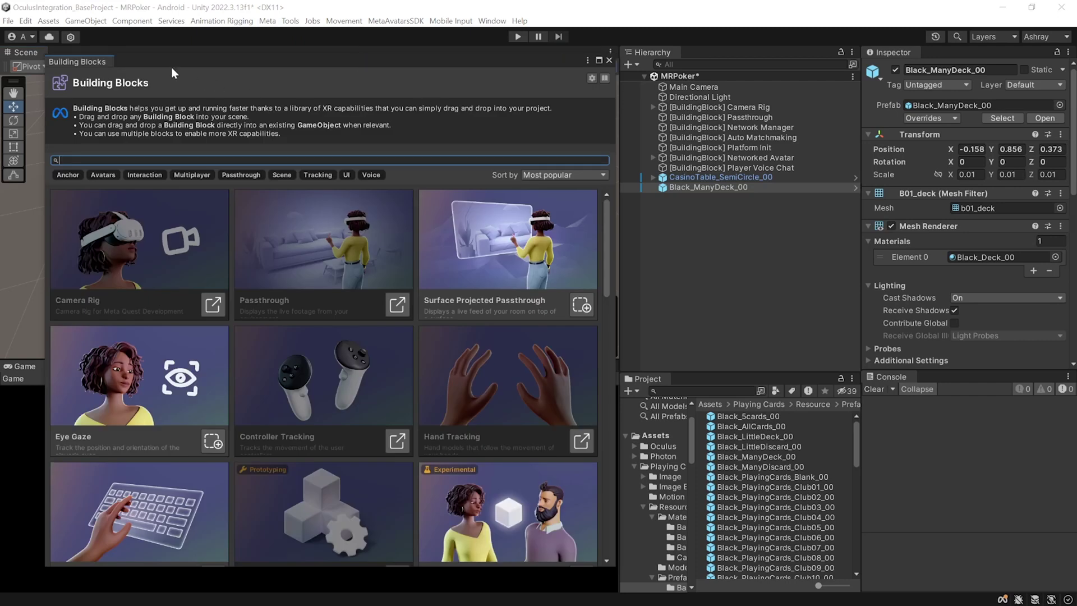
pyautogui.moveTo(78, 62); pyautogui.dragTo(79, 52)
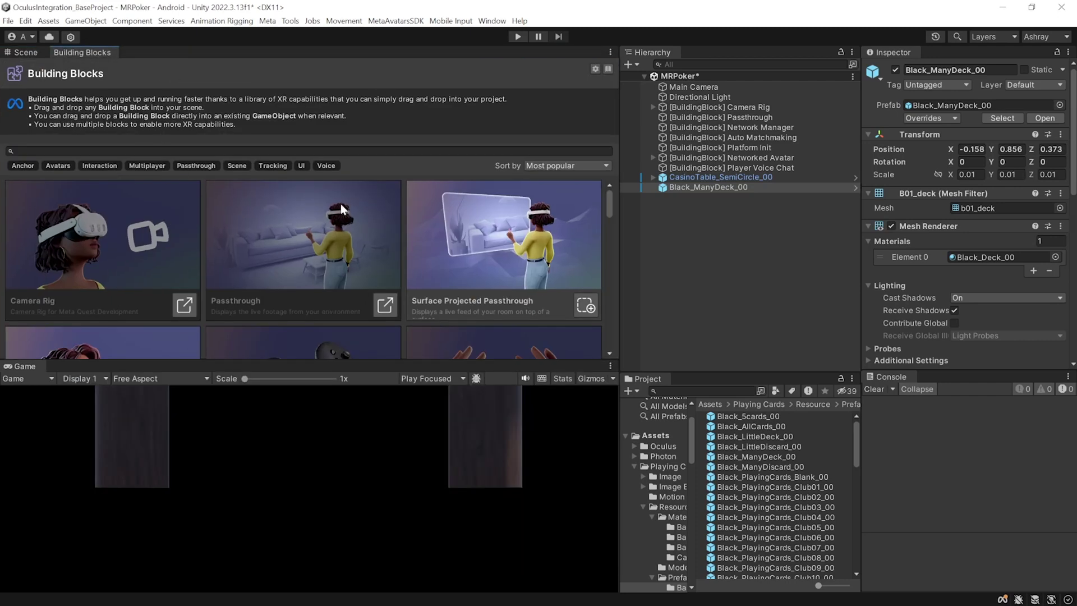
pyautogui.click(108, 166)
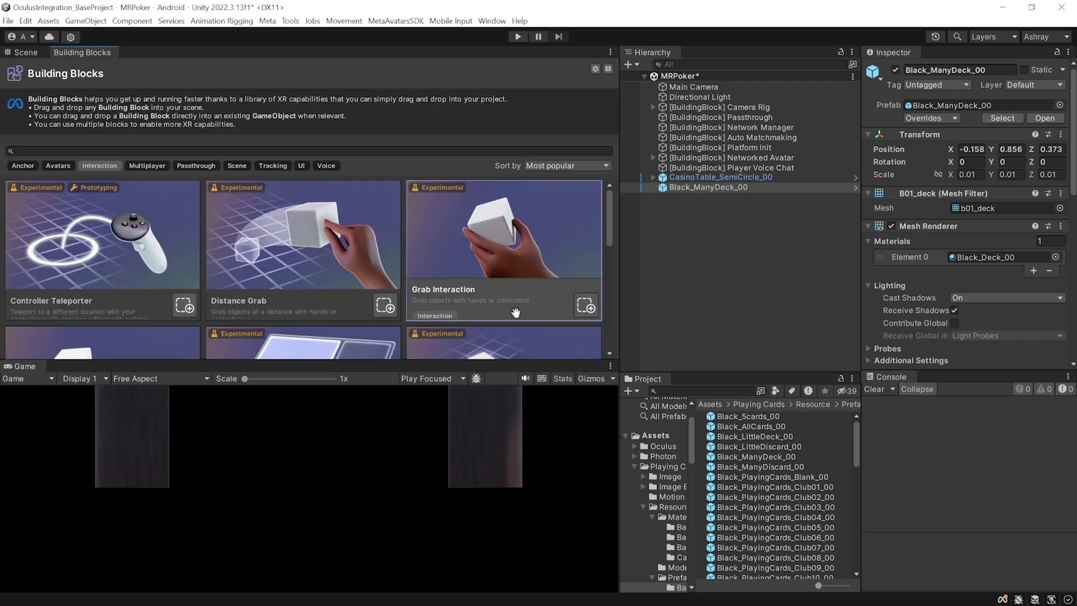
pyautogui.moveTo(463, 275); pyautogui.dragTo(728, 187)
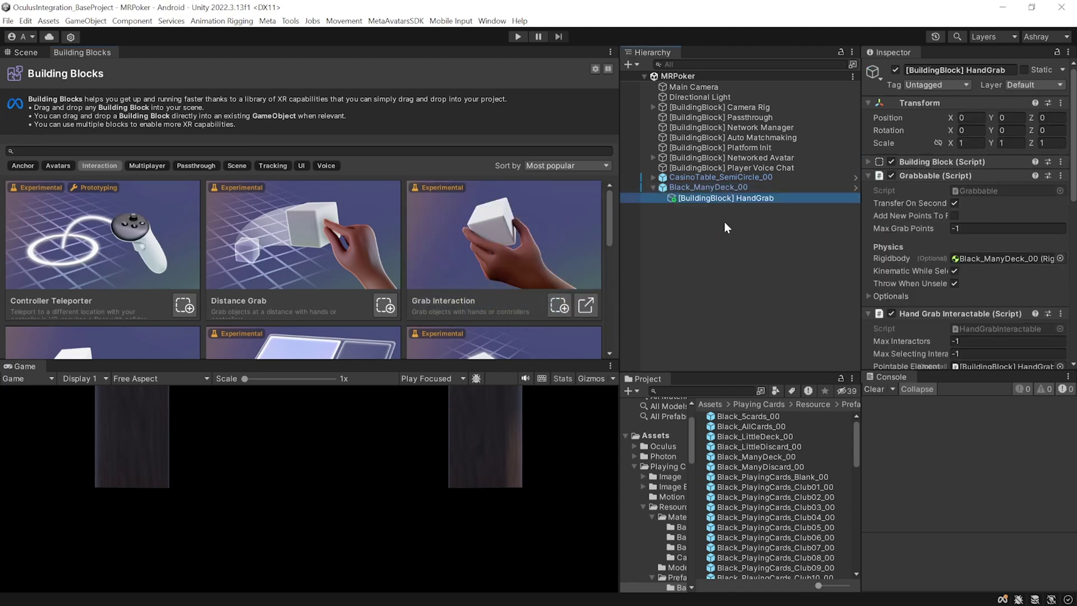
# Review the deck's Hand Grab Interactable settings and the Camera Rig's interaction objects, and return to the Scene view
pyautogui.scroll(-5, 983, 134)
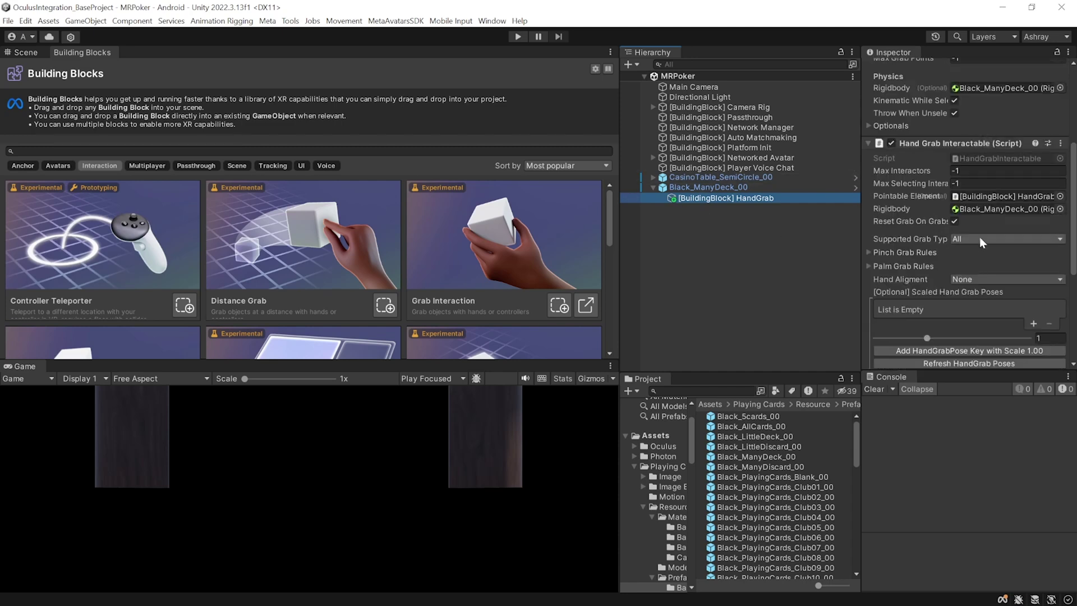
pyautogui.click(652, 106)
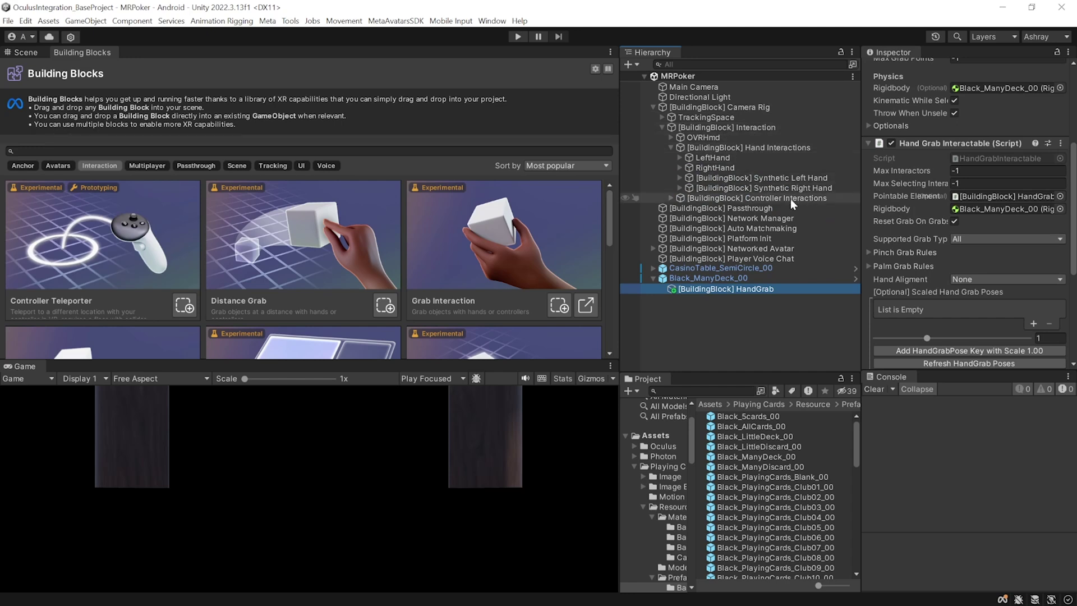
pyautogui.click(25, 52)
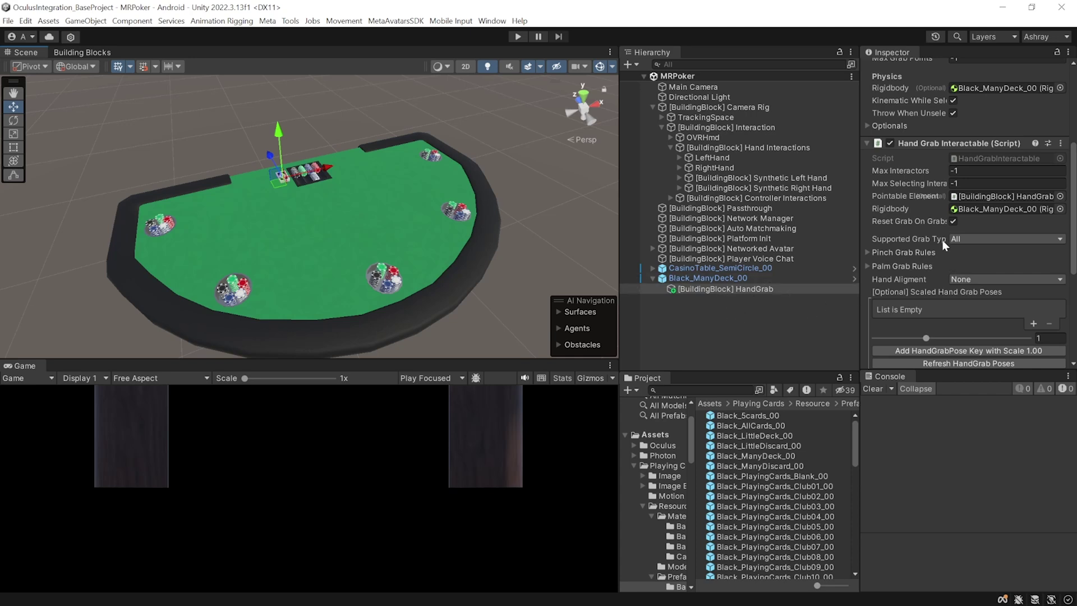
# Add a Grab Free Transformer component to the deck's HandGrab object
pyautogui.scroll(-5, 942, 240)
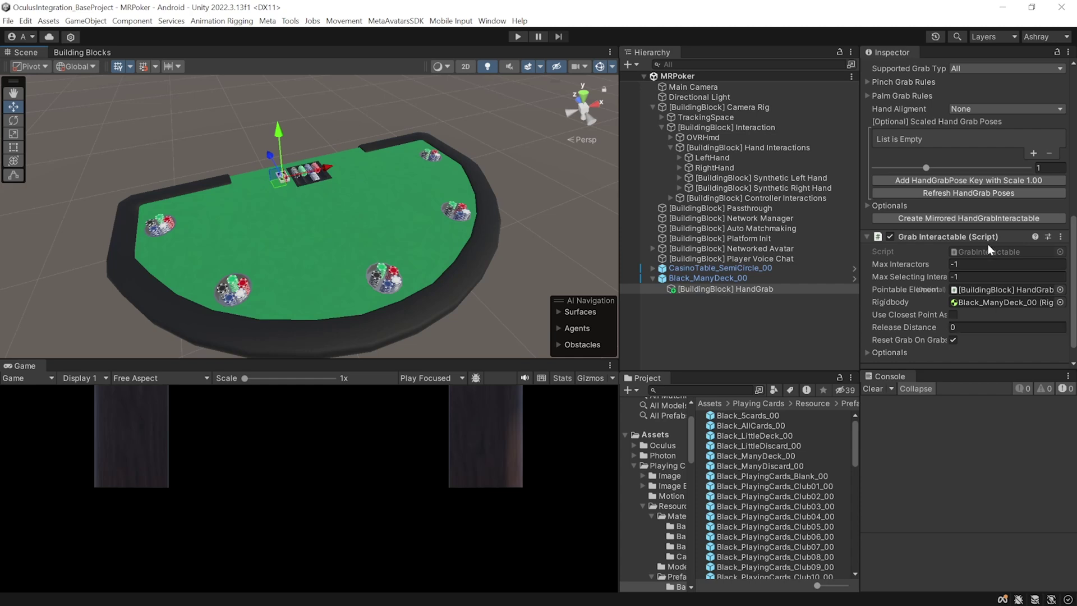
pyautogui.scroll(-1, 961, 175)
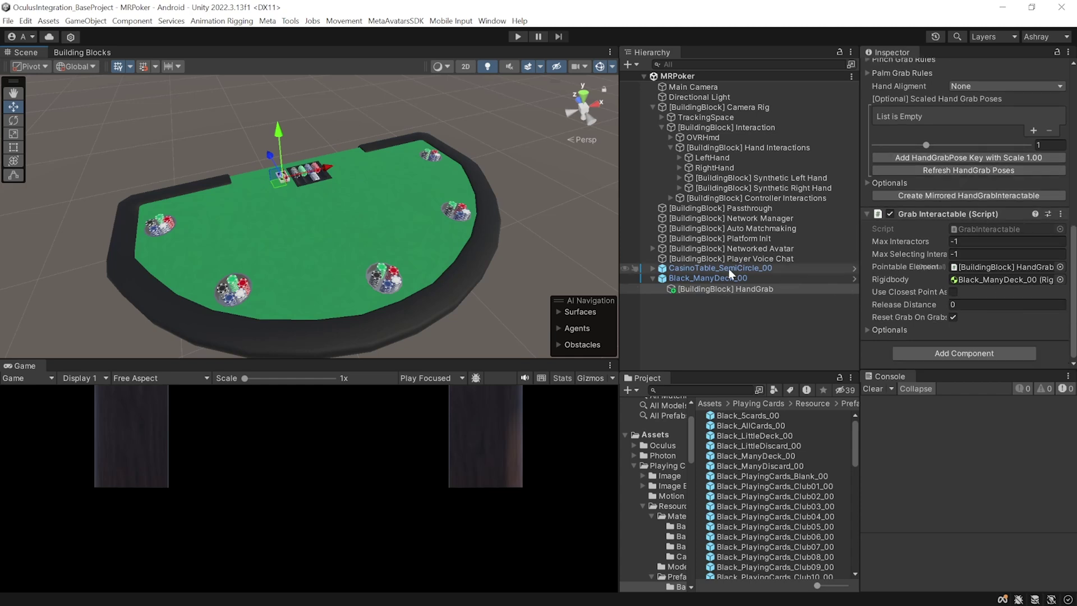
pyautogui.click(940, 355)
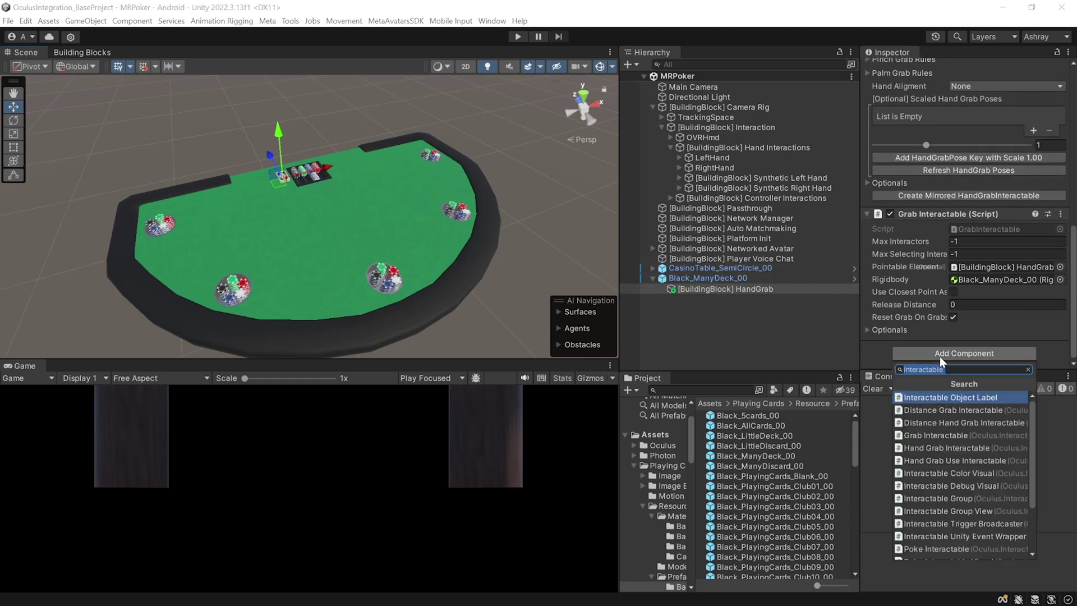
pyautogui.write('gr')
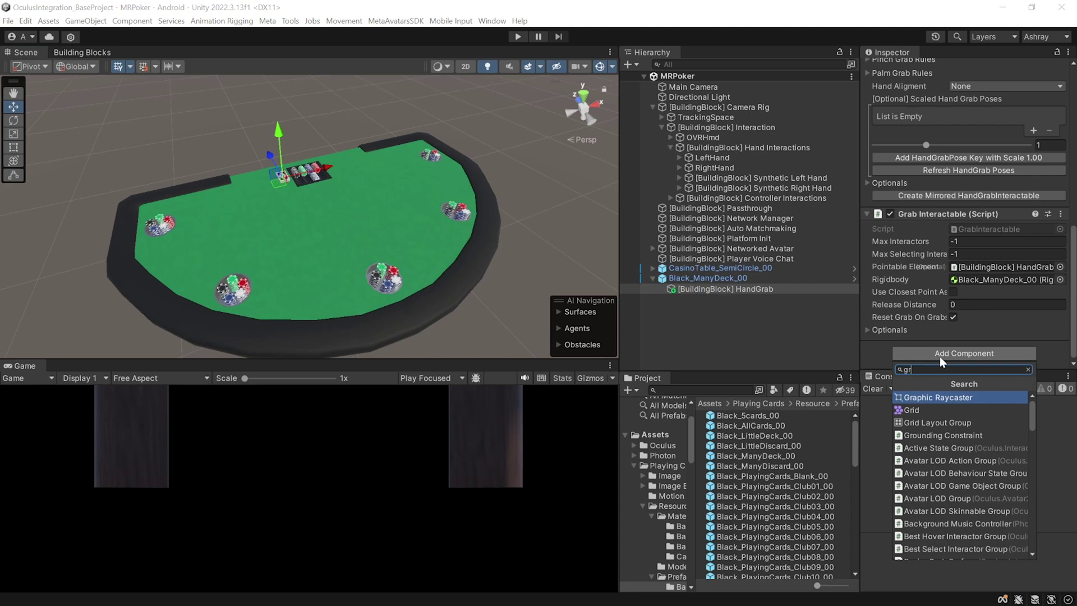
pyautogui.write('ab')
pyautogui.press('Return')
# Constrain the Grab Free Transformer's position and rotation on the X, Y and Z axes
pyautogui.click(993, 187)
pyautogui.click(994, 200)
pyautogui.click(994, 213)
pyautogui.click(993, 239)
pyautogui.click(994, 252)
pyautogui.click(994, 264)
# Assign the Grab Free Transformer as the One Grab Transformer in the Grabbable component's optional settings
pyautogui.moveTo(961, 136); pyautogui.dragTo(972, 45)
pyautogui.scroll(4, 961, 73)
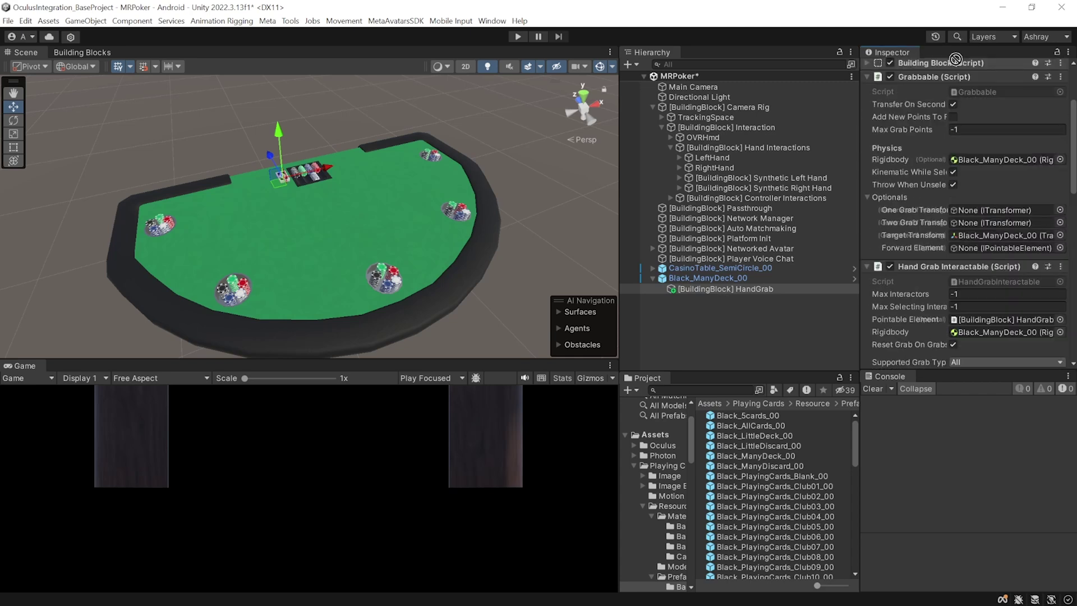
pyautogui.moveTo(946, 131); pyautogui.dragTo(978, 248)
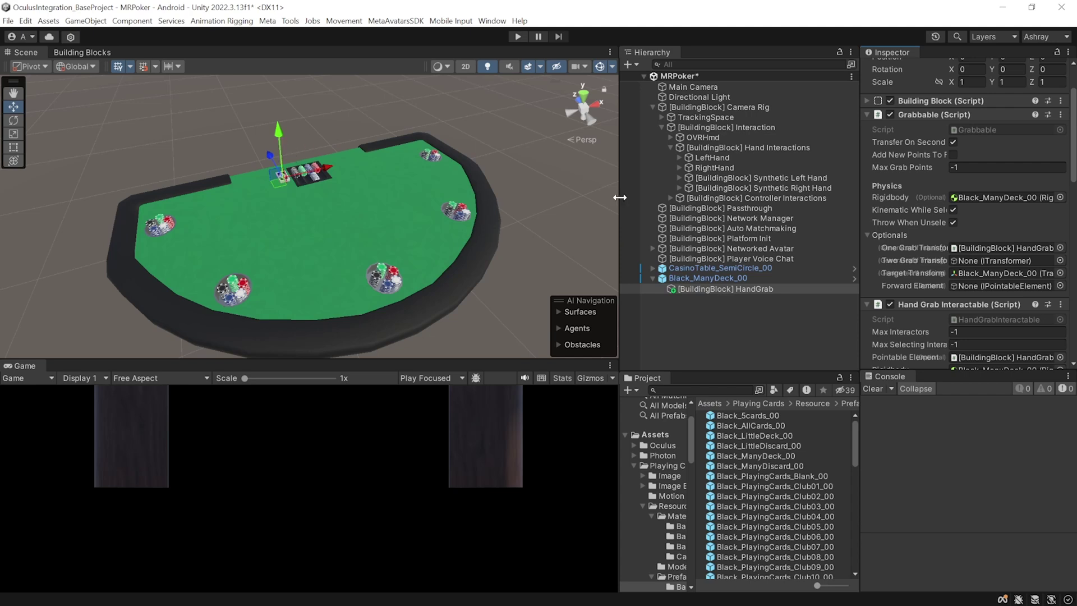
# Create a Scripts folder in Assets and open the RandomCardGenerator script from it
pyautogui.click(710, 403)
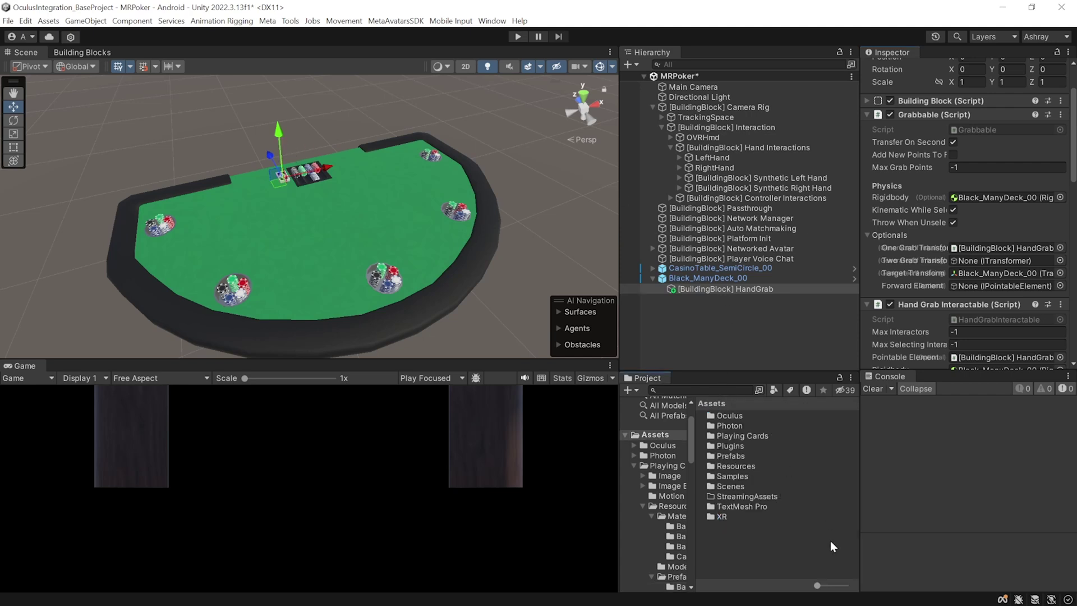
pyautogui.rightClick(719, 539)
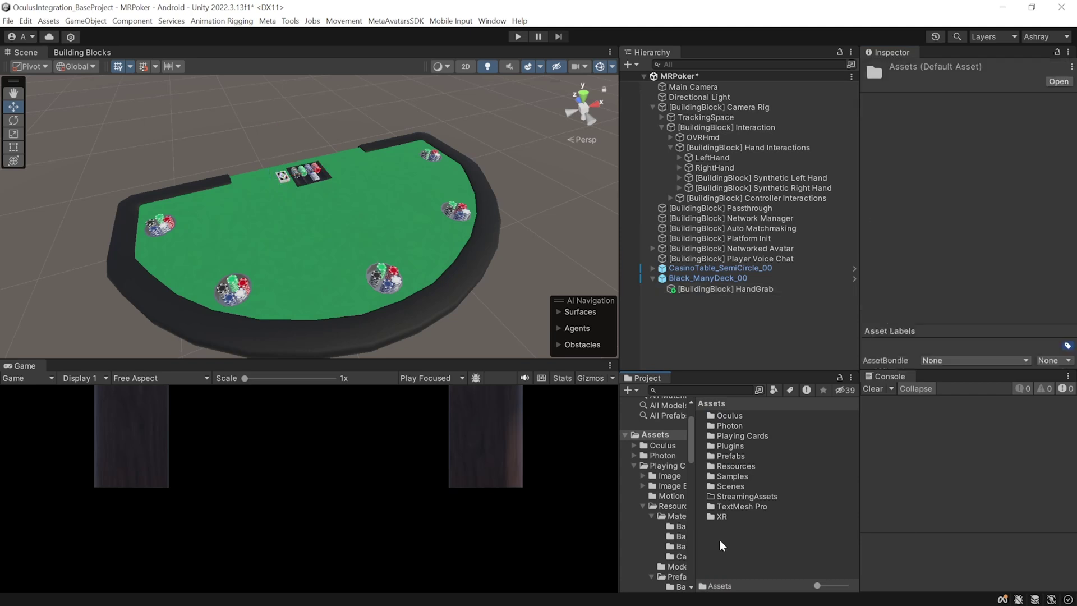
pyautogui.moveTo(771, 222)
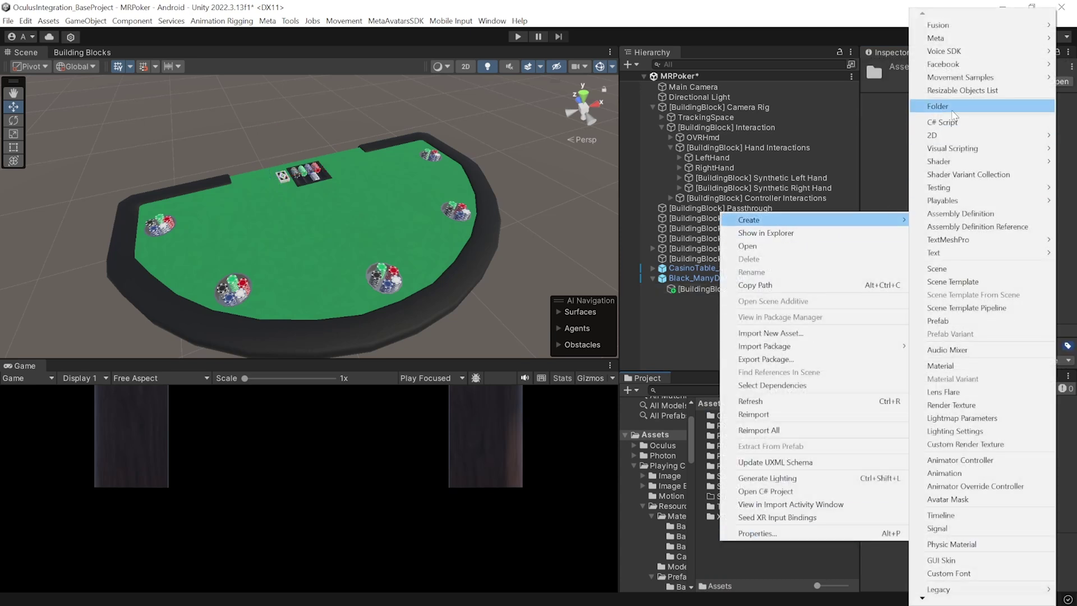
pyautogui.click(951, 108)
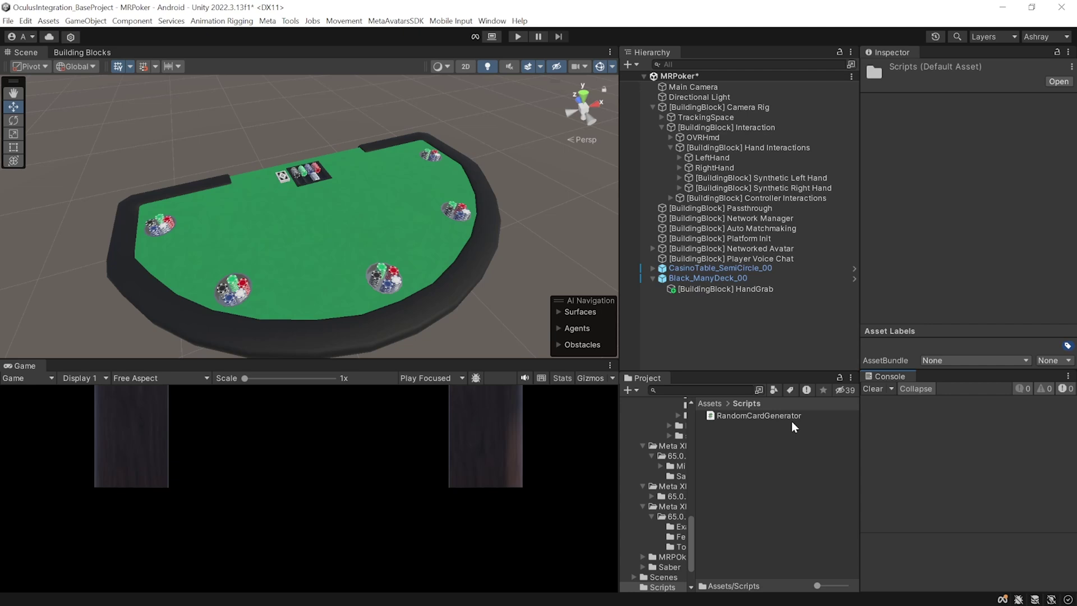
pyautogui.doubleClick(773, 414)
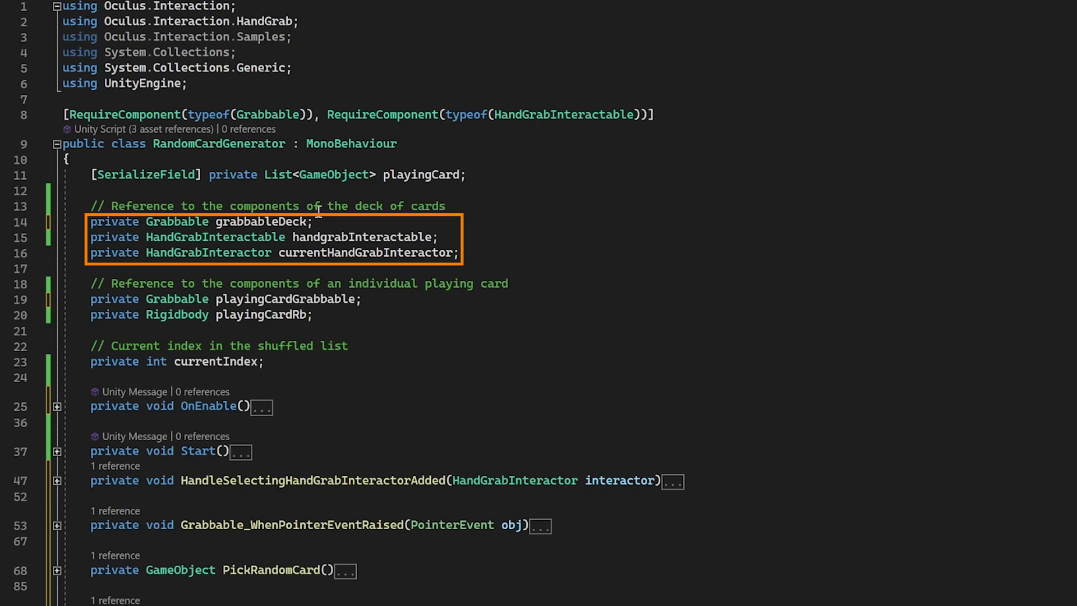
# Examine the script's field declarations, the event listeners in OnEnable and the HandleSelectingHandGrabInteractorAdded method
pyautogui.scroll(-1, 468, 213)
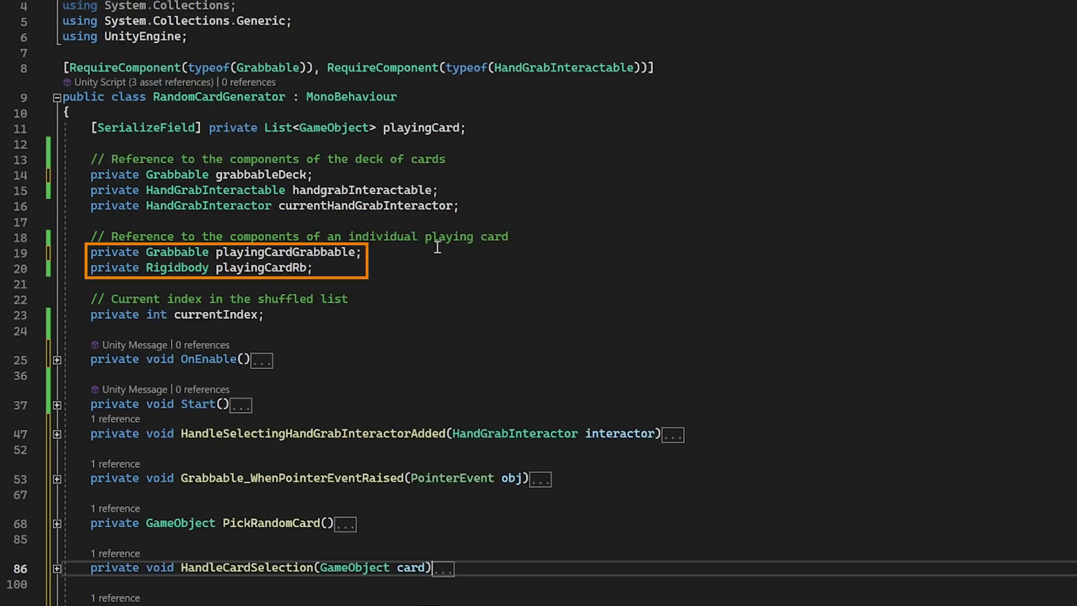
pyautogui.scroll(-1, 497, 248)
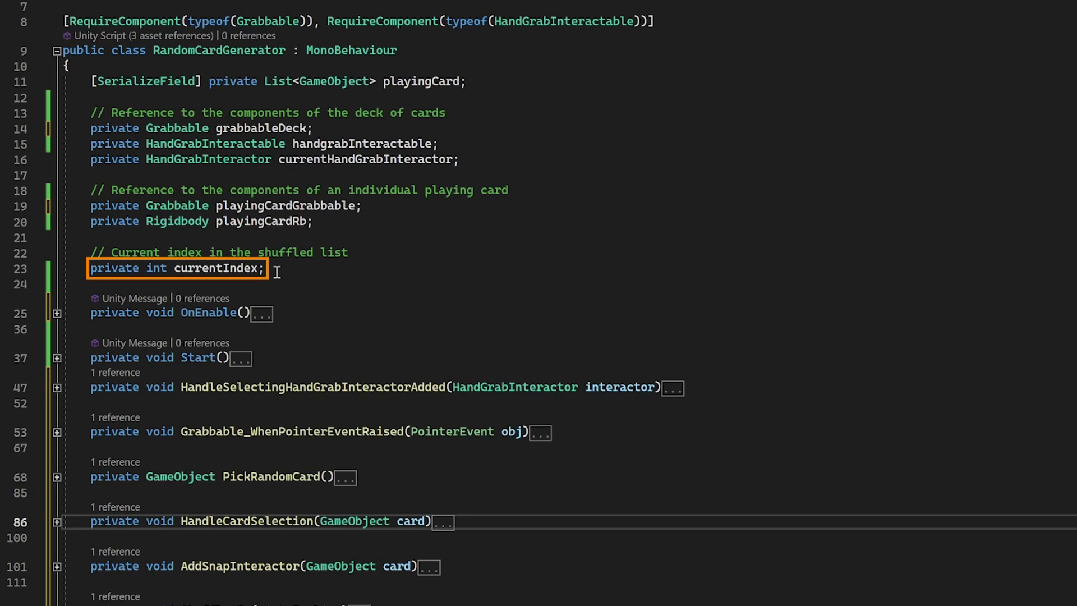
pyautogui.scroll(-3, 277, 272)
pyautogui.click(57, 265)
pyautogui.scroll(-3, 173, 258)
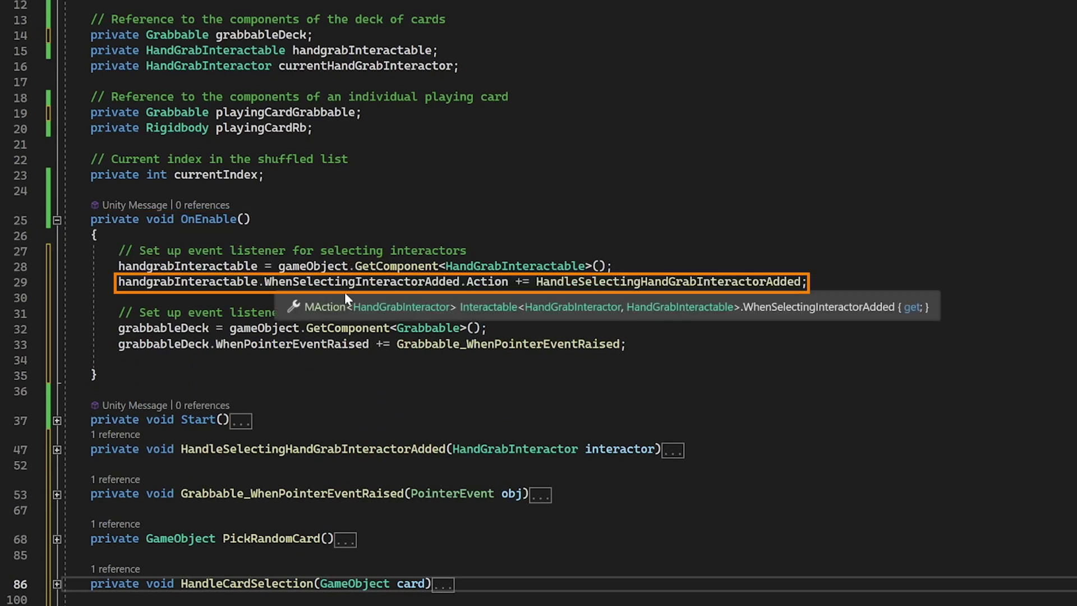
pyautogui.scroll(-1, 51, 411)
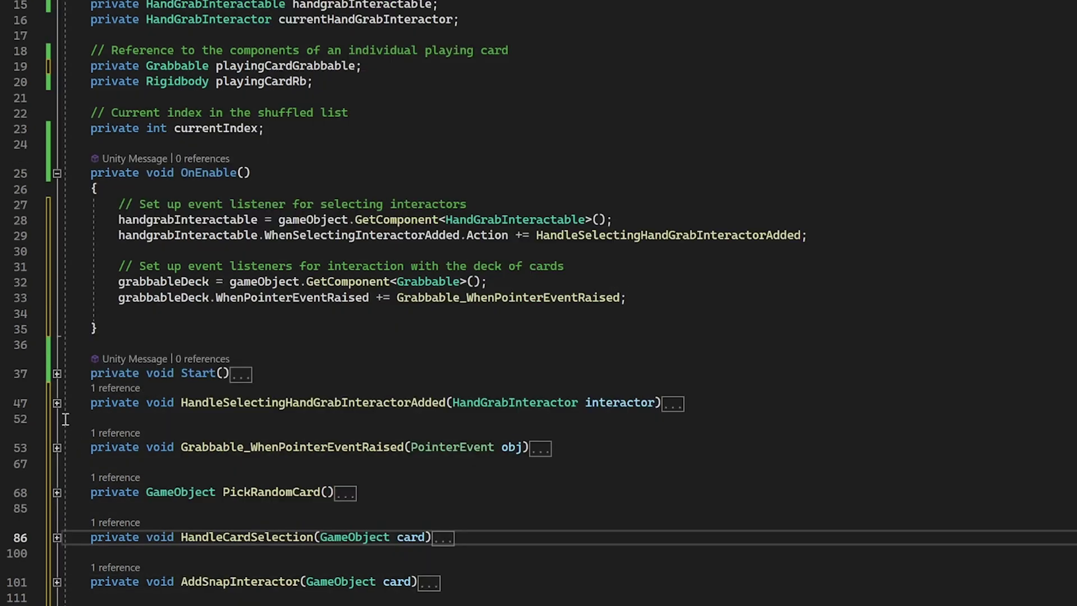
pyautogui.click(56, 403)
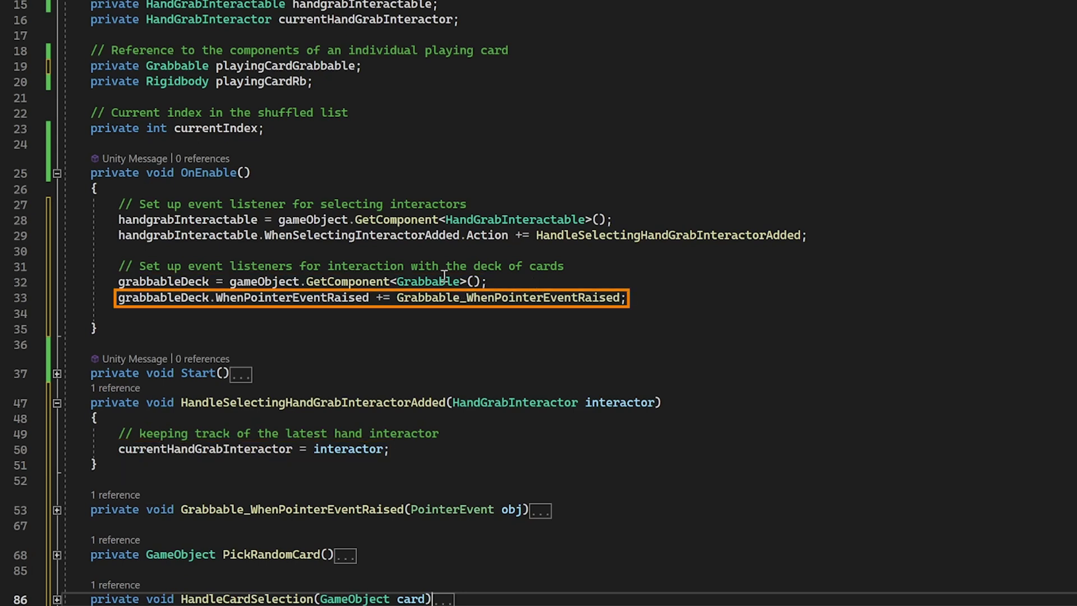
pyautogui.scroll(-2, 302, 300)
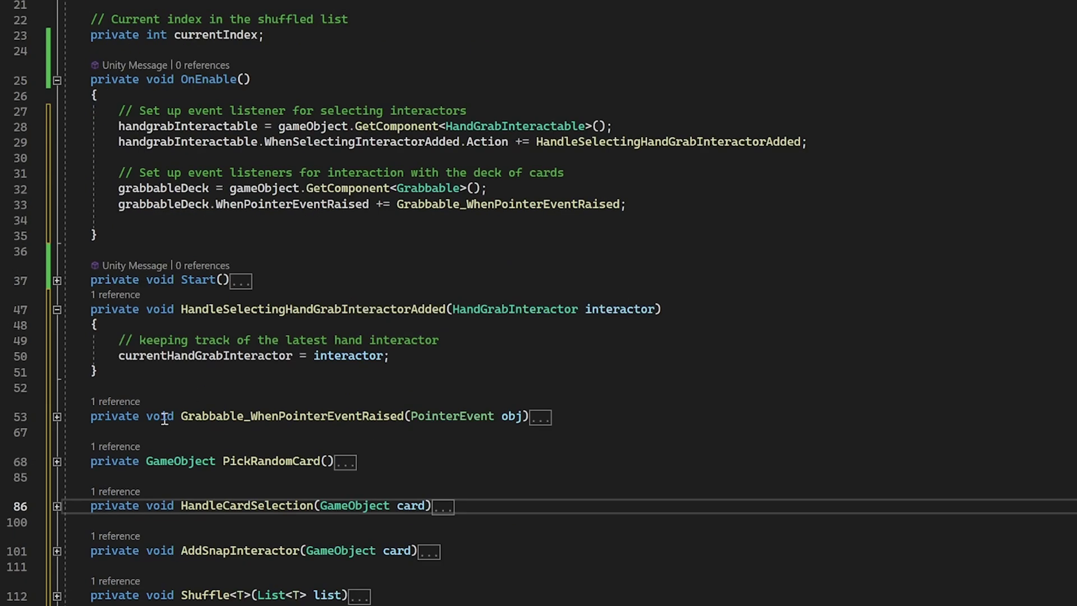
# Examine the Grabbable_WhenPointerEventRaised handler and the PickRandomCard method in the script
pyautogui.click(56, 416)
pyautogui.scroll(-3, 106, 382)
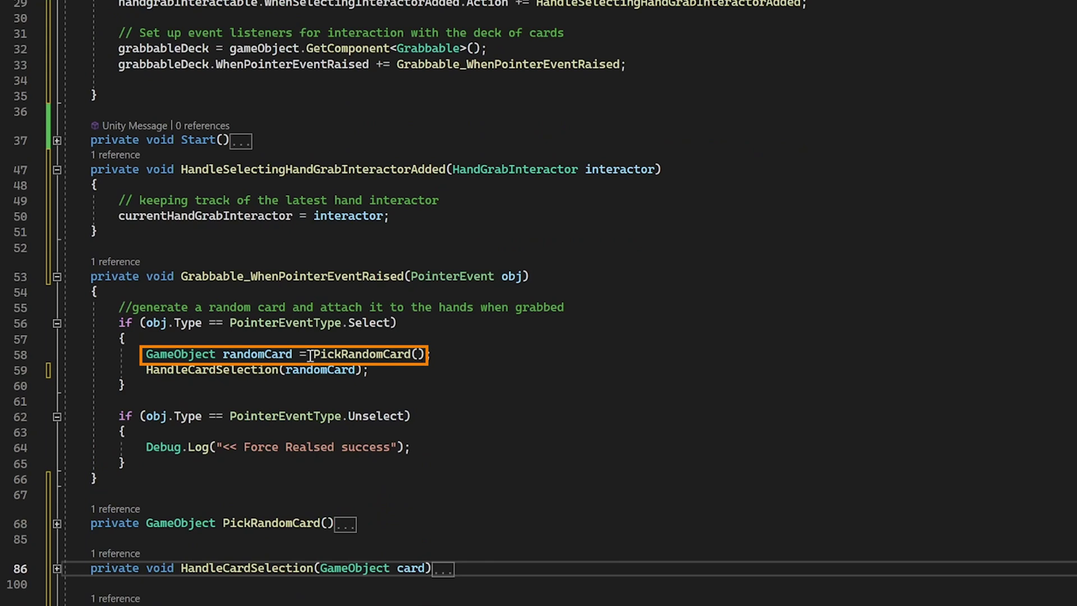
pyautogui.scroll(-2, 449, 359)
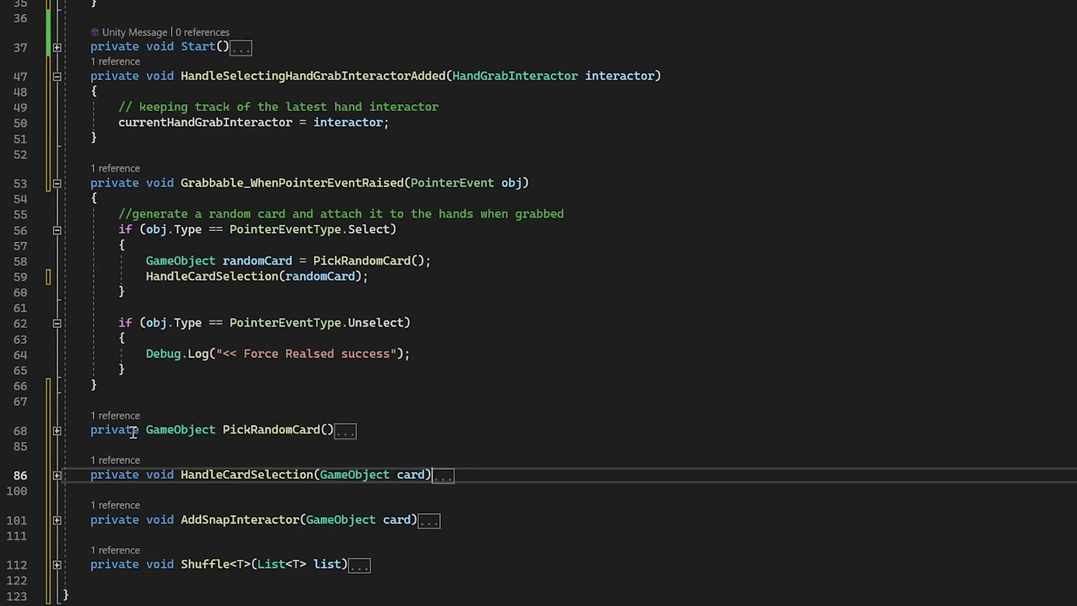
pyautogui.click(56, 430)
pyautogui.scroll(-2, 506, 359)
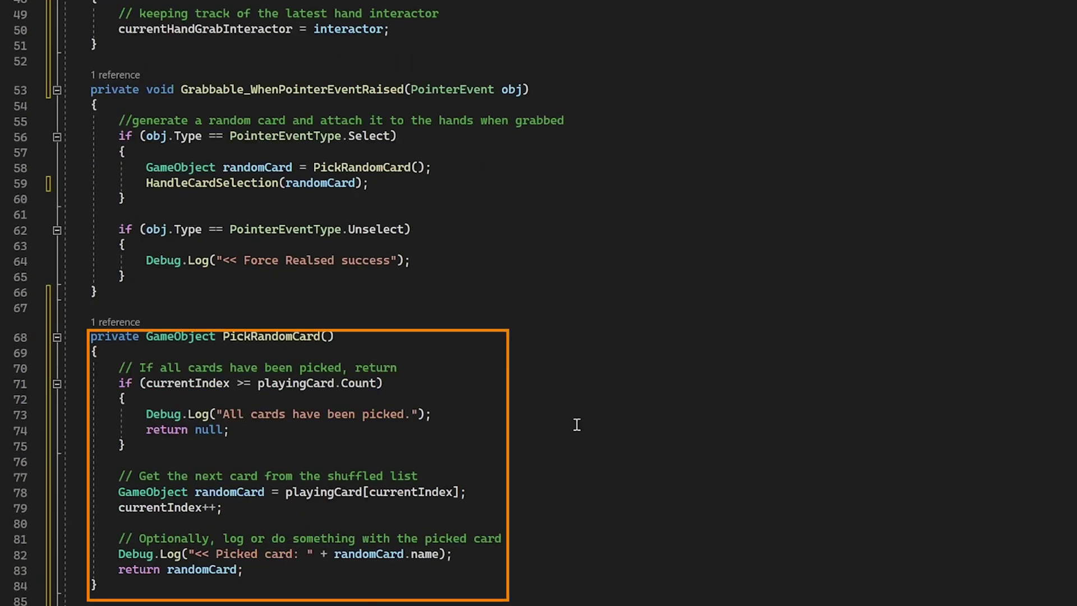
pyautogui.scroll(1, 536, 421)
pyautogui.scroll(-1, 510, 430)
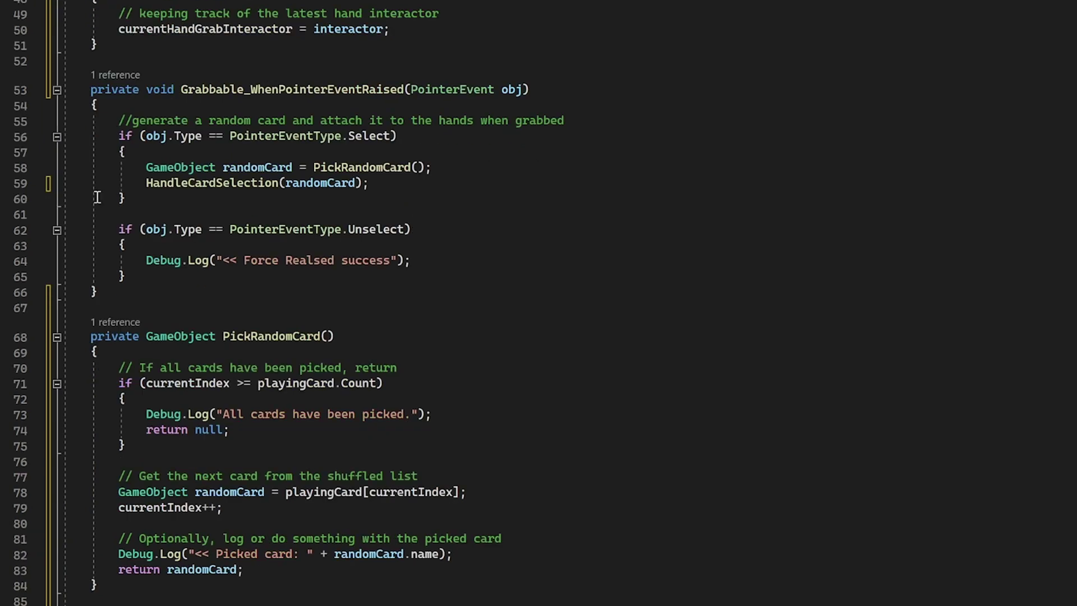
# Review the HandleCardSelection method and the AddSnapInteractor and Shuffle calls in Start
pyautogui.scroll(-7, 409, 276)
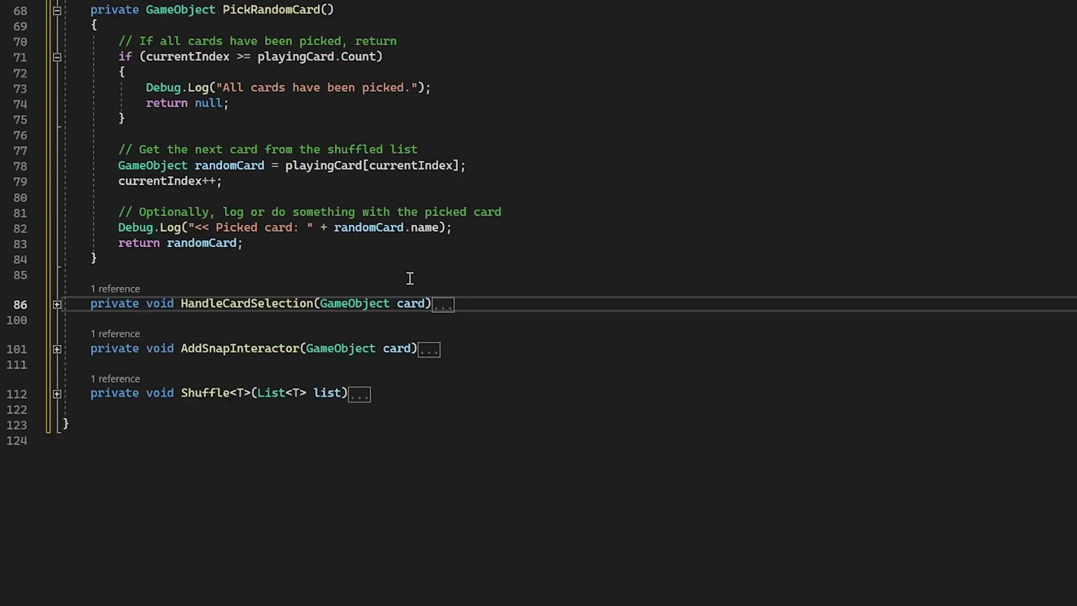
pyautogui.click(57, 304)
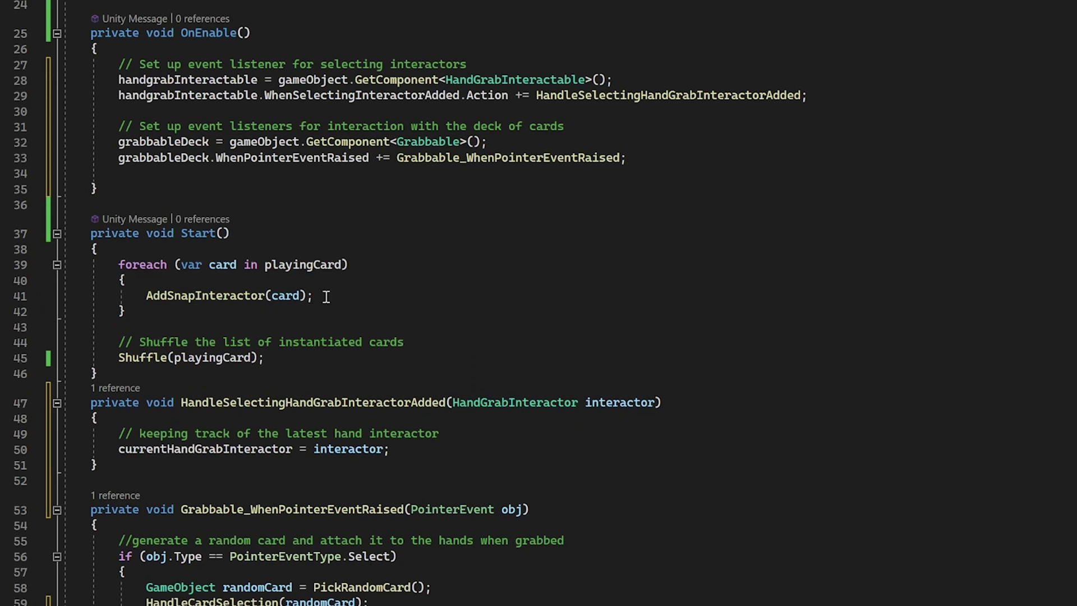
pyautogui.scroll(-1, 325, 296)
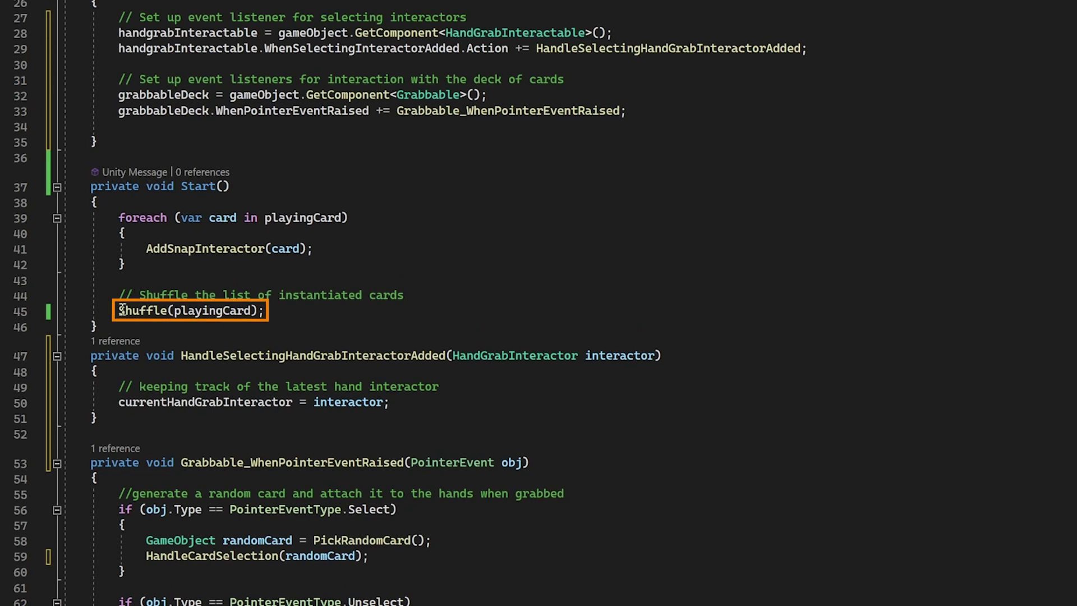
pyautogui.scroll(-20, 227, 251)
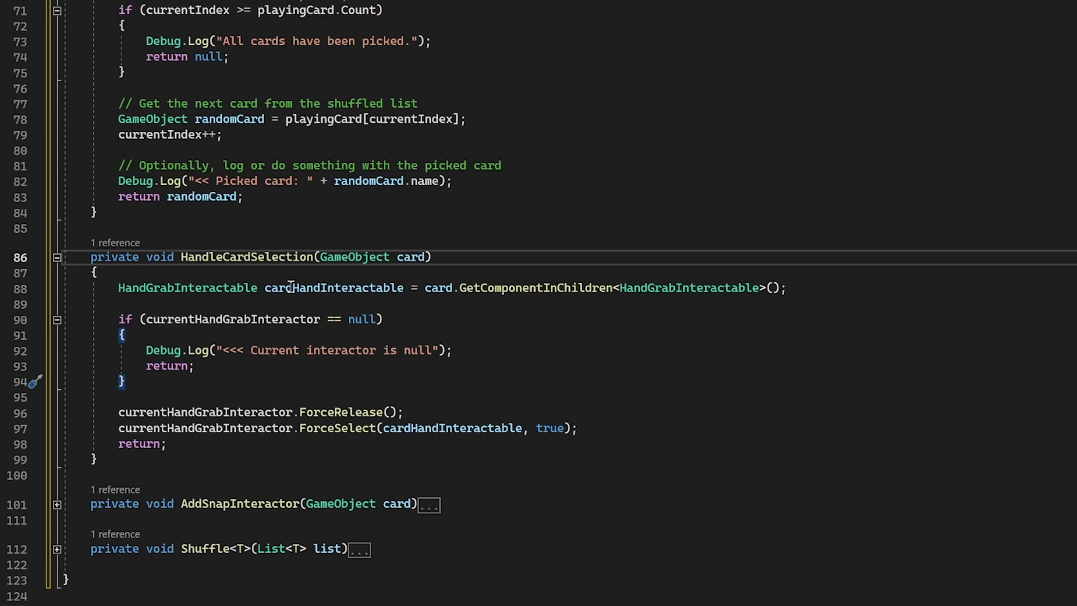
pyautogui.click(55, 270)
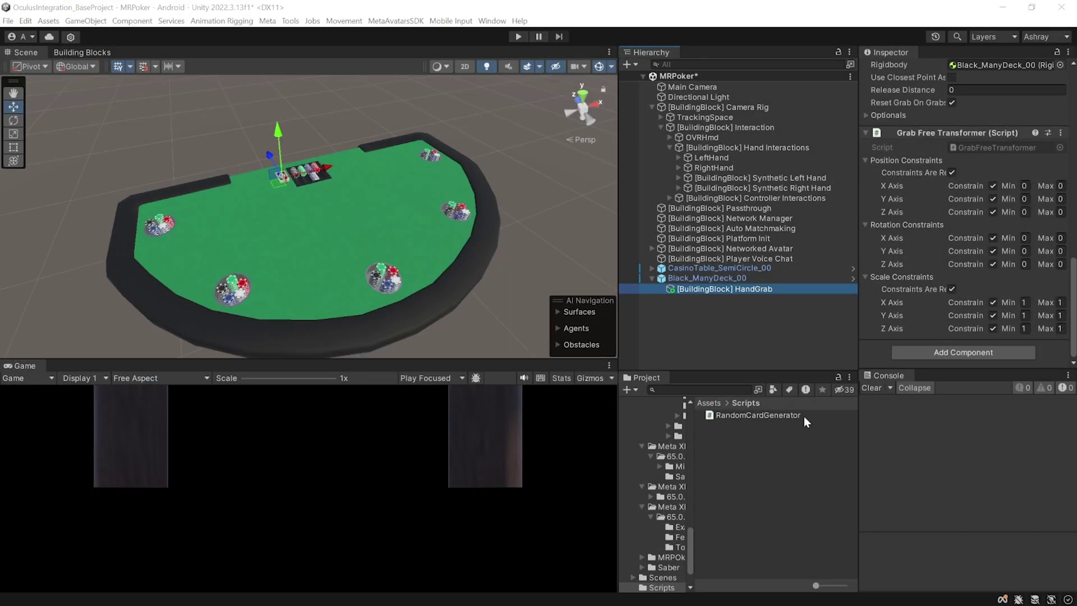
# Attach the RandomCardGenerator script to the deck's HandGrab object and create an empty scene object named PlayingCards
pyautogui.moveTo(795, 415); pyautogui.dragTo(965, 342)
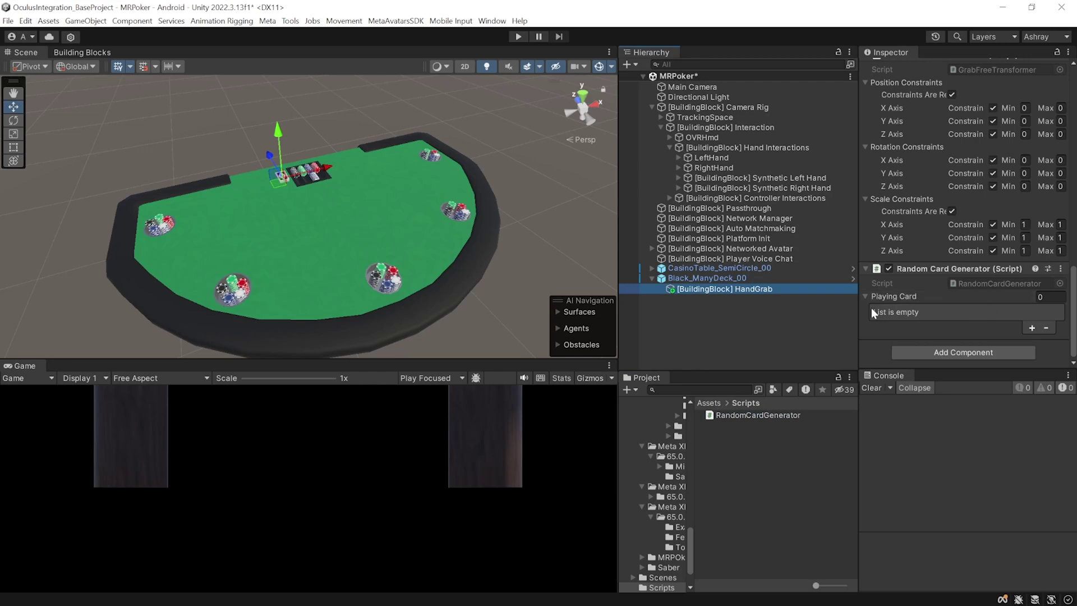
pyautogui.rightClick(668, 308)
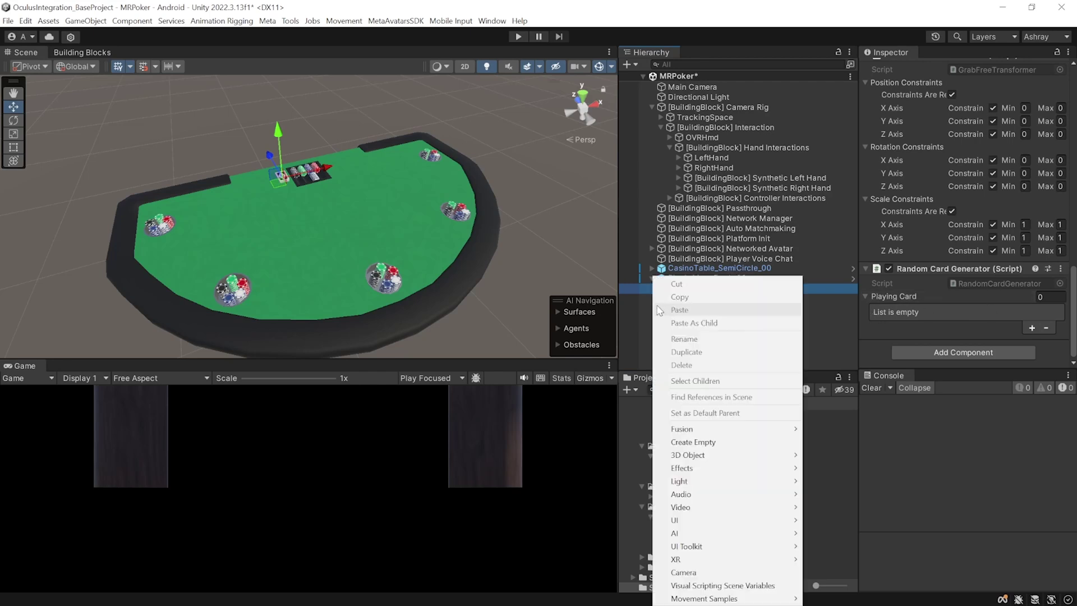
pyautogui.click(690, 442)
pyautogui.write('PlayingCards')
# Open the BackColor_Black prefab folder under Playing Cards/Resource/Prefab
pyautogui.click(708, 404)
pyautogui.doubleClick(742, 435)
pyautogui.doubleClick(739, 446)
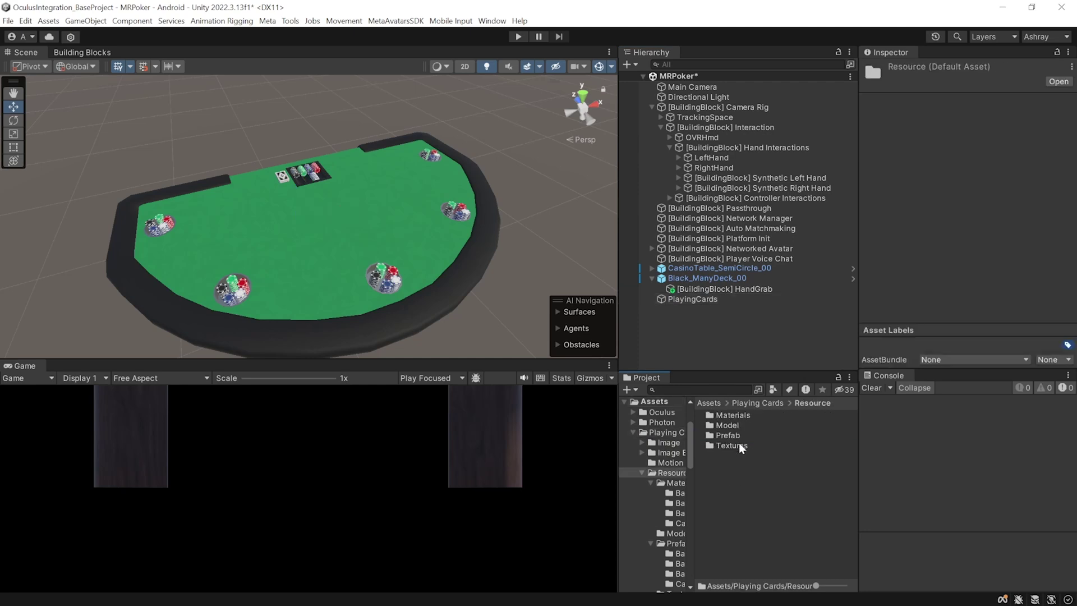
pyautogui.doubleClick(736, 437)
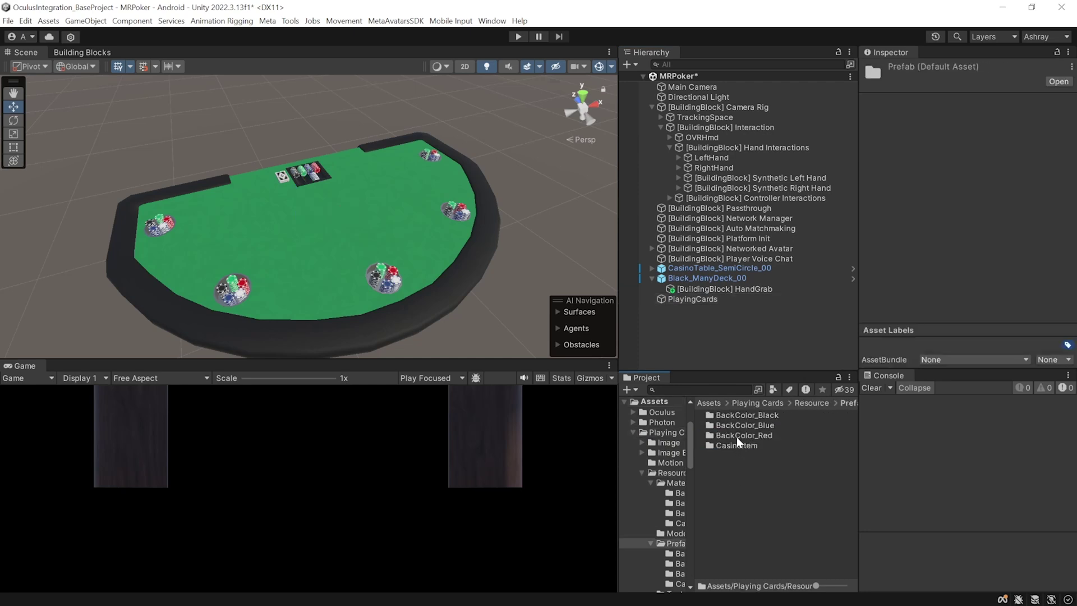
pyautogui.doubleClick(780, 416)
# Add the 52 Black_PlayingCards suit prefabs, leaving out the blank and joker cards, as children of the PlayingCards object
pyautogui.scroll(-2, 782, 435)
pyautogui.click(799, 440)
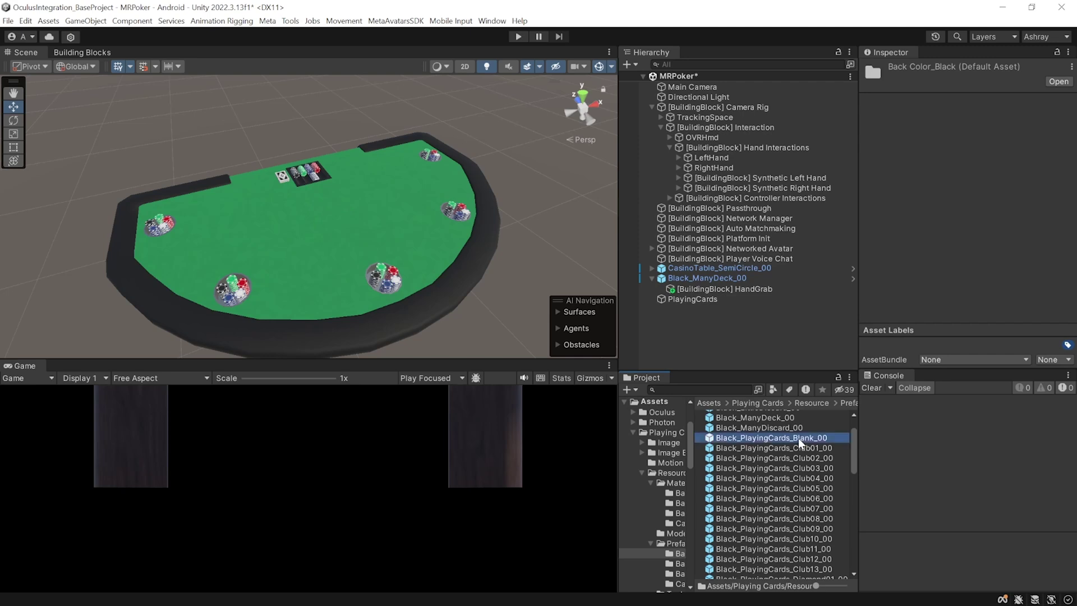
pyautogui.scroll(-10, 796, 493)
pyautogui.keyDown('shift'); pyautogui.click(796, 523); pyautogui.keyUp('shift')
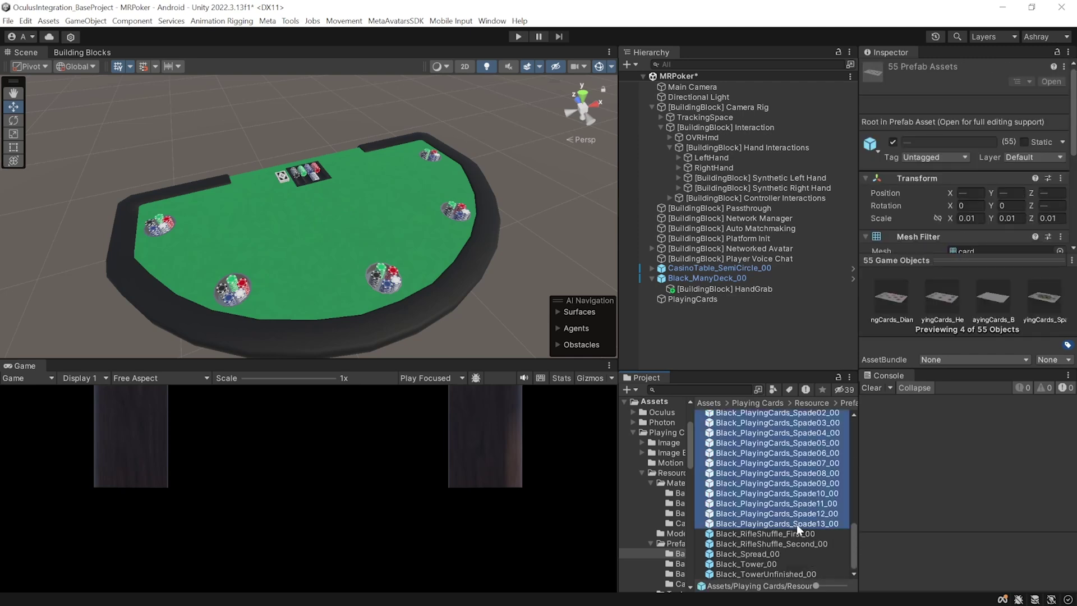
pyautogui.scroll(2, 796, 524)
pyautogui.keyDown('ctrl'); pyautogui.click(786, 424); pyautogui.keyUp('ctrl')
pyautogui.keyDown('ctrl'); pyautogui.click(784, 433); pyautogui.keyUp('ctrl')
pyautogui.scroll(3, 773, 426)
pyautogui.moveTo(772, 428); pyautogui.dragTo(698, 298)
pyautogui.scroll(10, 698, 299)
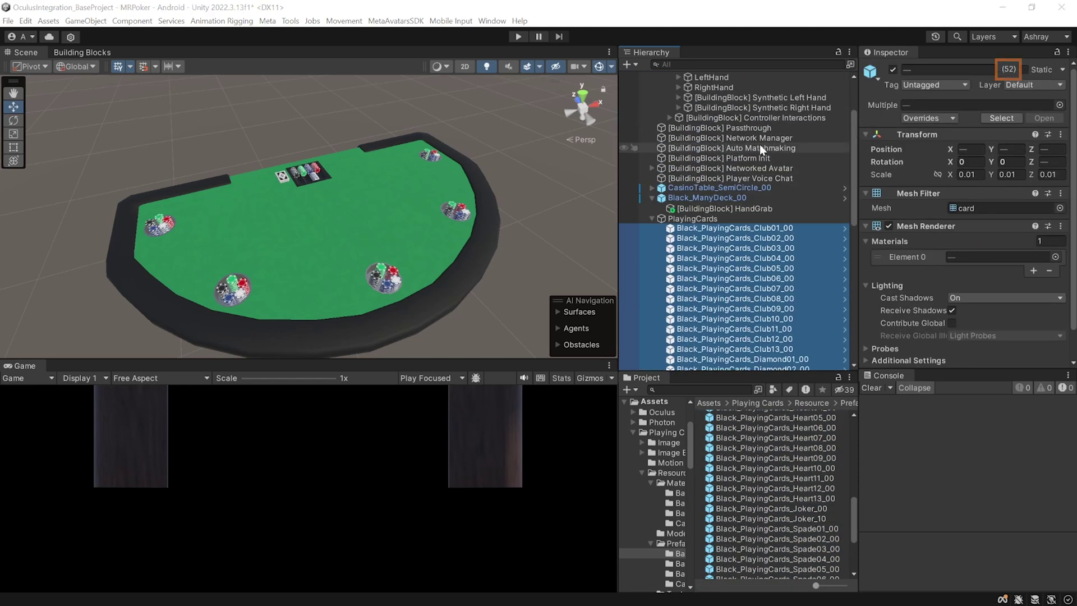
# Fill the Playing Card list of the deck HandGrab's Random Card Generator with all 52 cards under PlayingCards, keeping the Inspector locked meanwhile
pyautogui.click(750, 209)
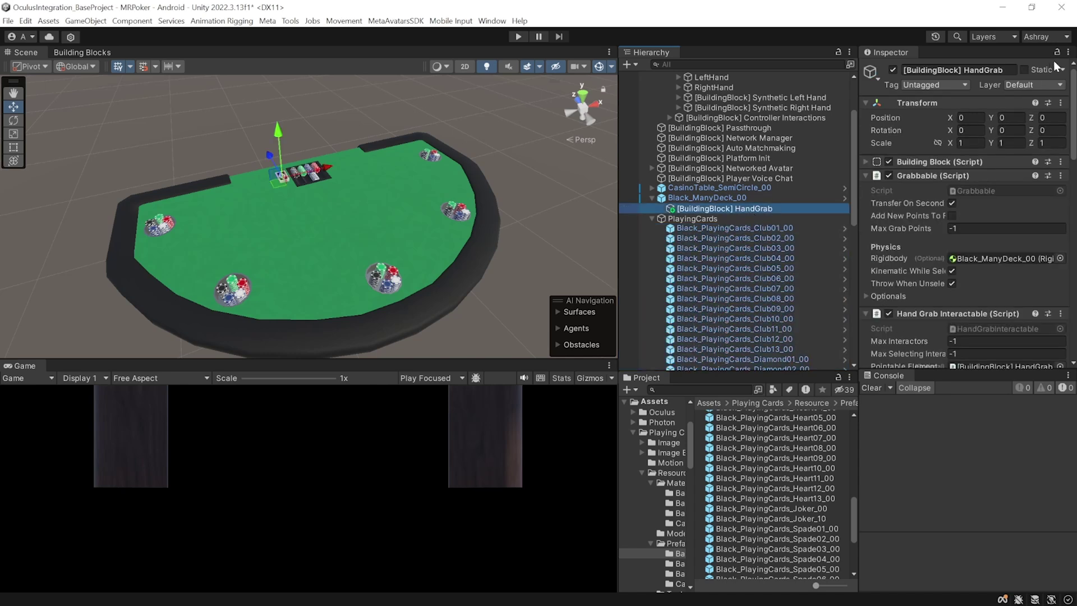
pyautogui.scroll(-10, 982, 180)
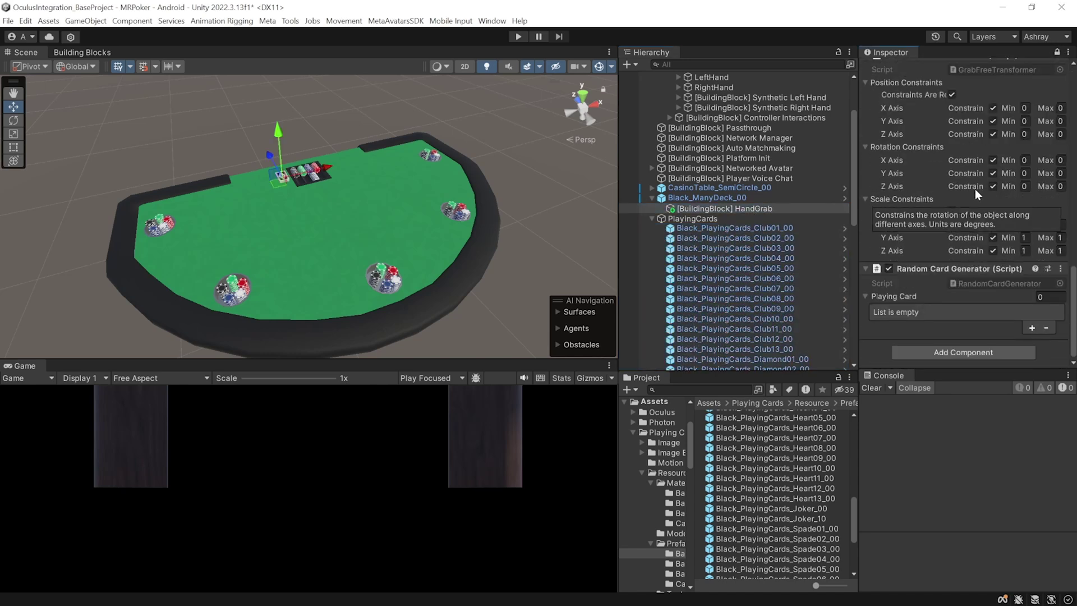
pyautogui.scroll(-10, 773, 224)
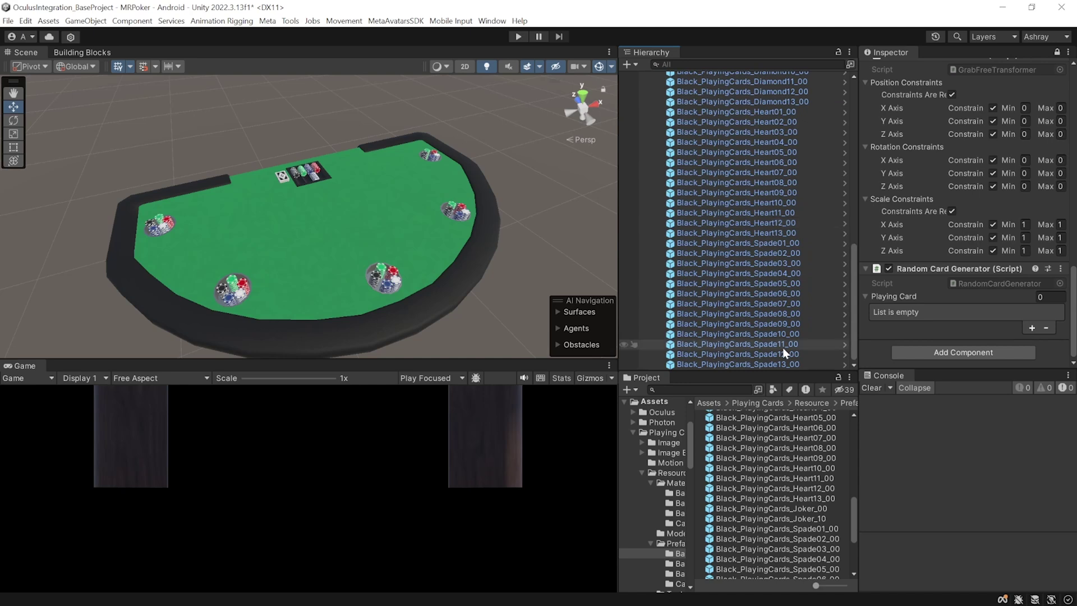
pyautogui.keyDown('shift'); pyautogui.click(771, 365); pyautogui.keyUp('shift')
pyautogui.moveTo(763, 307); pyautogui.dragTo(949, 297)
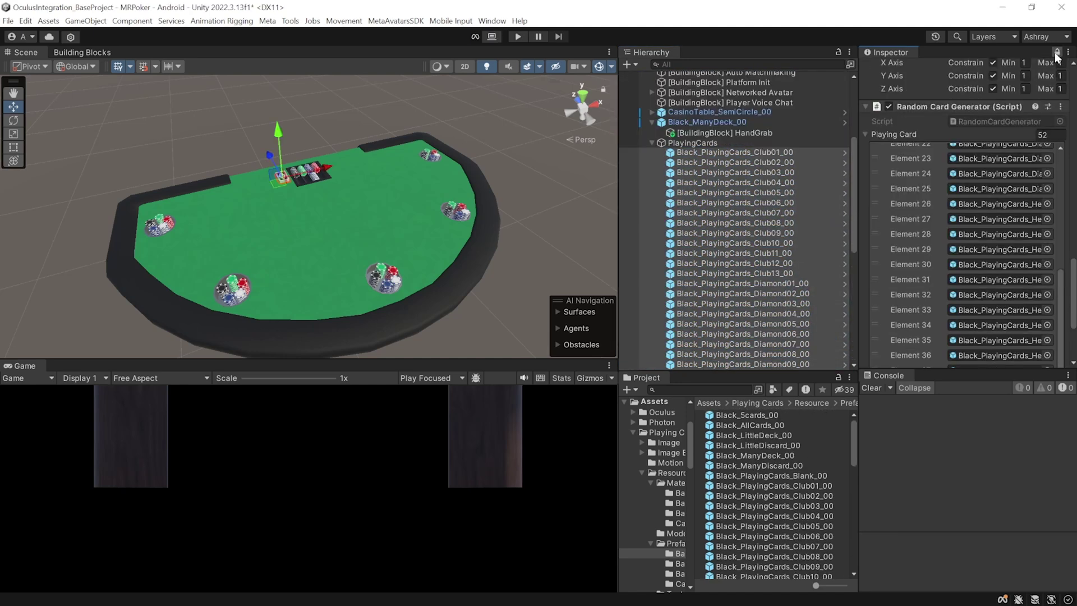
# Unlock the Inspector and set the position of all 52 playing cards to 0, 0, 0
pyautogui.click(1057, 51)
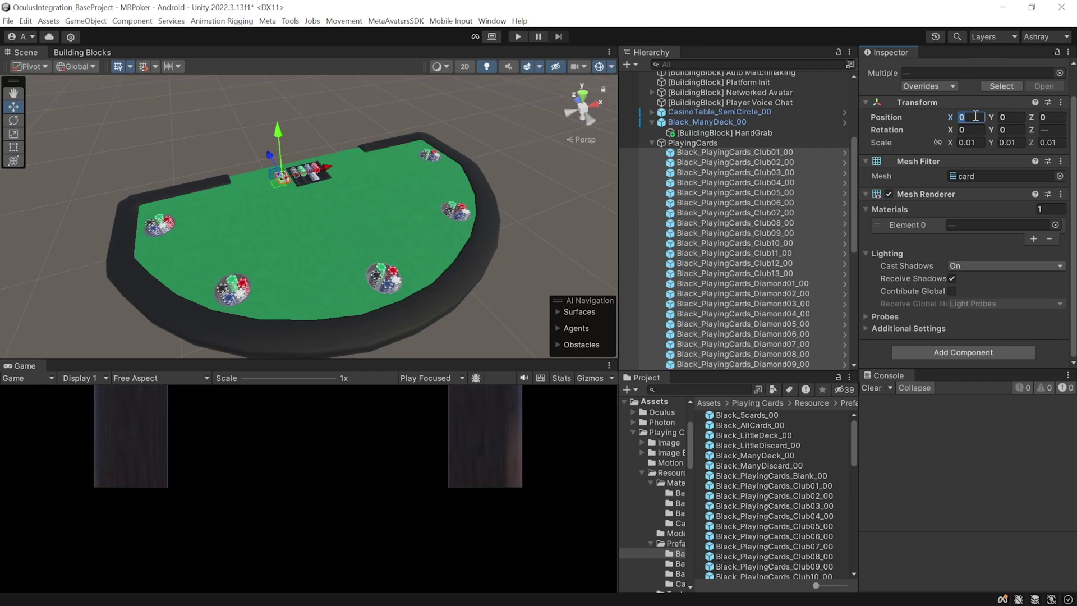
pyautogui.press('Tab')
pyautogui.press('Tab')
# Copy the position of Black_ManyDeck_00 and paste it onto the PlayingCards object
pyautogui.click(699, 143)
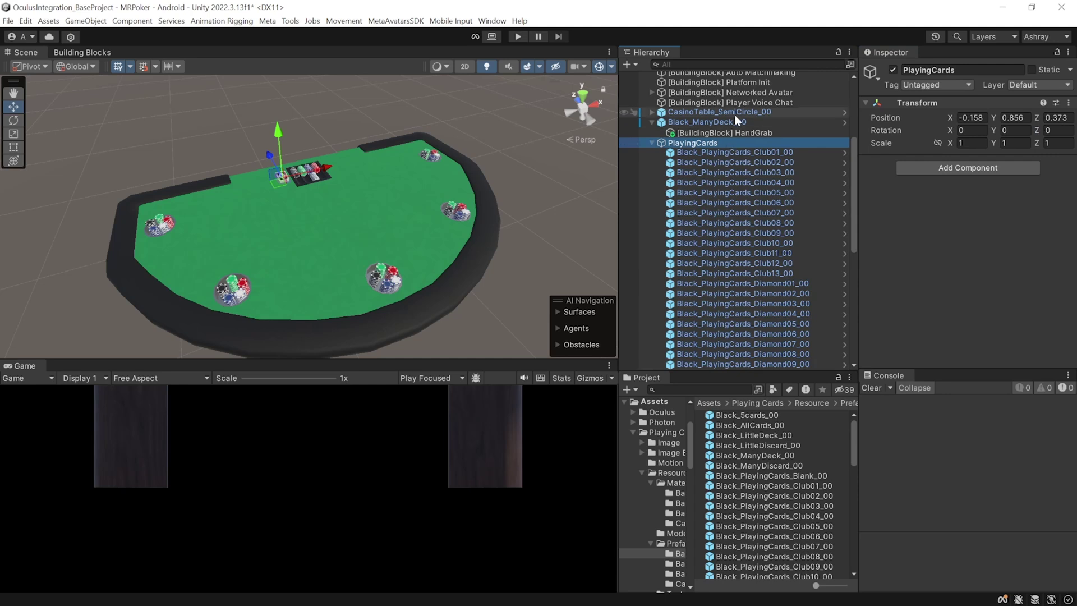
pyautogui.click(725, 122)
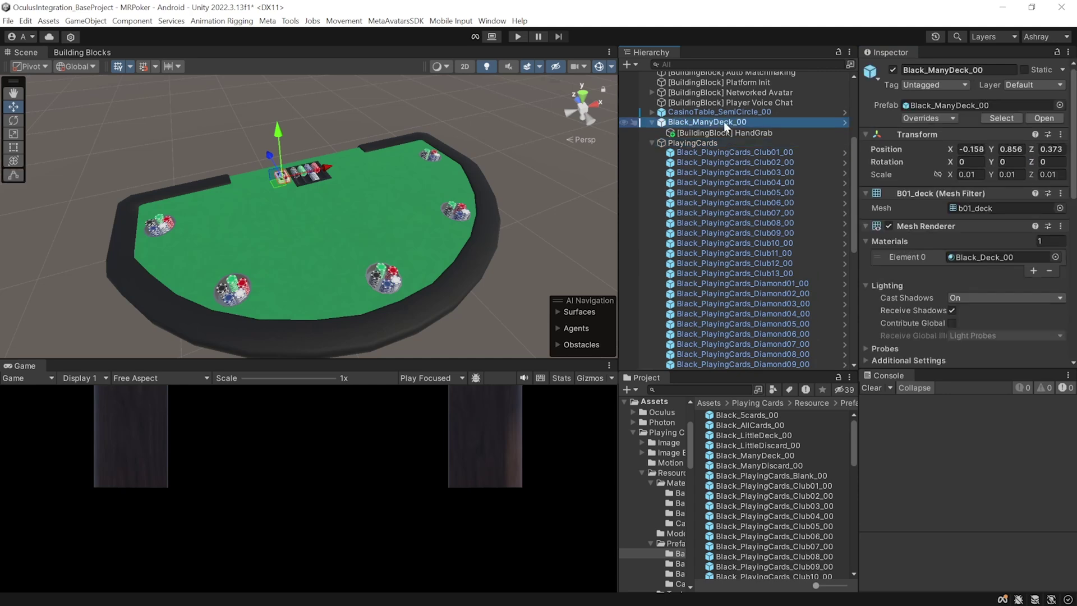
pyautogui.click(1060, 136)
pyautogui.moveTo(1008, 228)
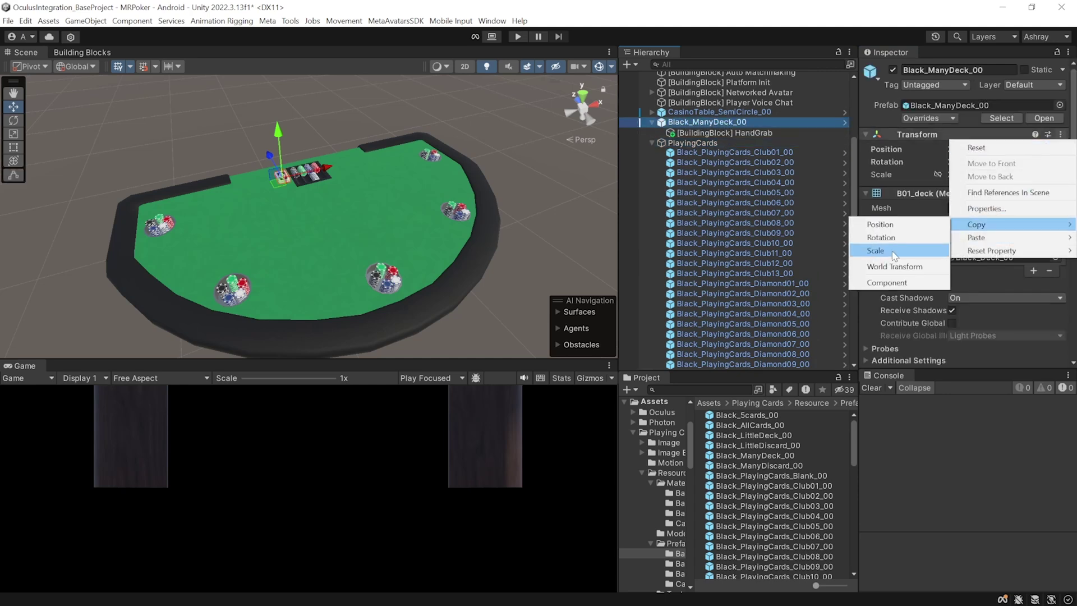
pyautogui.click(880, 225)
pyautogui.click(691, 143)
pyautogui.click(1069, 103)
pyautogui.moveTo(976, 193)
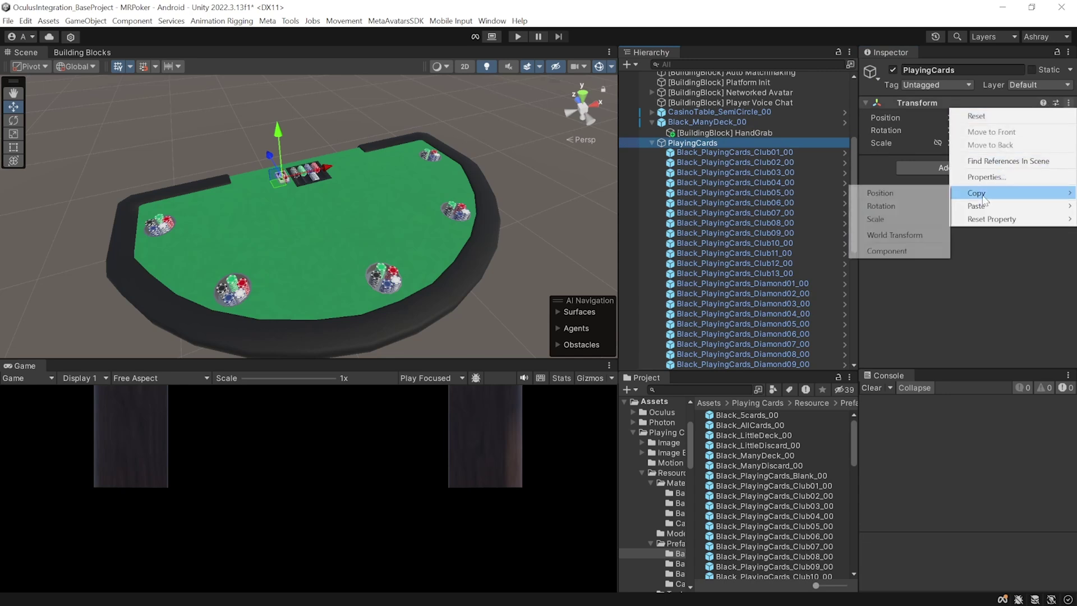
pyautogui.click(892, 207)
# Add the multiplayer Networked Grabbable Object building block to all 52 playing cards with Use Gravity off
pyautogui.click(730, 152)
pyautogui.scroll(-3, 729, 143)
pyautogui.scroll(-2, 729, 144)
pyautogui.scroll(-5, 752, 180)
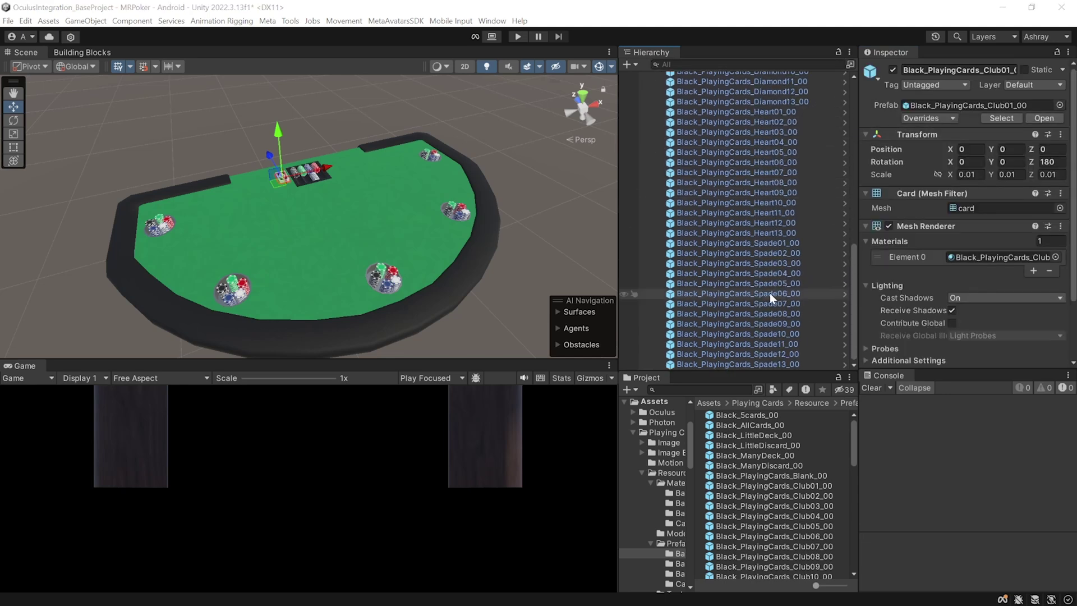
pyautogui.keyDown('shift'); pyautogui.click(762, 347); pyautogui.keyUp('shift')
pyautogui.scroll(10, 754, 345)
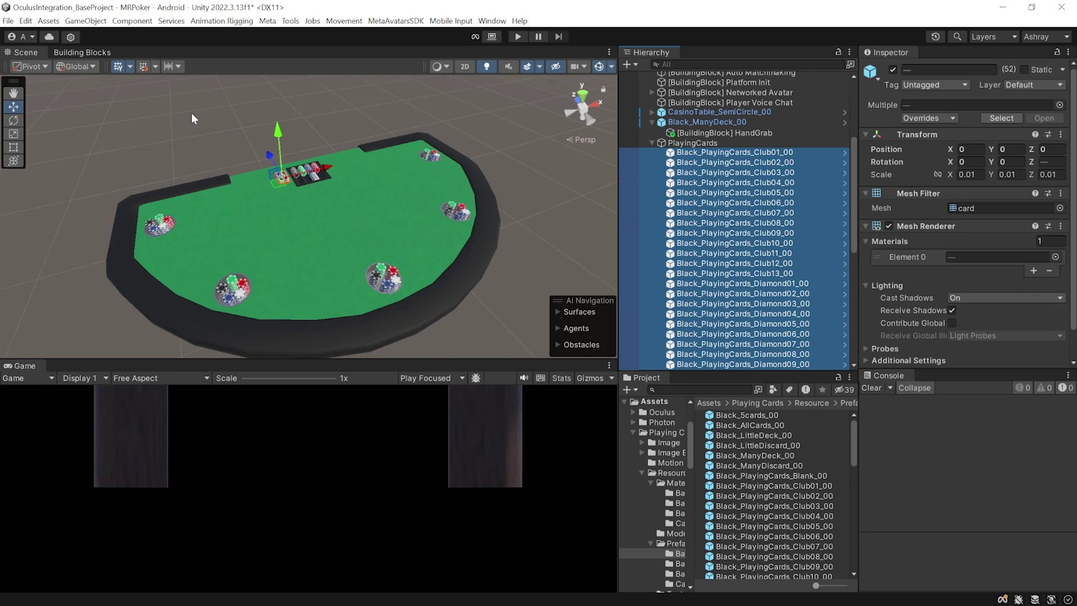
pyautogui.click(76, 52)
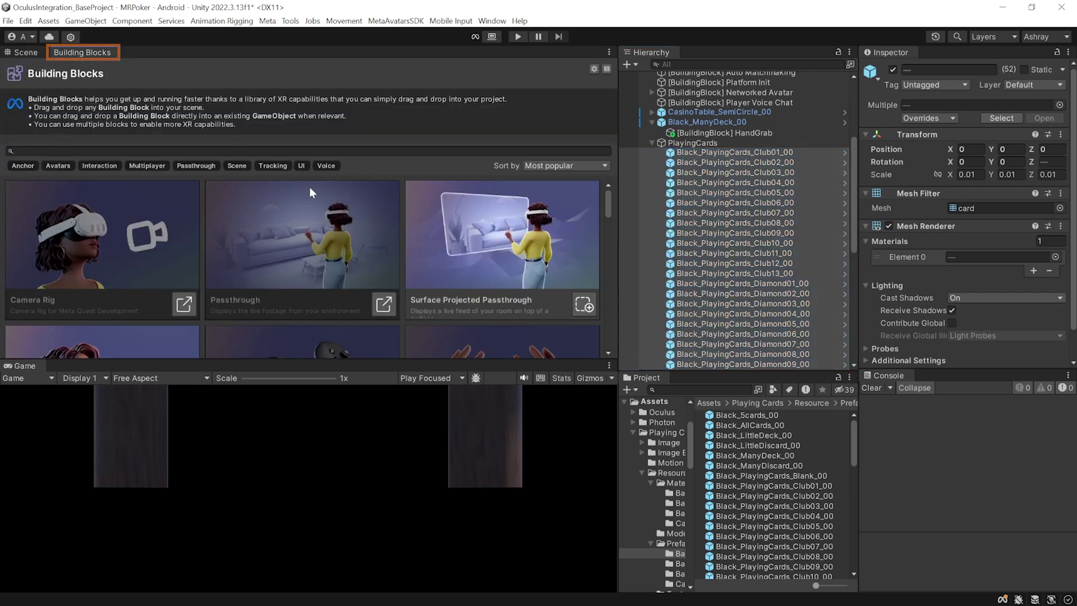
pyautogui.click(151, 167)
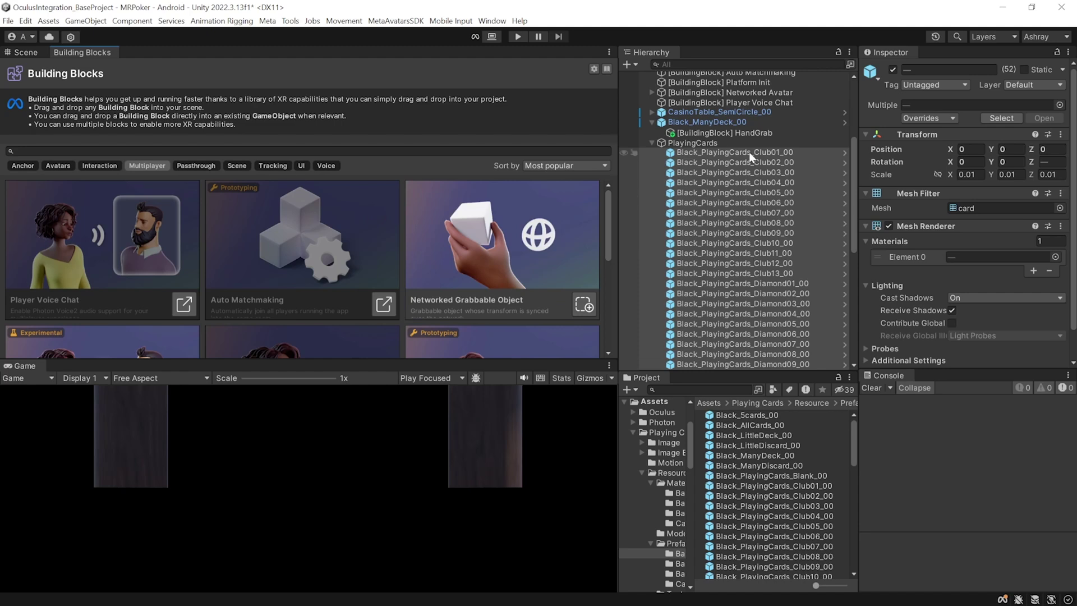
pyautogui.moveTo(502, 241); pyautogui.dragTo(723, 215)
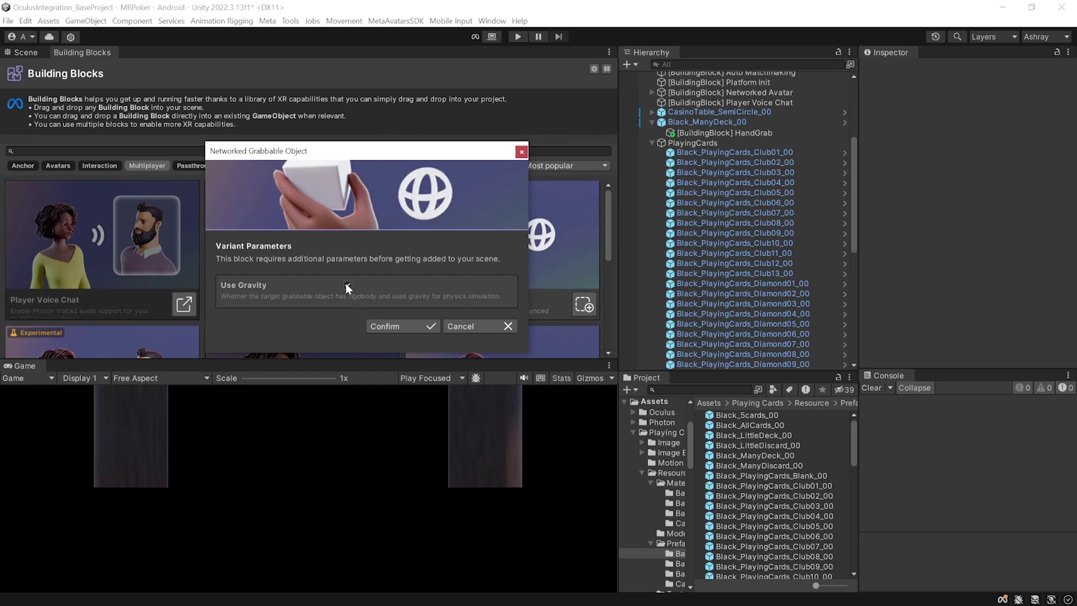
pyautogui.click(434, 327)
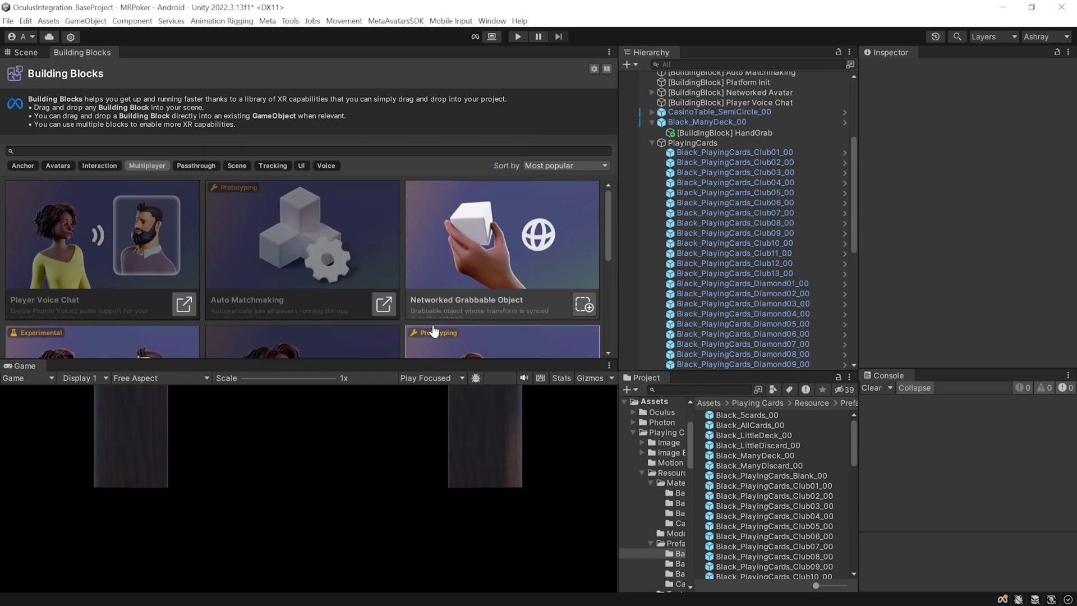
# Review the network components on the cards and the HandGrab child of Black_PlayingCards_Club01_00
pyautogui.scroll(-5, 998, 119)
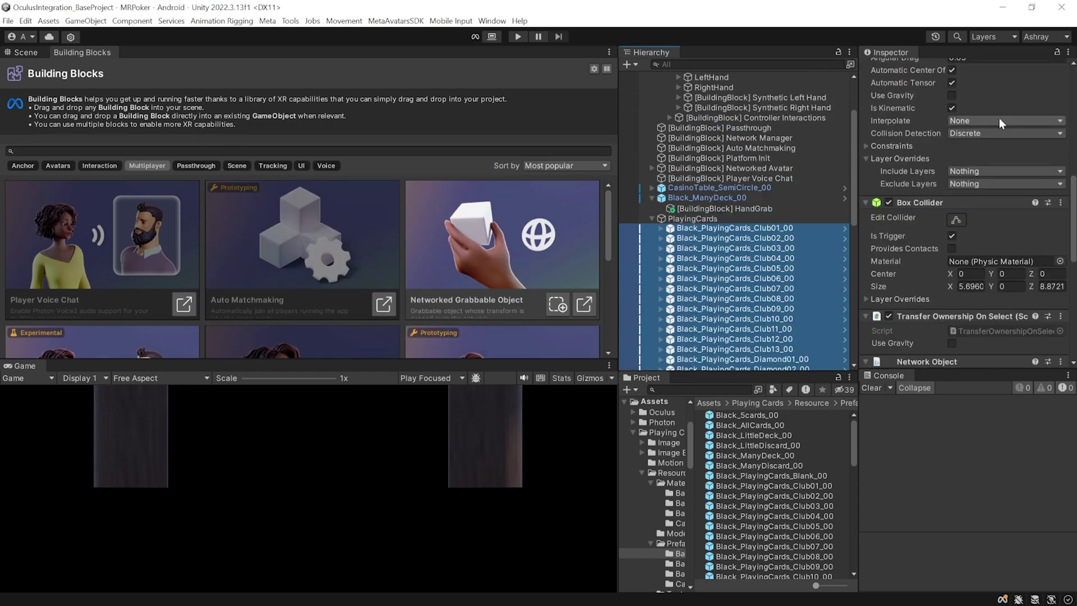
pyautogui.scroll(-2, 1000, 120)
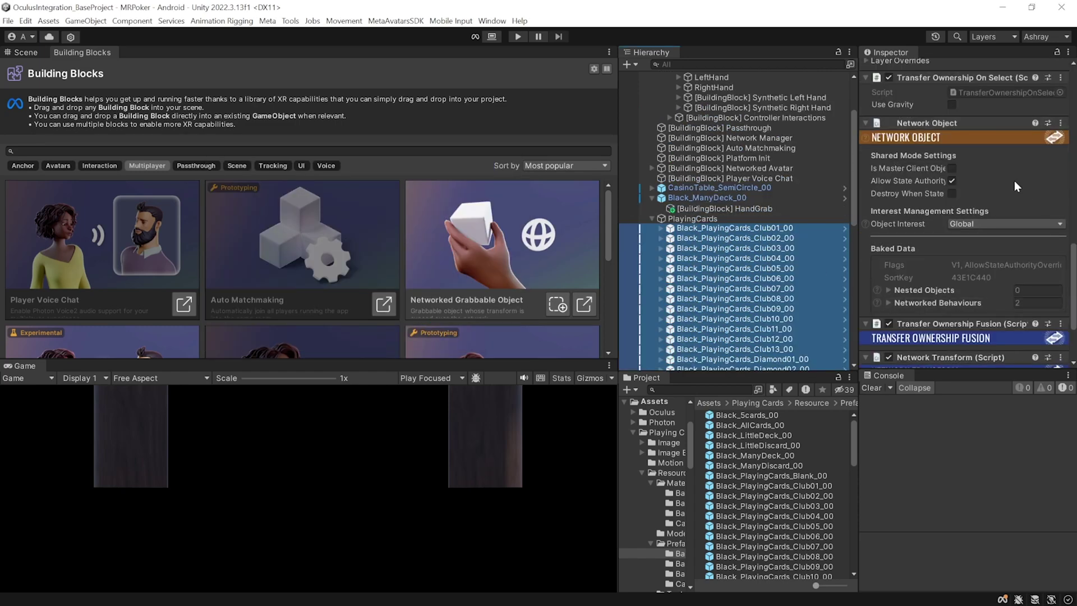
pyautogui.scroll(-3, 1014, 181)
pyautogui.click(660, 228)
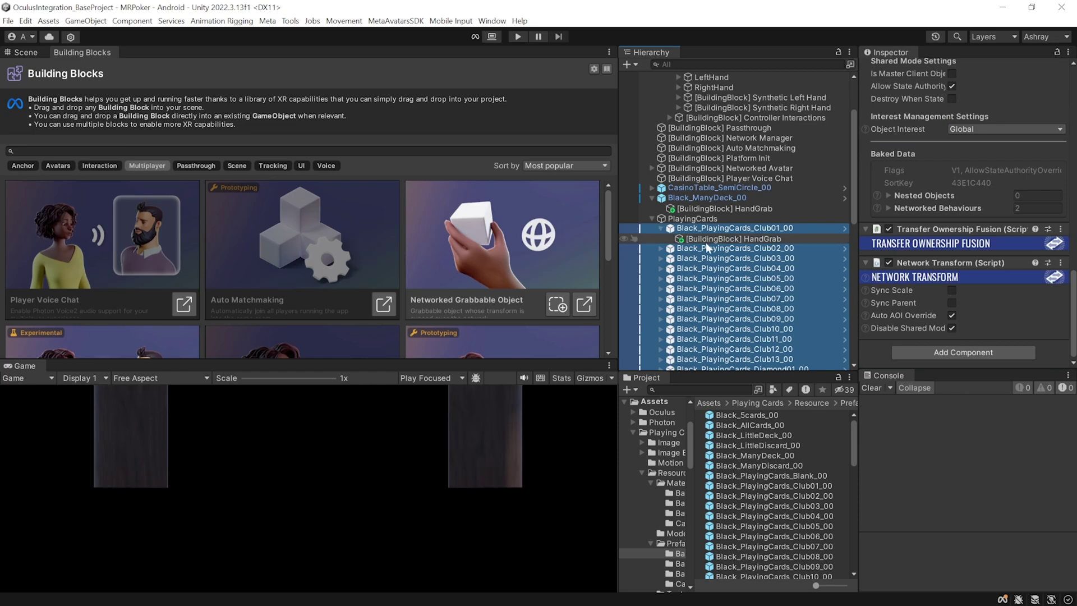
pyautogui.click(704, 241)
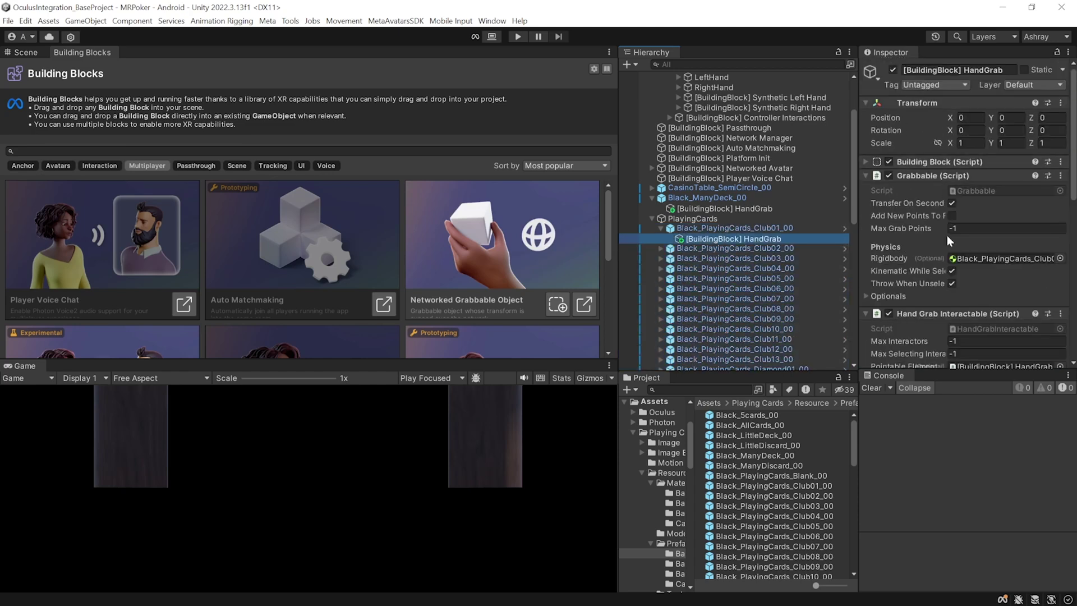
pyautogui.scroll(-5, 947, 233)
pyautogui.scroll(-5, 947, 240)
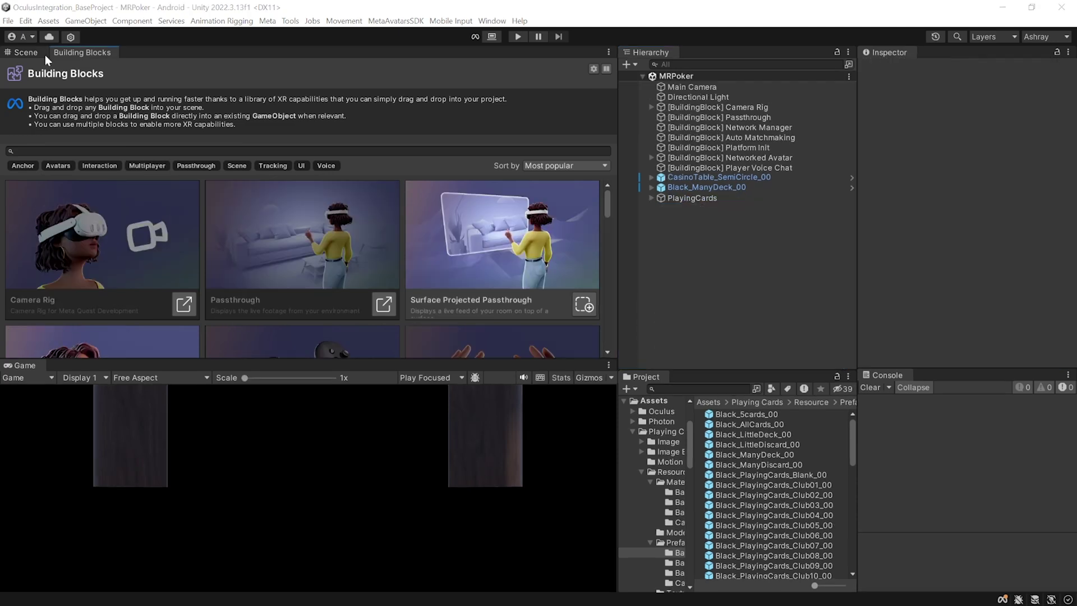
# Return to the Scene view and play the scene to test it
pyautogui.click(39, 52)
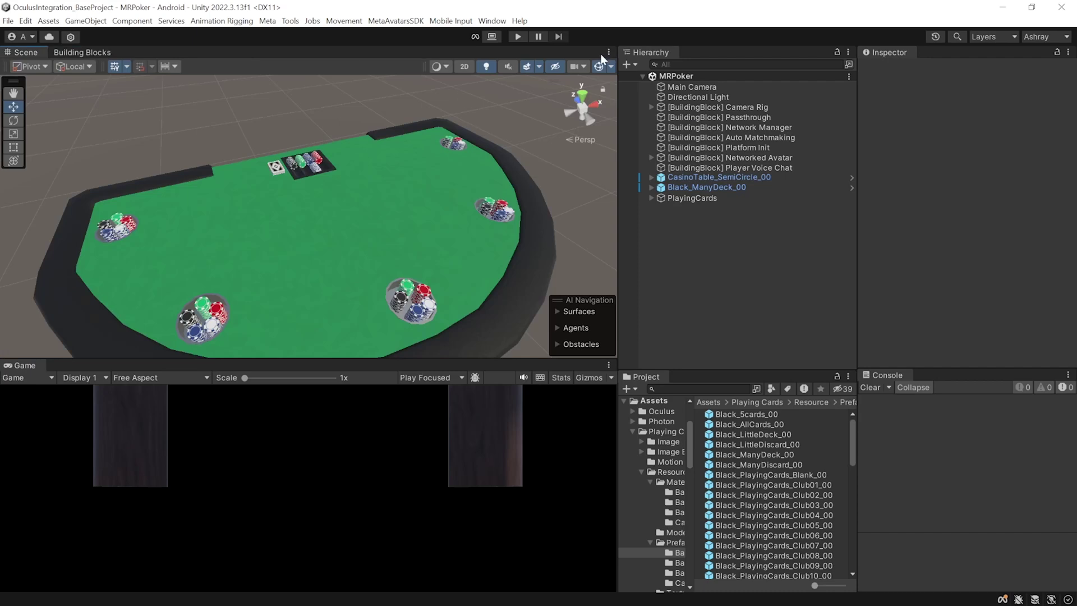
pyautogui.click(519, 36)
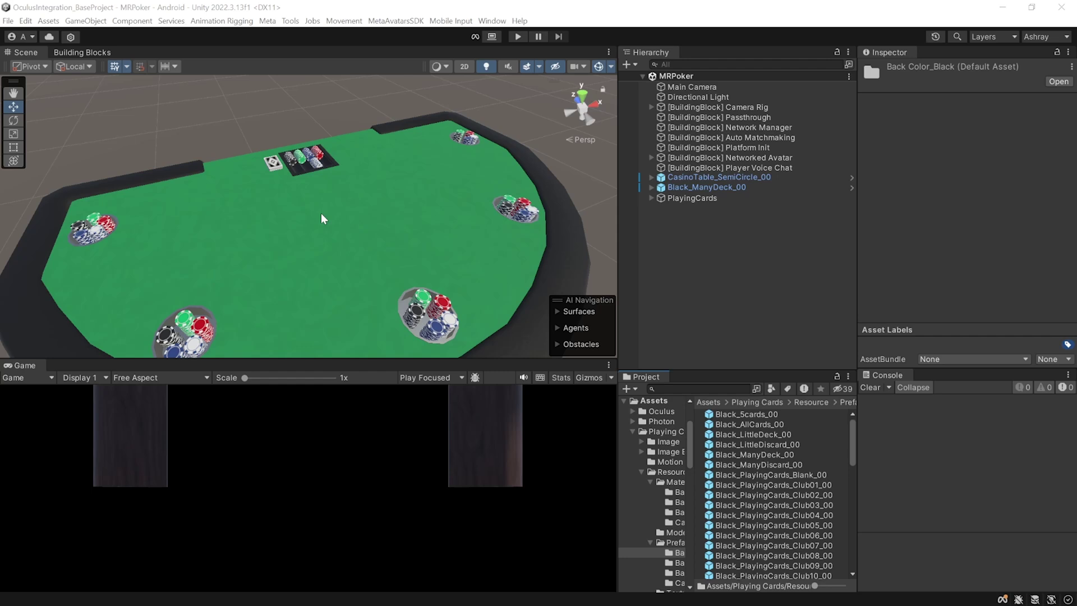
# Create an empty object named DrawnCards at the root of the MRPoker scene
pyautogui.click(657, 262)
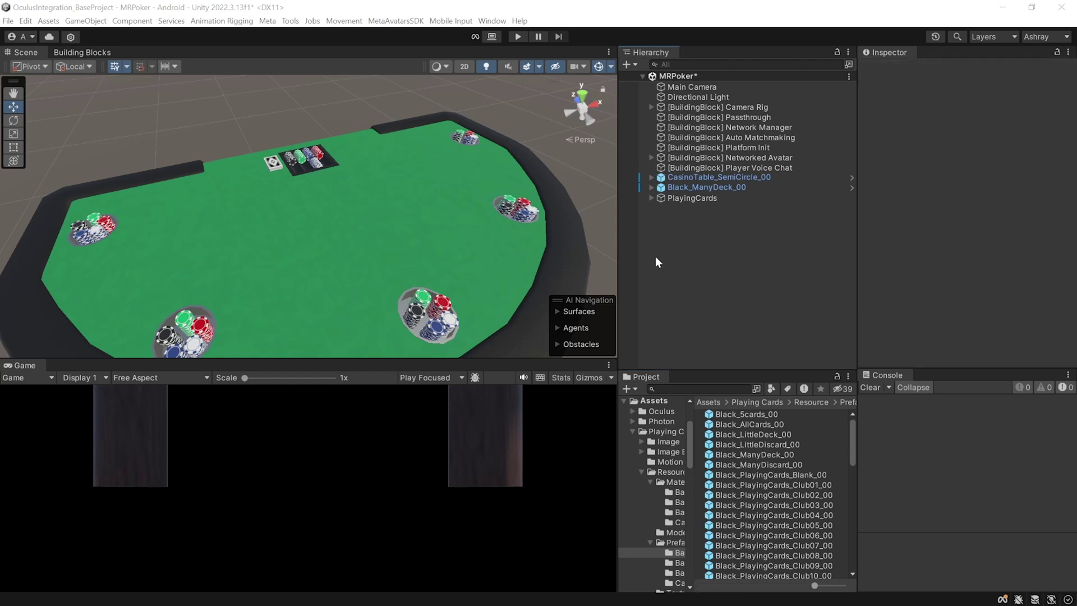
pyautogui.rightClick(657, 219)
pyautogui.click(693, 386)
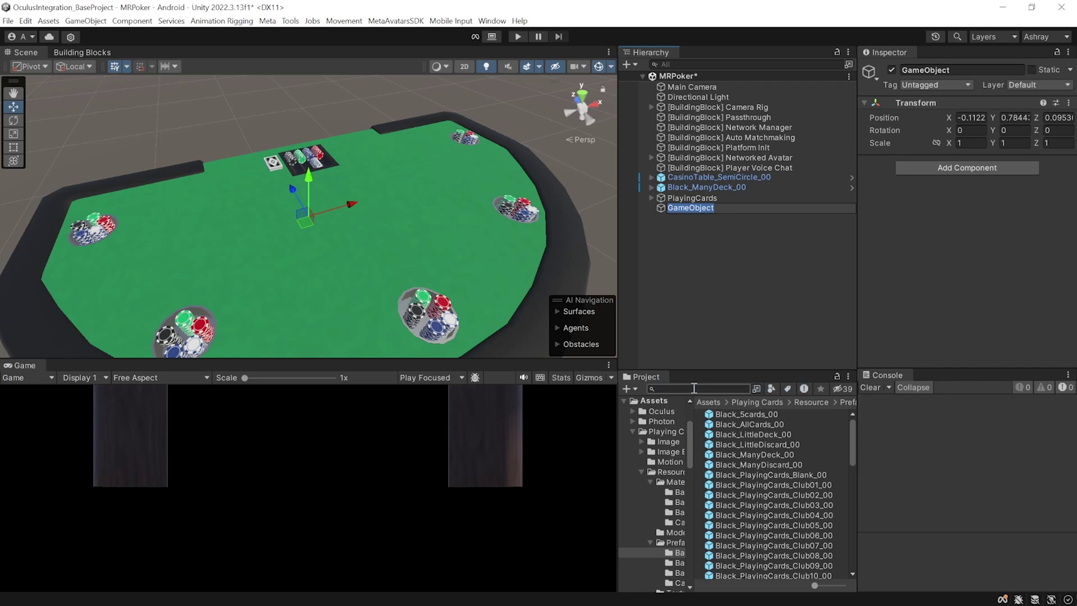
pyautogui.write('DrawnCards')
pyautogui.press('Return')
# Add a Rigidbody with Use Gravity off and a Box Collider to the DrawnCards object
pyautogui.click(944, 167)
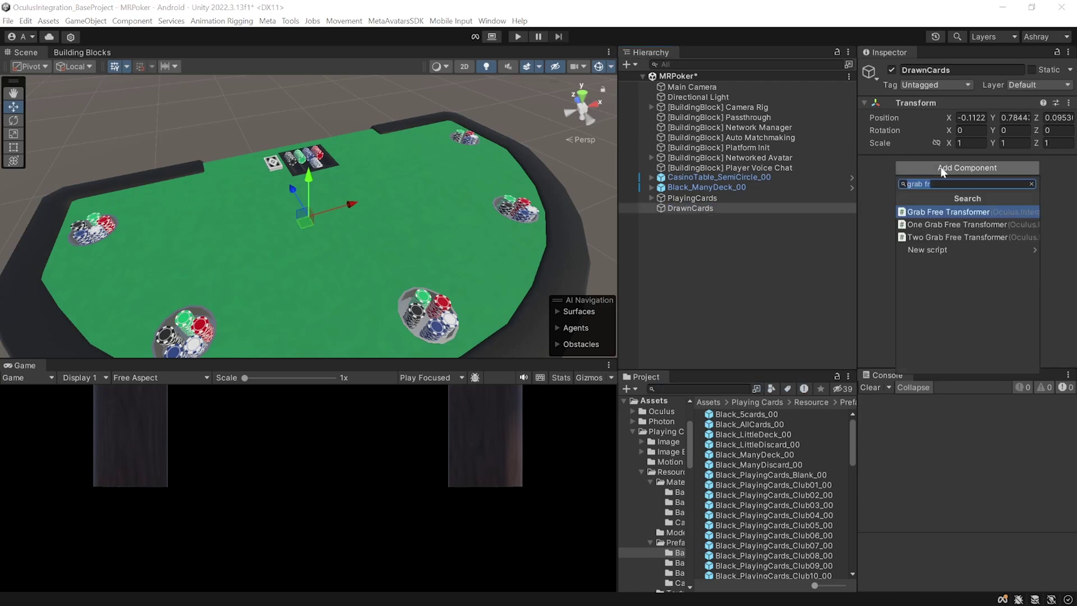
pyautogui.write('ri')
pyautogui.click(948, 249)
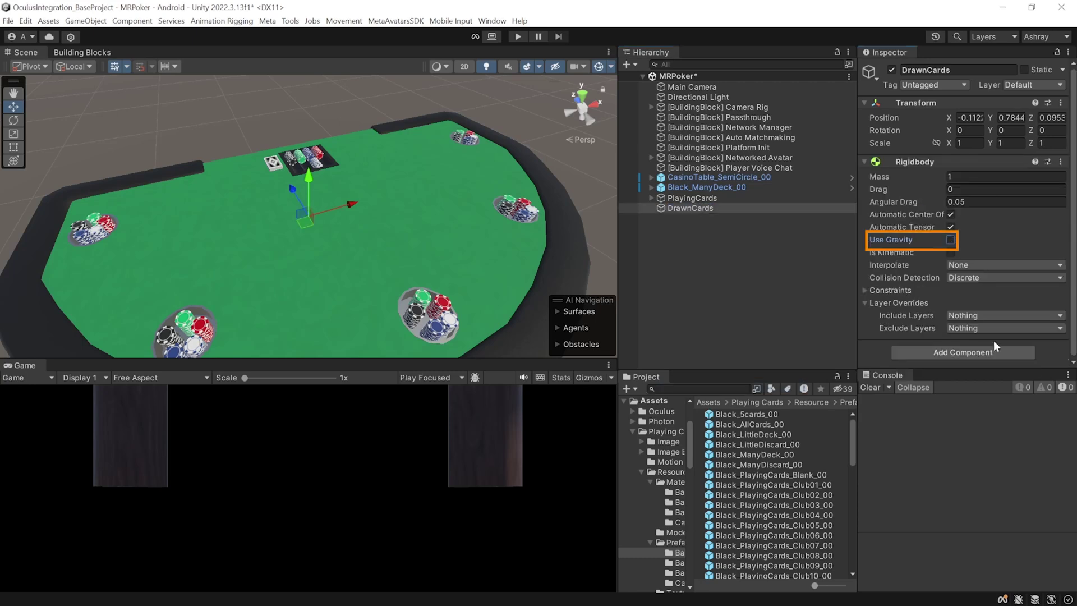
pyautogui.click(960, 353)
pyautogui.write('boxco')
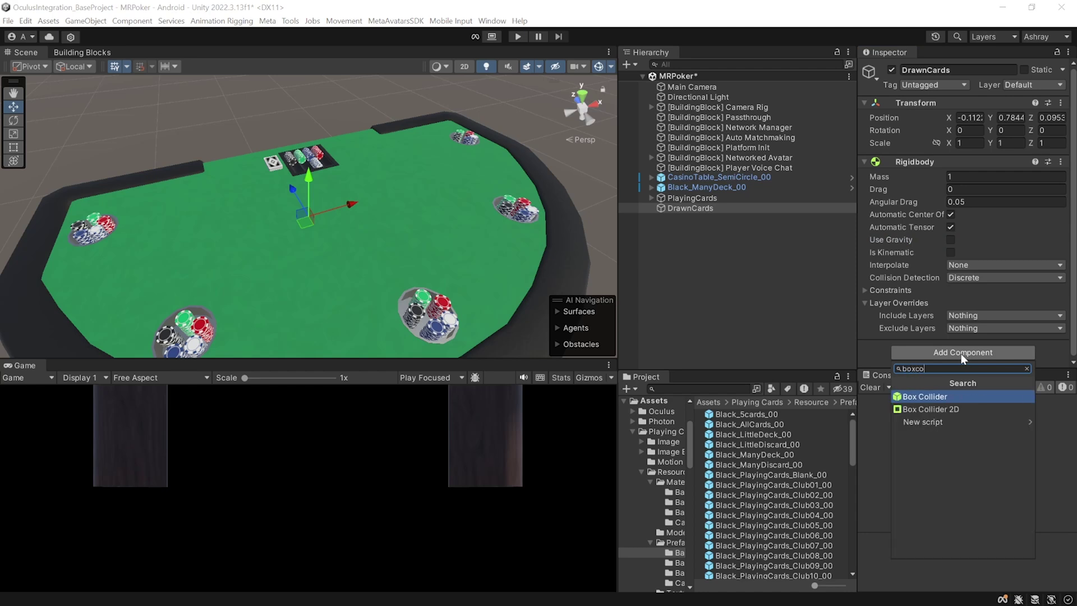
pyautogui.press('Return')
# Create an empty child of DrawnCards named Card1 and add a Snap Interactable component to it
pyautogui.rightClick(698, 207)
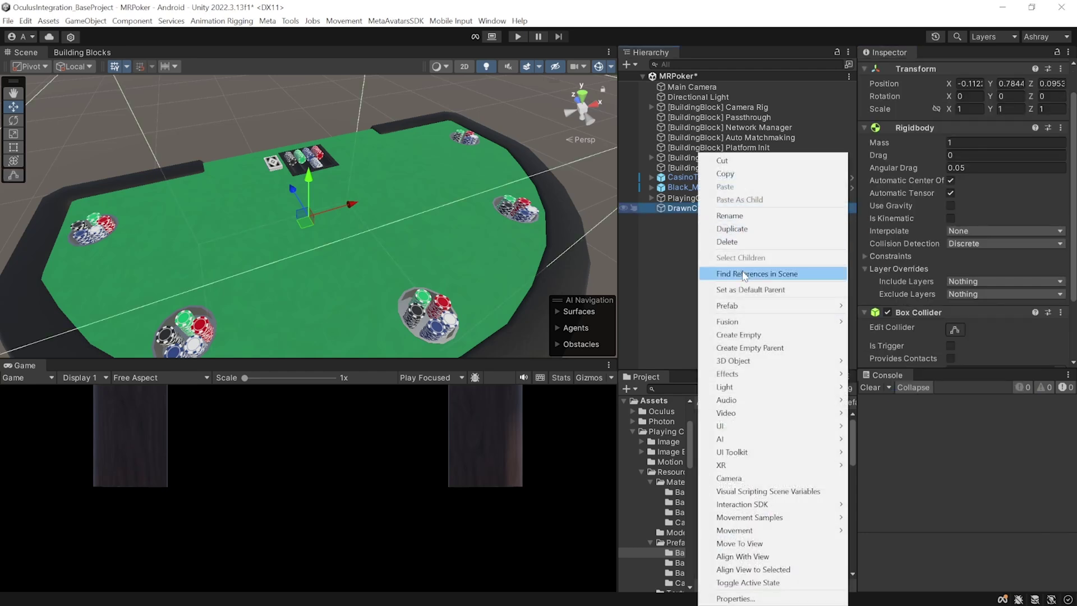
pyautogui.click(738, 335)
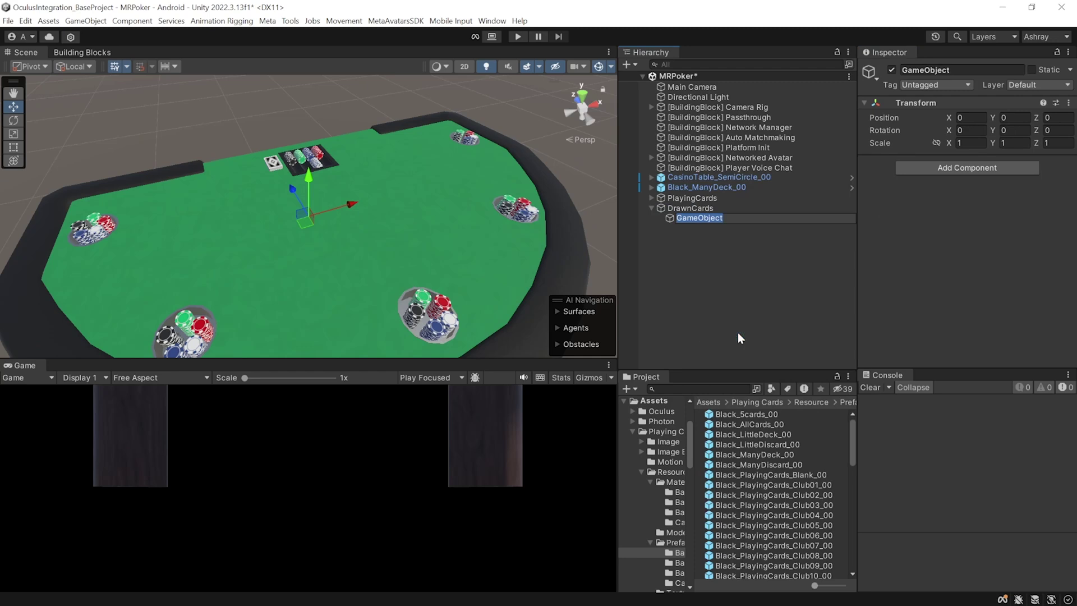
pyautogui.write('Card1')
pyautogui.click(925, 167)
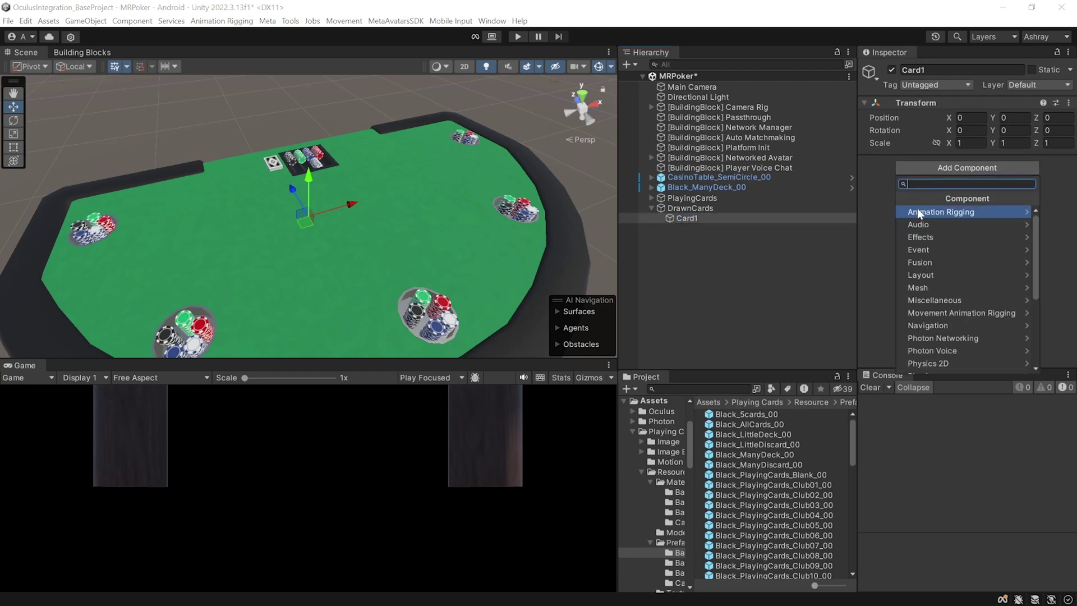
pyautogui.write('snapint')
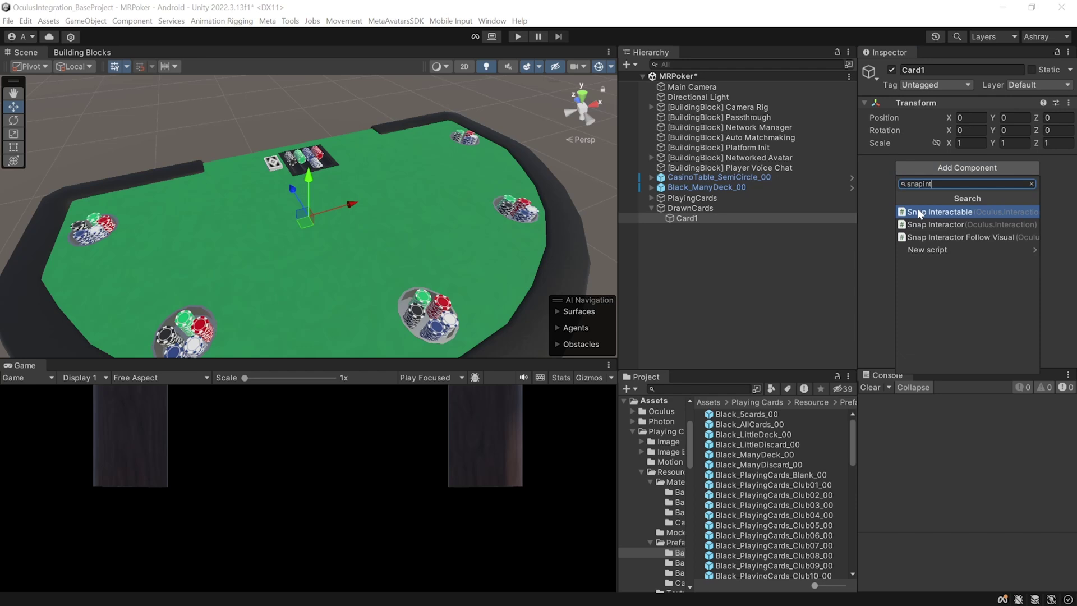
pyautogui.click(920, 213)
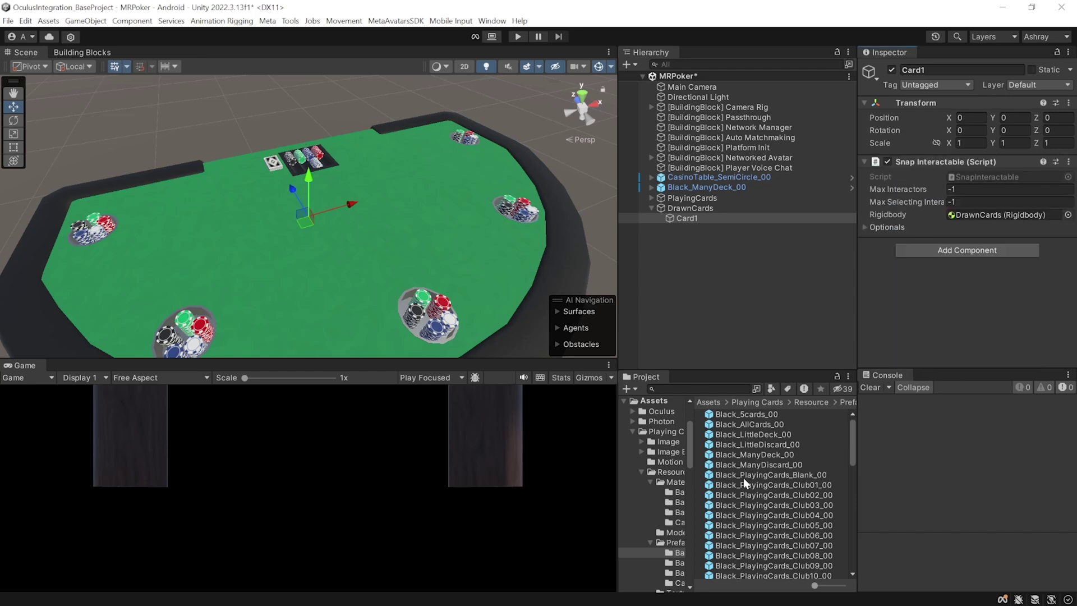
# Place the Black_PlayingCards_Blank_00 prefab under Card1 and set its position to 0, 0, 0
pyautogui.moveTo(743, 476); pyautogui.dragTo(688, 222)
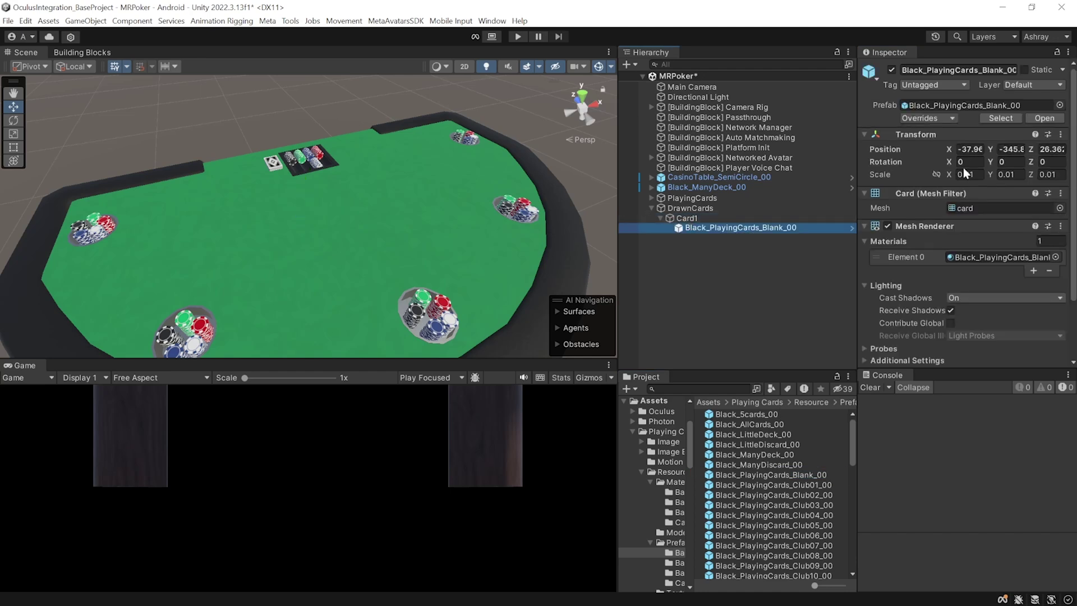
pyautogui.click(970, 149)
pyautogui.write('0')
pyautogui.press('Tab')
pyautogui.write('0')
pyautogui.press('Tab')
pyautogui.write('0')
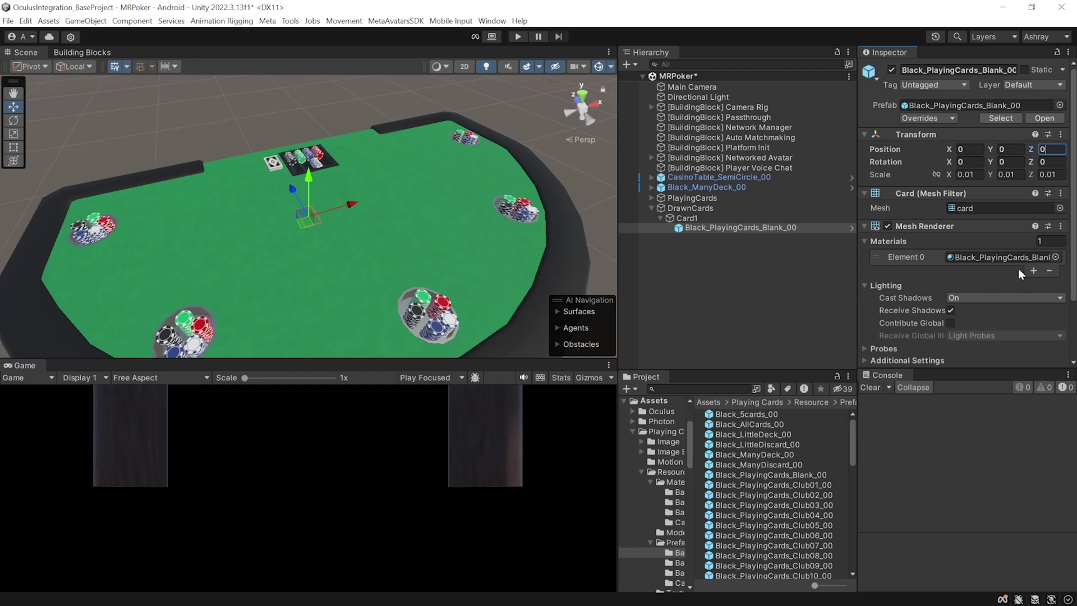
# Create a new material named TransparentCard in the Assets folder
pyautogui.click(706, 404)
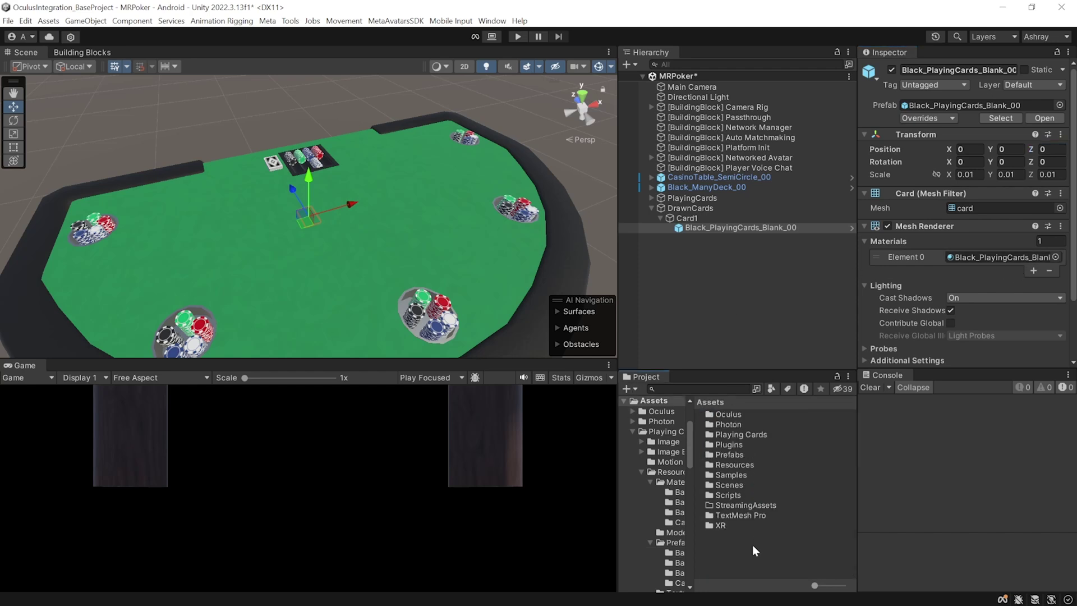
pyautogui.rightClick(717, 551)
pyautogui.moveTo(746, 225)
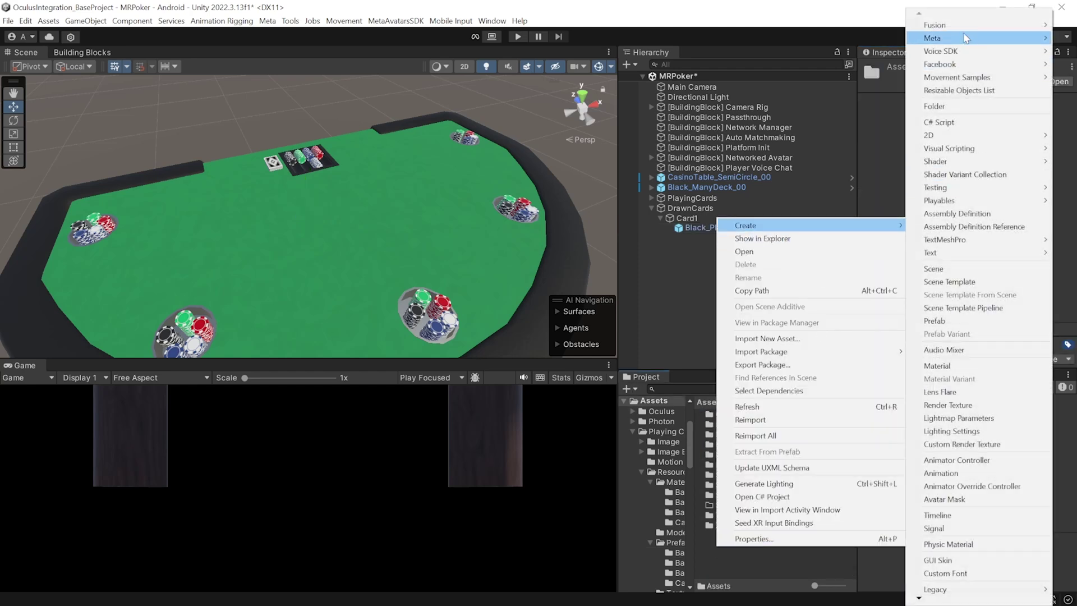
pyautogui.click(947, 365)
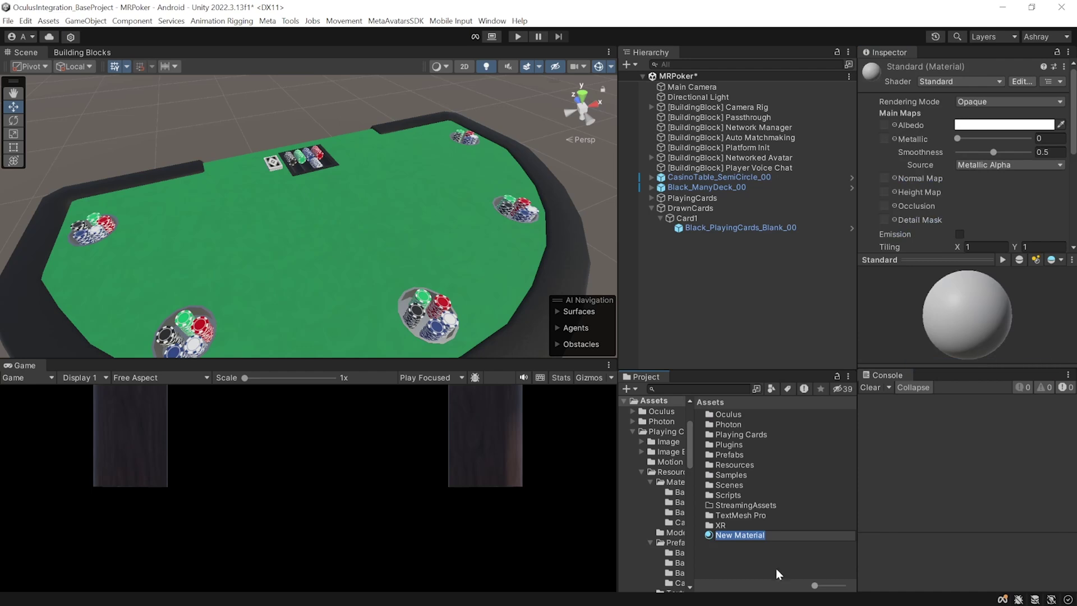
pyautogui.write('TransparentCard')
pyautogui.press('Return')
# Set TransparentCard's rendering mode to Transparent with an albedo alpha of 36, and apply it to the blank card under Card1
pyautogui.click(1008, 102)
pyautogui.click(990, 153)
pyautogui.click(985, 126)
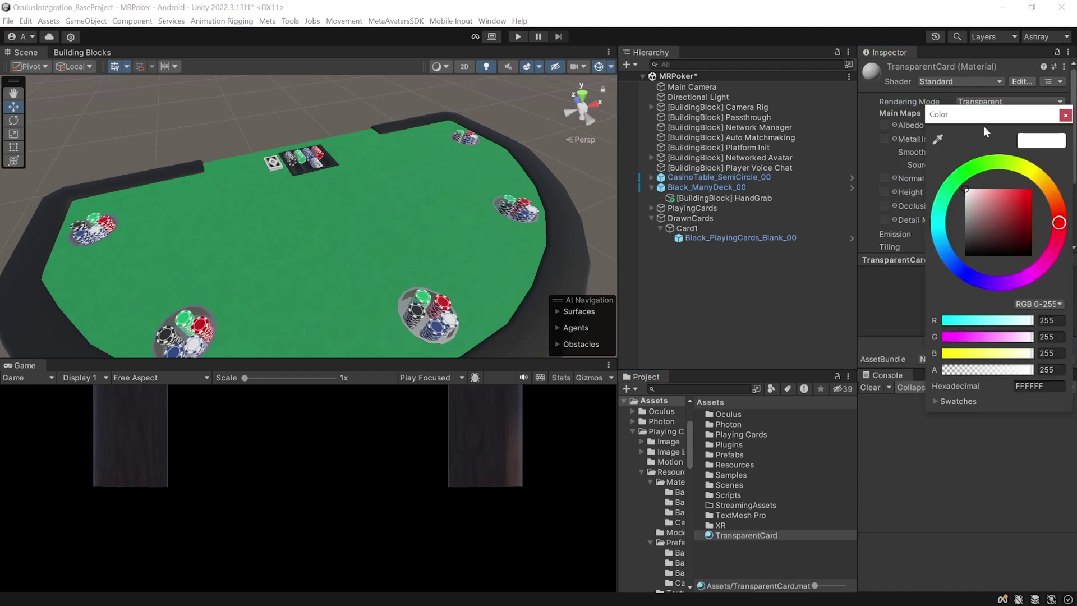
pyautogui.moveTo(1007, 370); pyautogui.dragTo(955, 366)
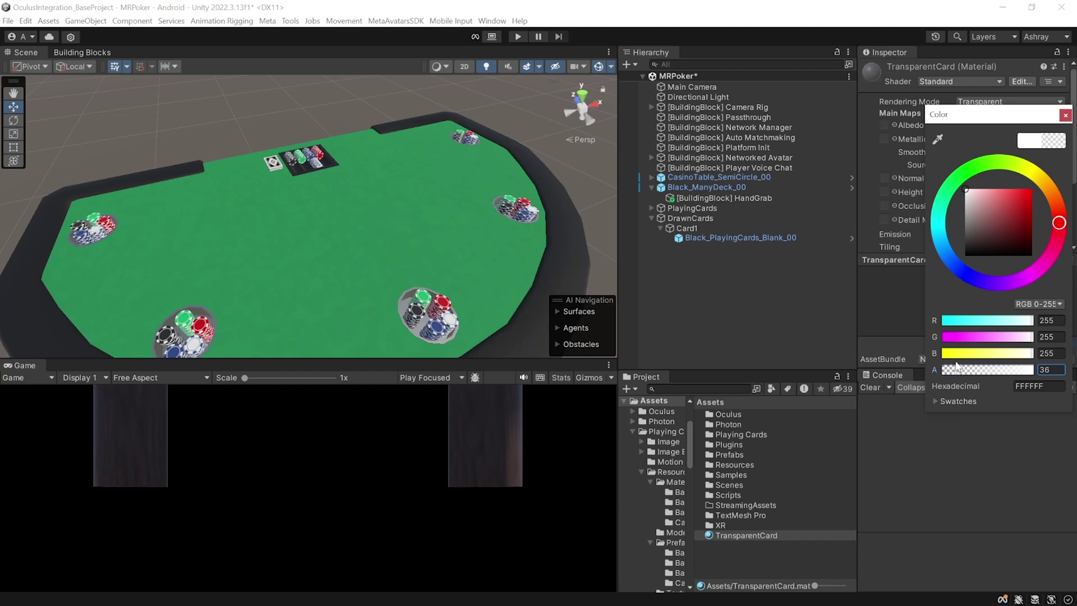
pyautogui.click(740, 237)
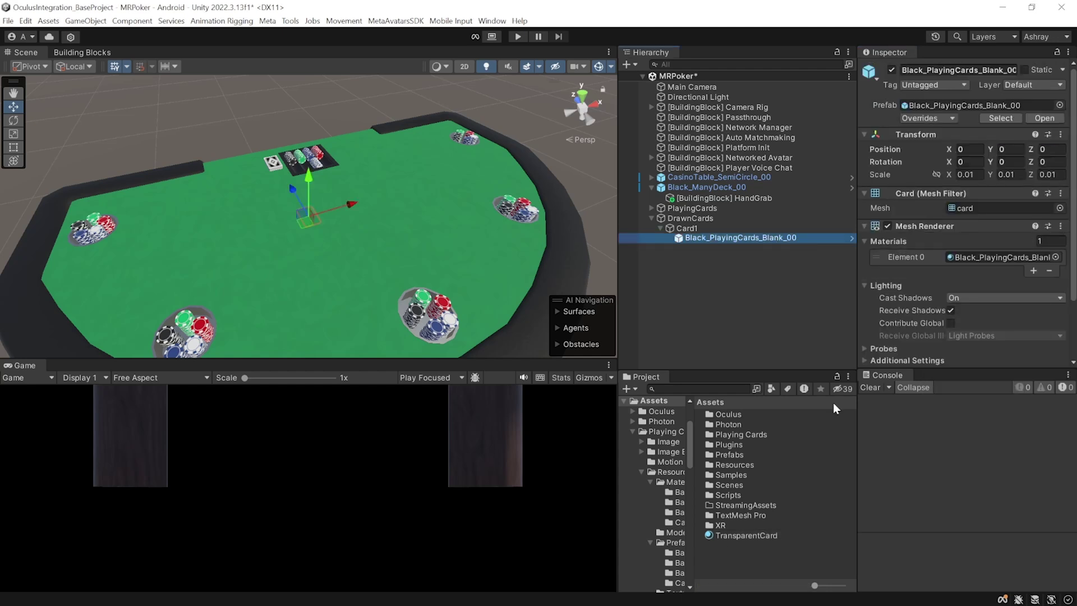
pyautogui.moveTo(751, 535); pyautogui.dragTo(994, 224)
# Raise the DrawnCards object above the table surface to a Y position of about 0.848
pyautogui.click(704, 218)
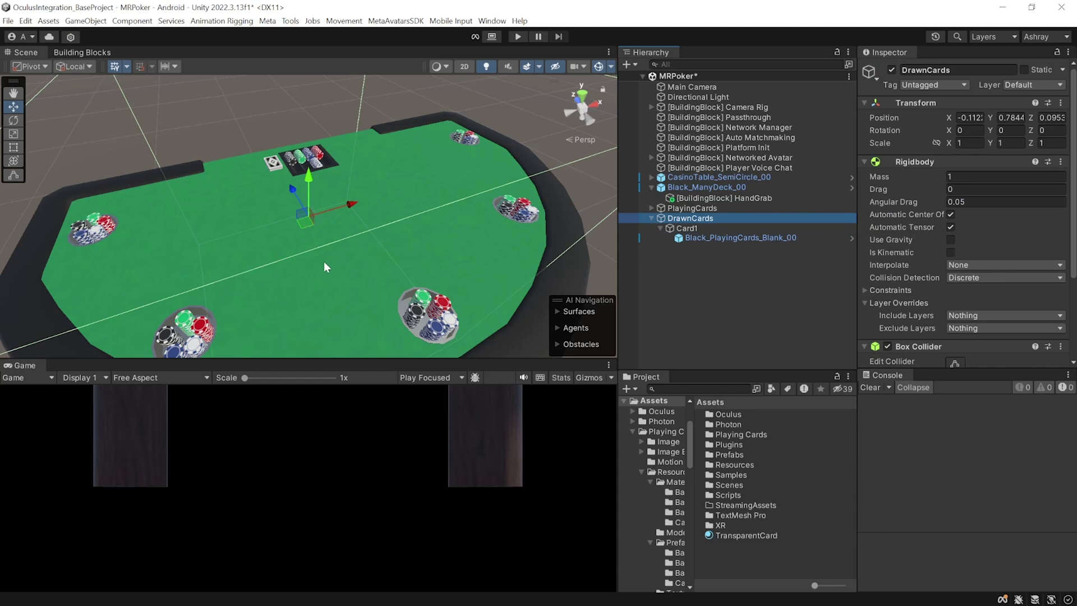
pyautogui.moveTo(308, 177); pyautogui.dragTo(307, 166)
pyautogui.click(651, 188)
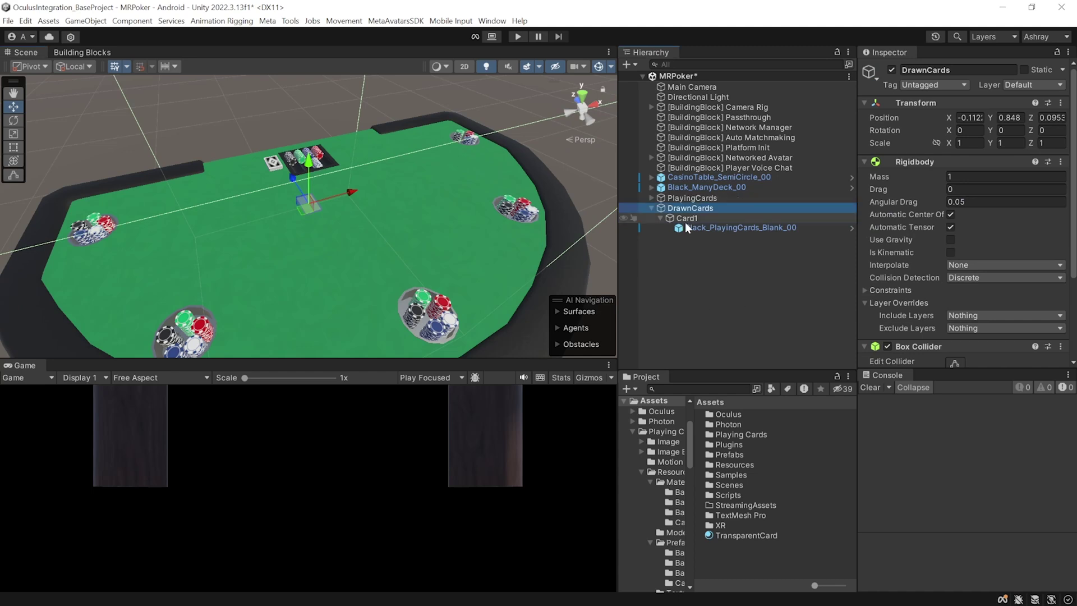
# Set Max Interactors to 2 and Max Selecting Interactors to 1 on Card1's Snap Interactable
pyautogui.click(685, 218)
pyautogui.click(976, 189)
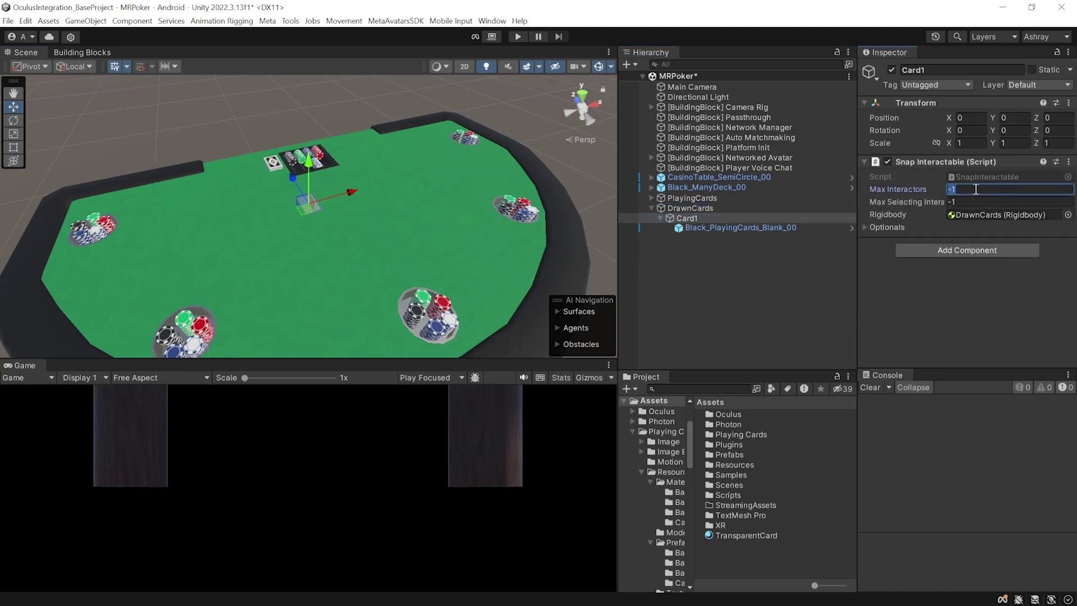
pyautogui.click(981, 202)
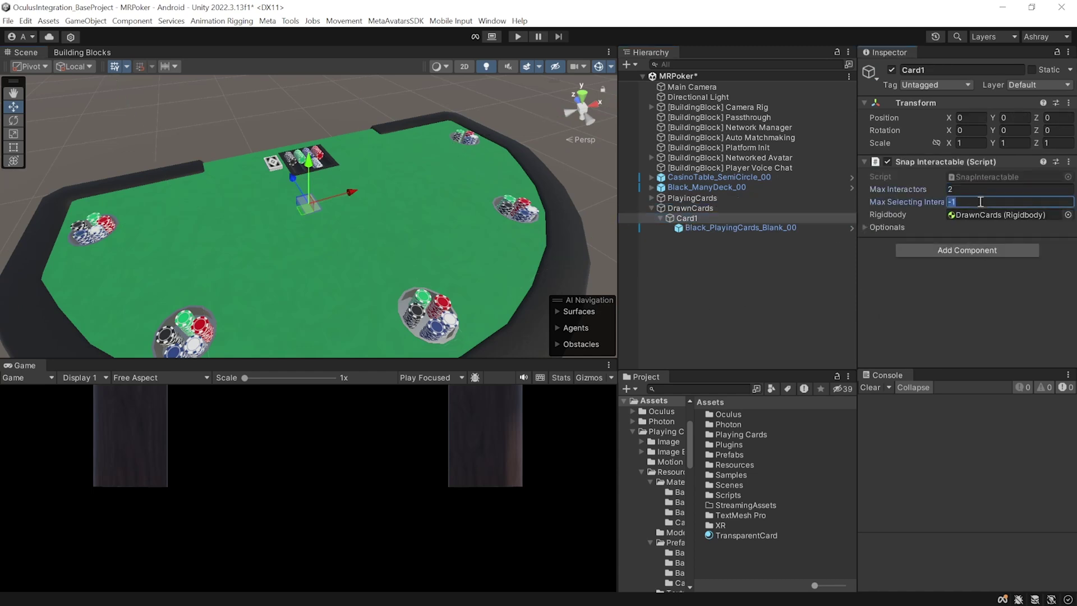
pyautogui.click(980, 215)
# Duplicate Card1 four times as Card2 to Card5 and space the cards in a row along X, with Card5 at 0.14
pyautogui.click(685, 219)
pyautogui.hotkey('ctrl', 'd')
pyautogui.hotkey('ctrl', 'd')
pyautogui.hotkey('ctrl', 'd')
pyautogui.hotkey('ctrl', 'd')
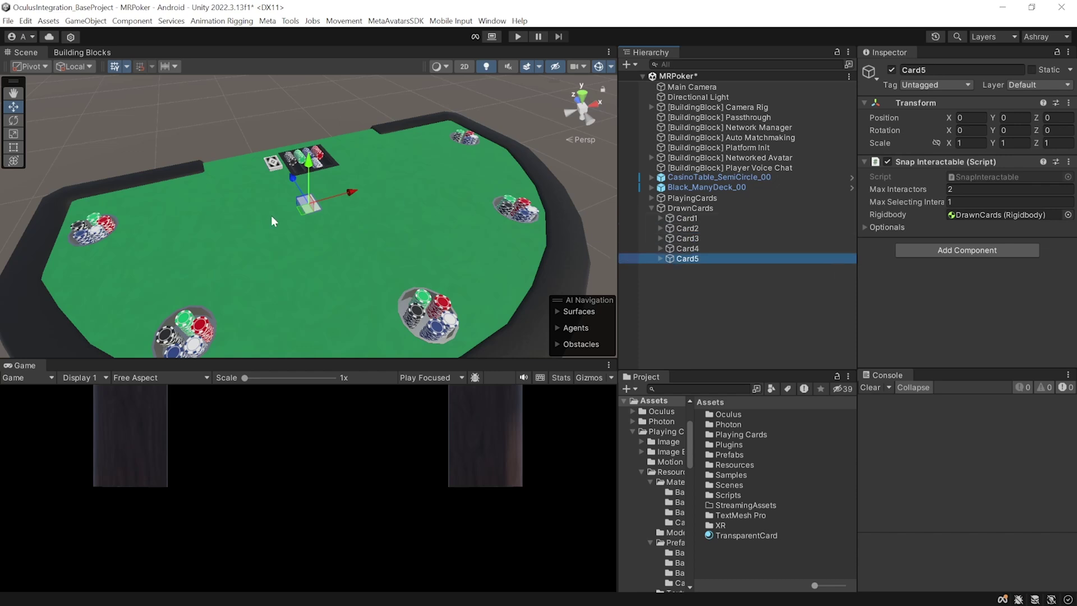
pyautogui.click(686, 217)
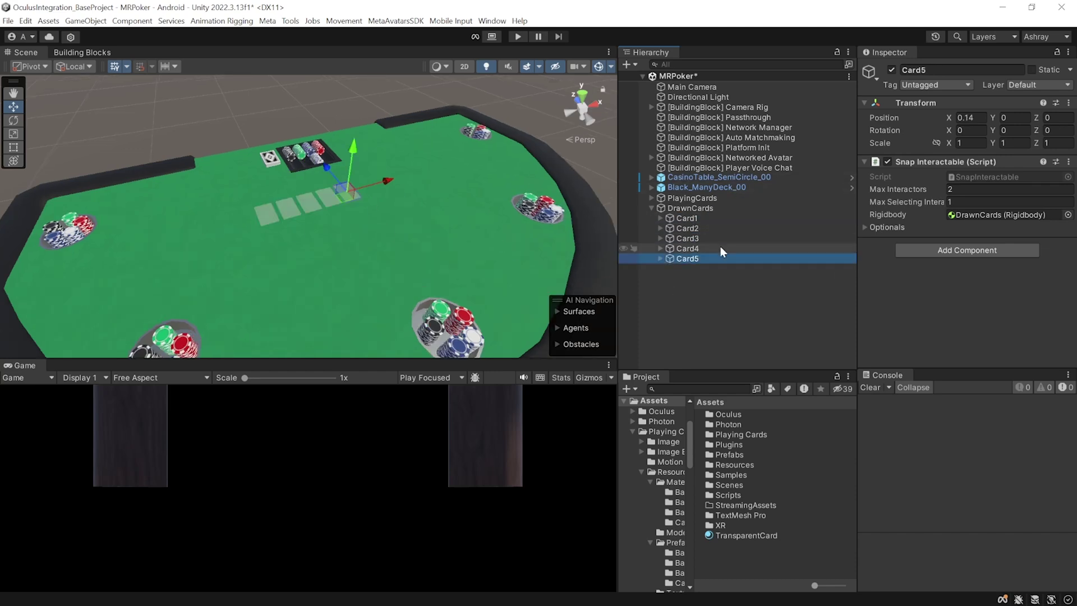
# Resize the DrawnCards Box Collider to enclose all five cards, about 0.38 by 0.04 by 0.13
pyautogui.click(703, 208)
pyautogui.scroll(-4, 947, 211)
pyautogui.click(954, 250)
pyautogui.scroll(-5, 268, 245)
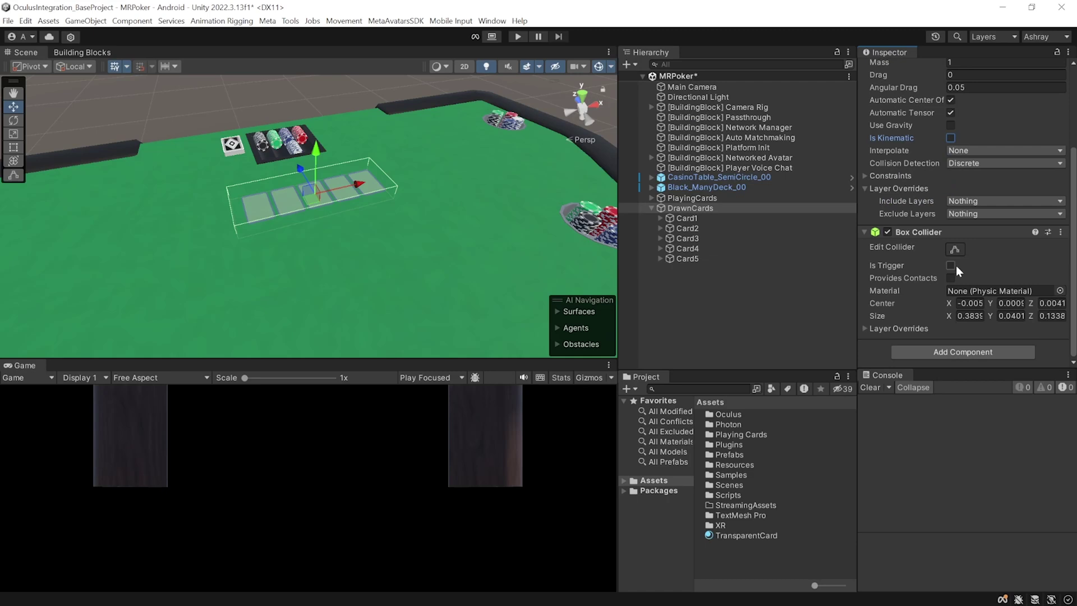
# Enable Is Trigger on the DrawnCards Box Collider and Is Kinematic on its Rigidbody, and play-test the scene
pyautogui.click(951, 265)
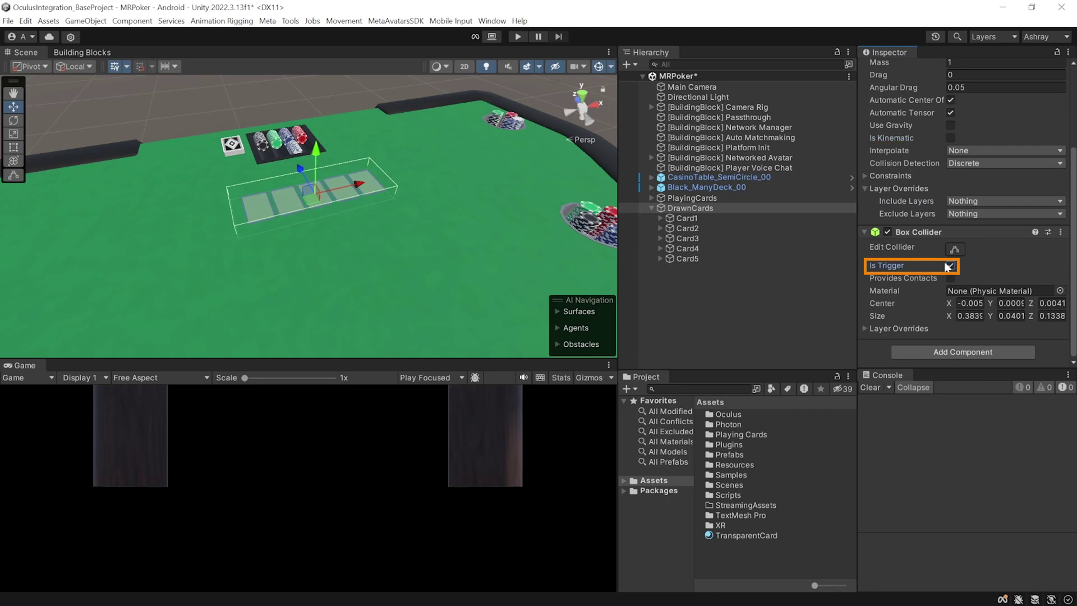
pyautogui.scroll(2, 1008, 275)
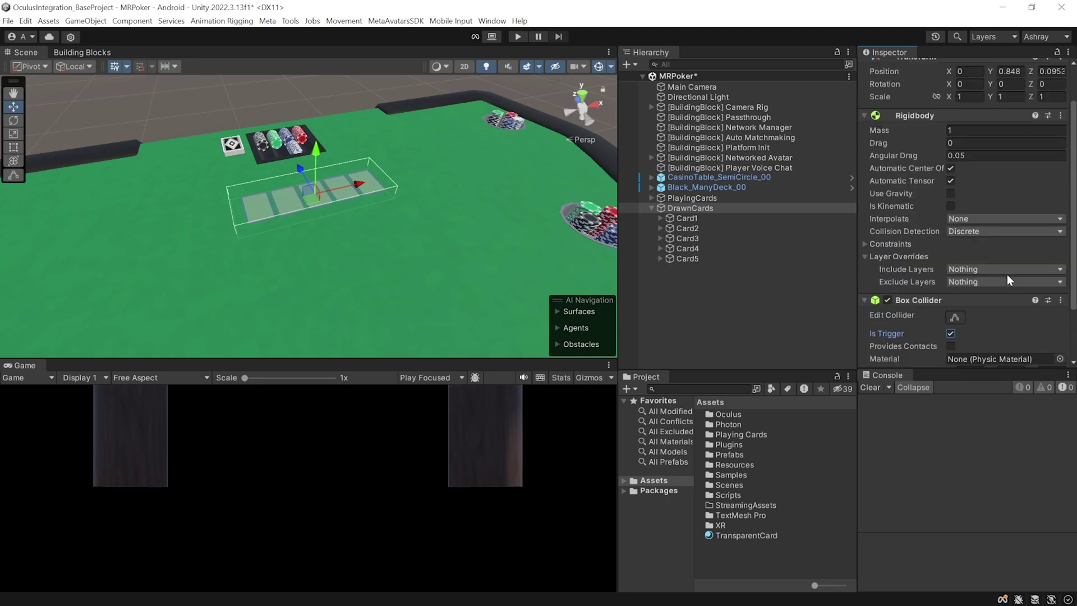
pyautogui.click(950, 206)
pyautogui.click(525, 37)
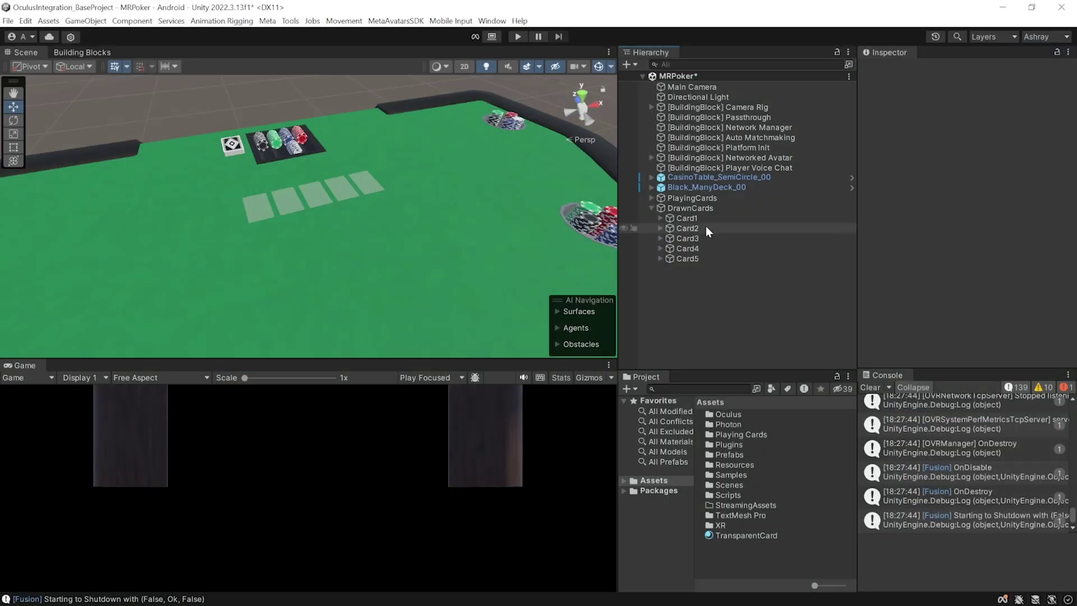
# Duplicate DrawnCards as ShownCards and move the copy in front of the original row, to a Z position of about -0.023
pyautogui.click(695, 208)
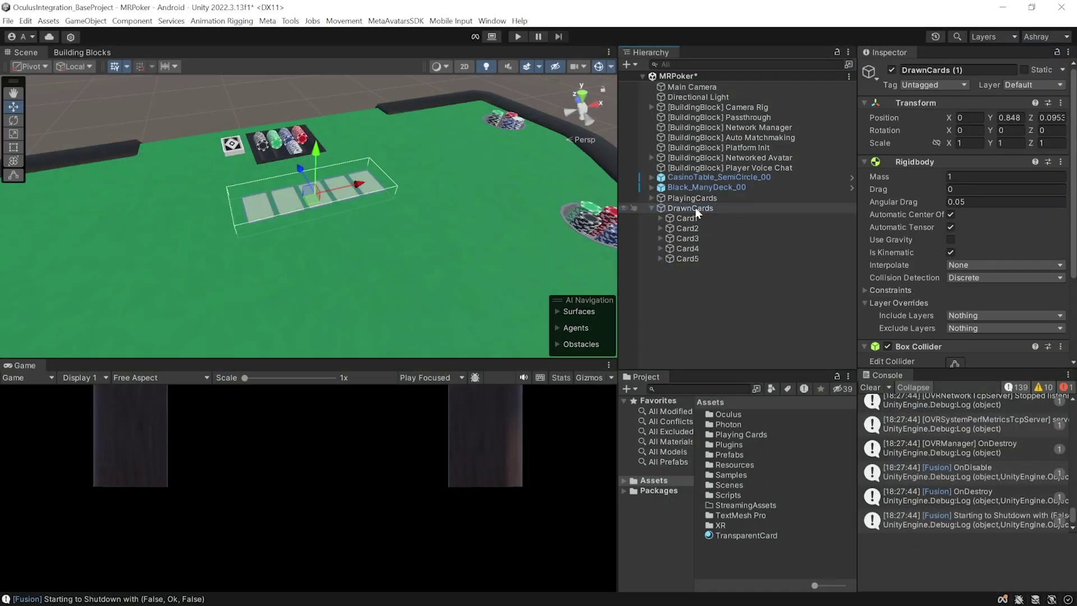
pyautogui.hotkey('ctrl', 'd')
pyautogui.click(720, 268)
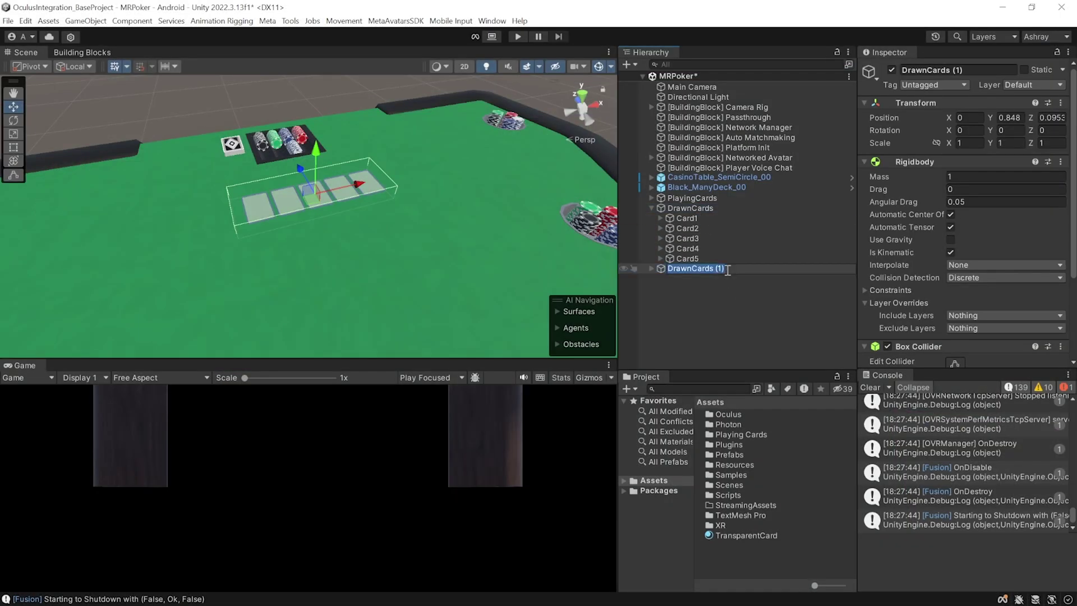
pyautogui.press('Return')
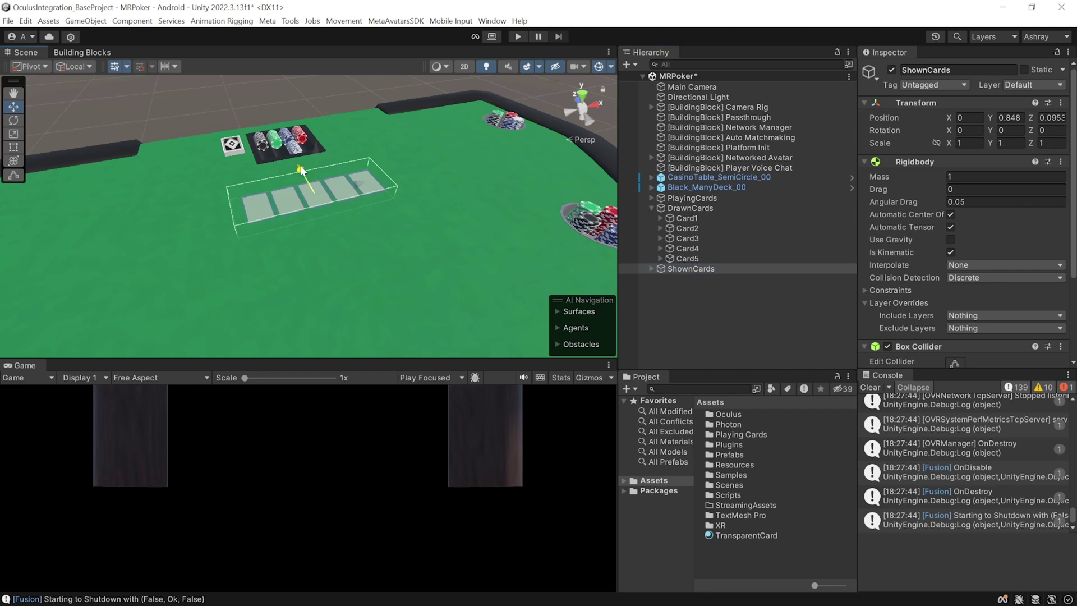
pyautogui.moveTo(301, 166); pyautogui.dragTo(315, 196)
pyautogui.click(651, 269)
# Set the Z rotation of the DrawnCards object to 180 so its snap positions face down
pyautogui.click(692, 208)
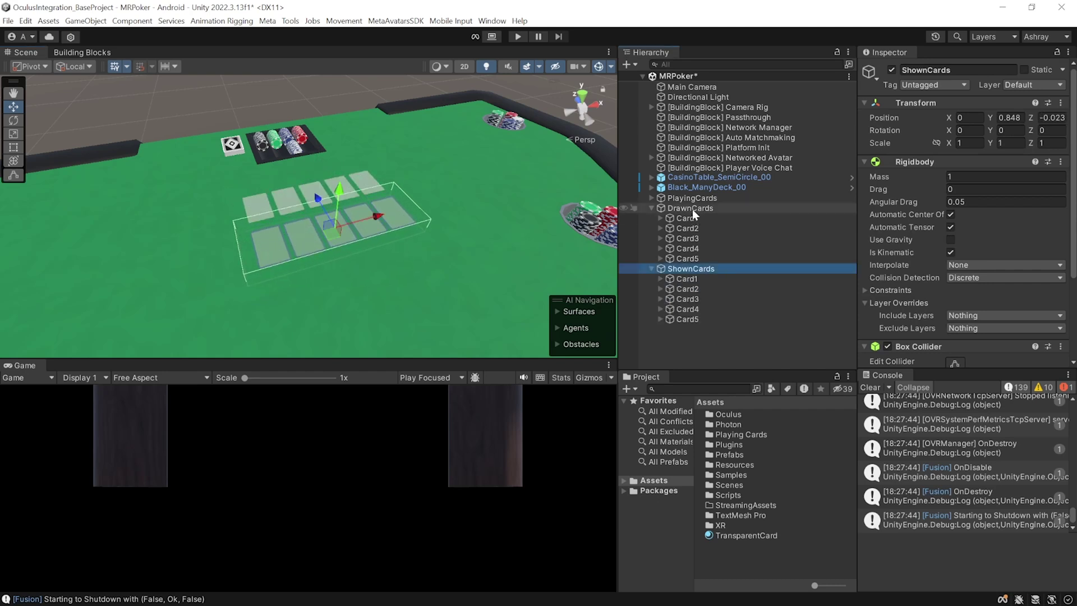
pyautogui.click(1055, 130)
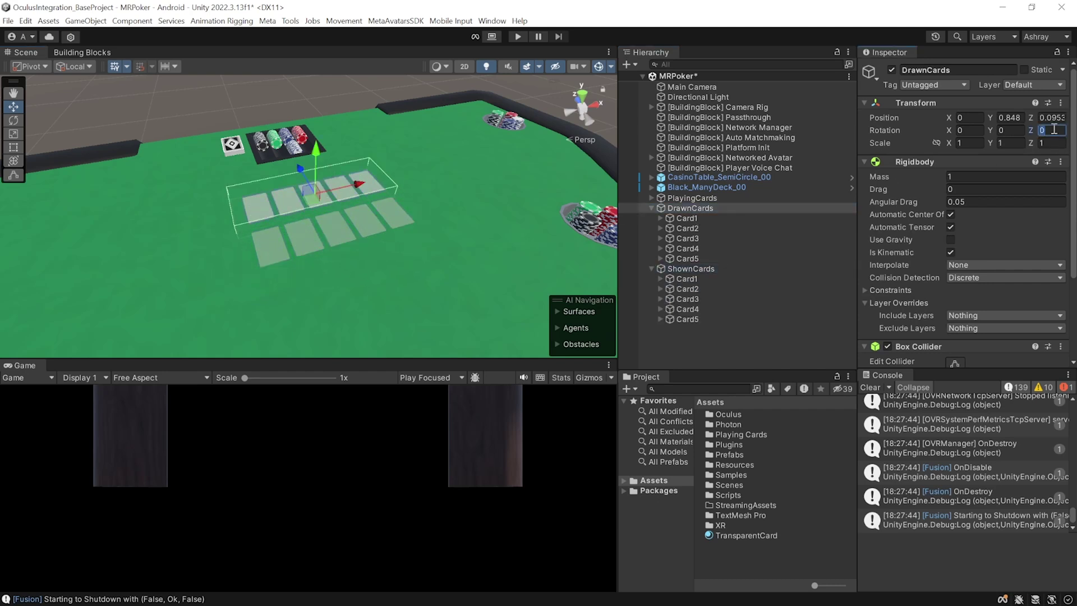
pyautogui.write('180')
pyautogui.click(729, 208)
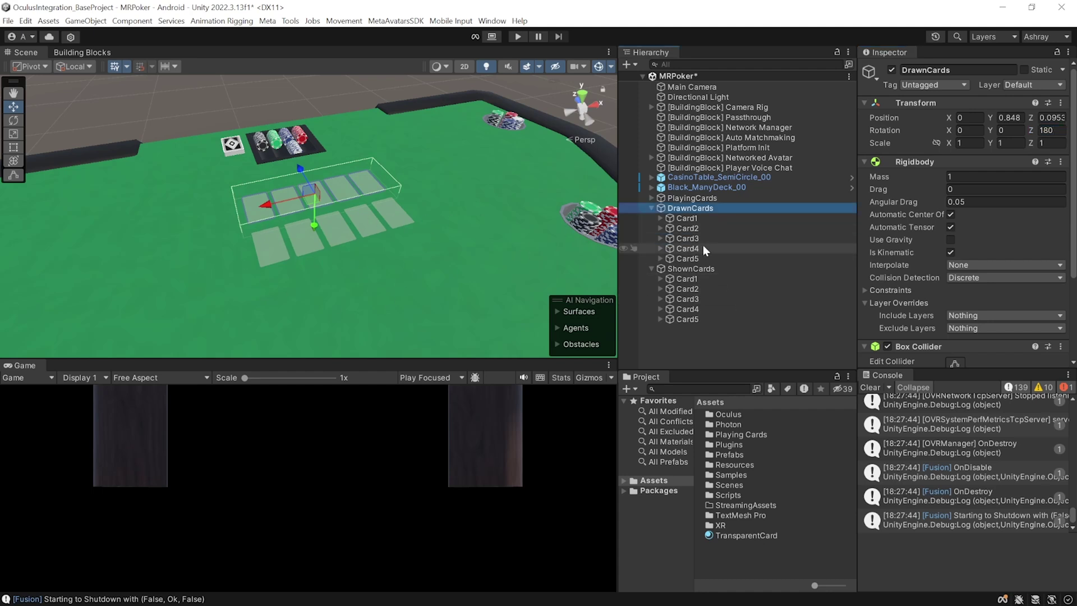
# Set the Z rotation of the blank card under DrawnCards' Card1 to 180
pyautogui.click(661, 219)
pyautogui.click(660, 218)
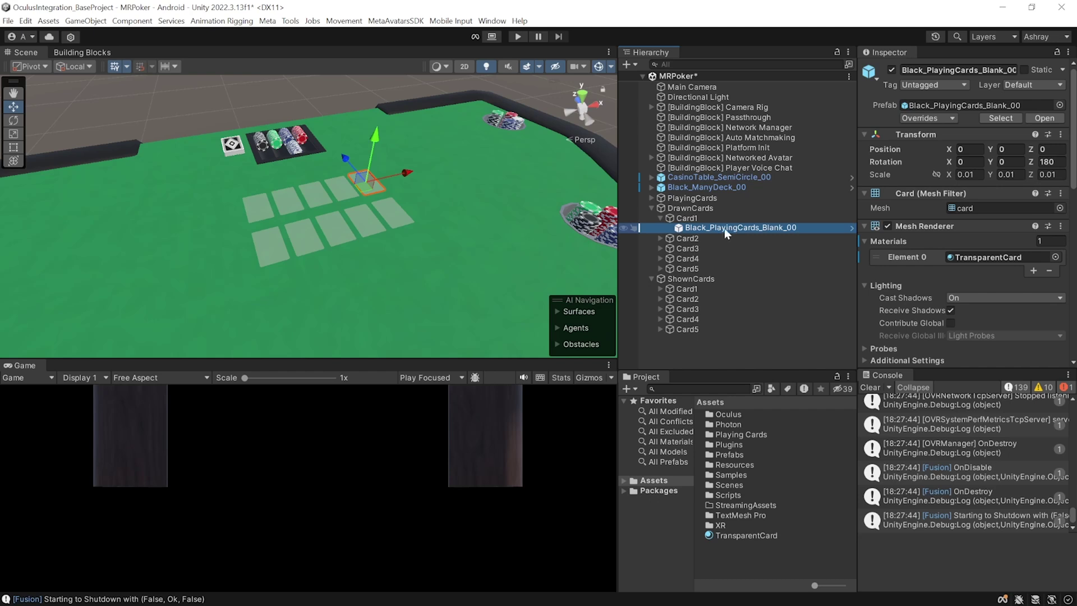
pyautogui.moveTo(369, 136); pyautogui.dragTo(372, 135)
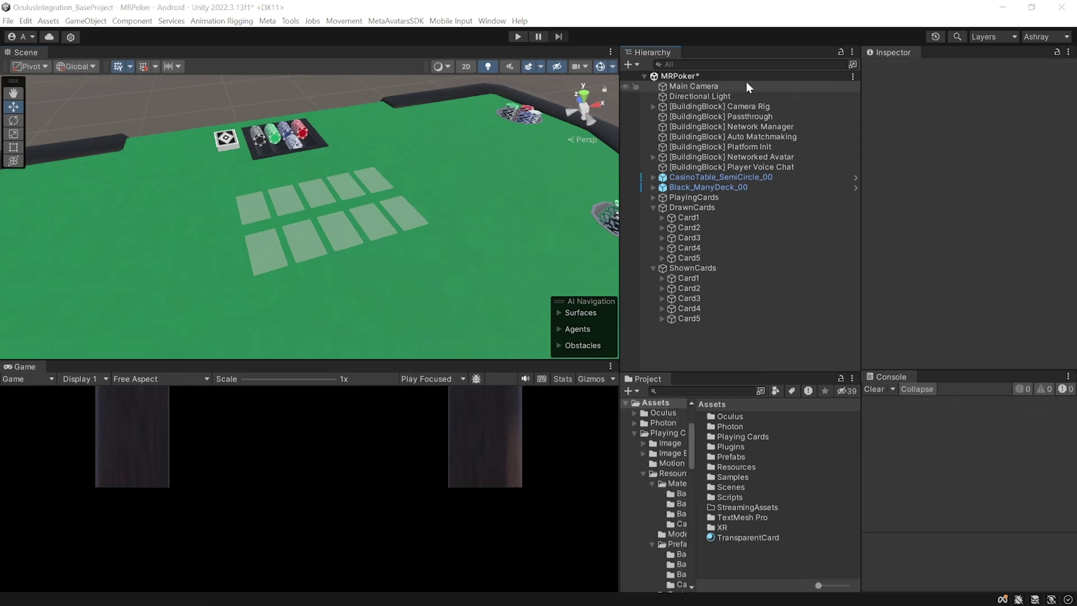
# Create an empty child named SnapInteractableEnclosure under LeftHandAnchor in the Camera Rig's TrackingSpace
pyautogui.click(653, 106)
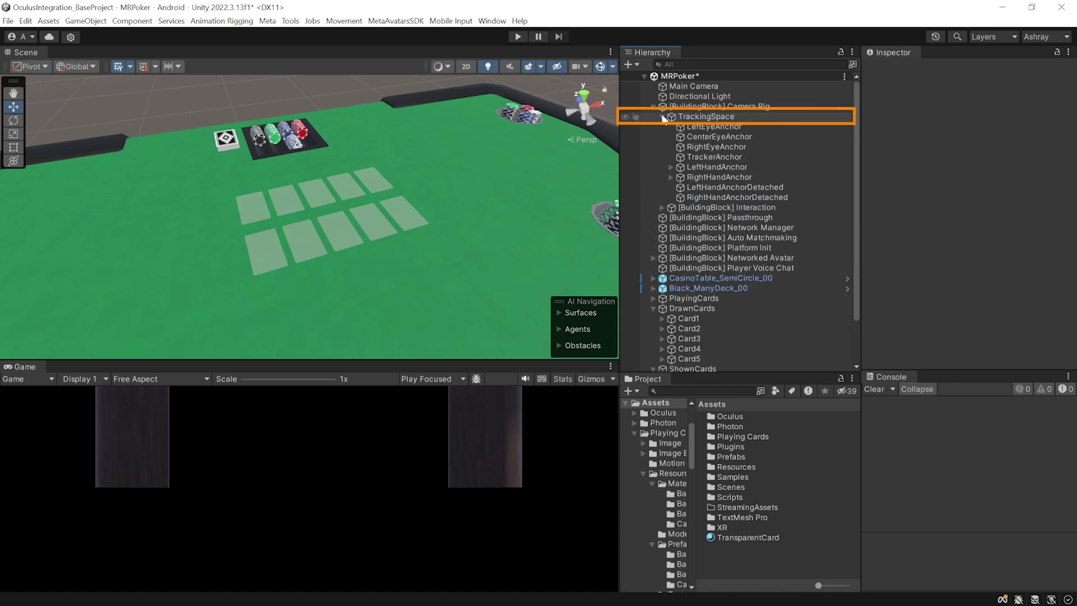
pyautogui.click(671, 167)
pyautogui.rightClick(708, 168)
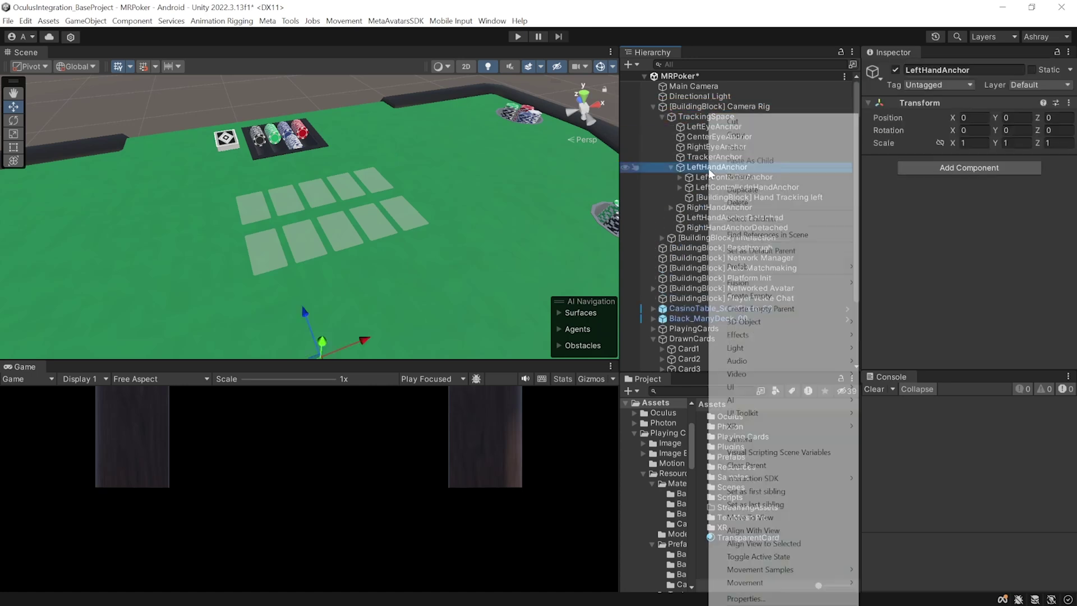
pyautogui.click(766, 296)
pyautogui.press('BackSpace')
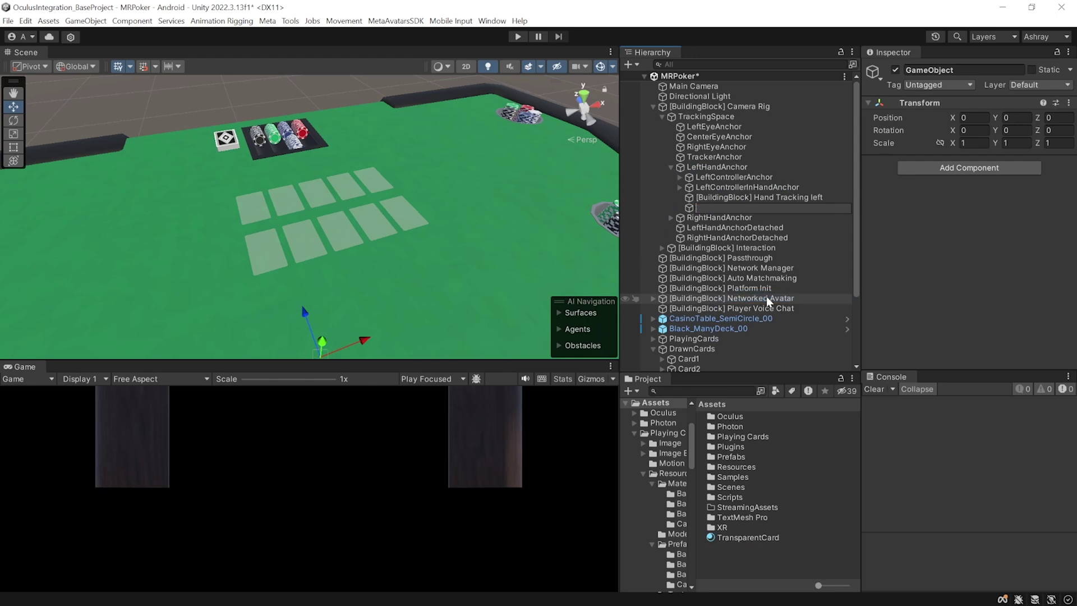
pyautogui.write('SnapInteractableEnclosure')
pyautogui.press('Return')
# Add a Rigidbody to SnapInteractableEnclosure with Use Gravity off and Is Kinematic on
pyautogui.click(968, 168)
pyautogui.write('rig')
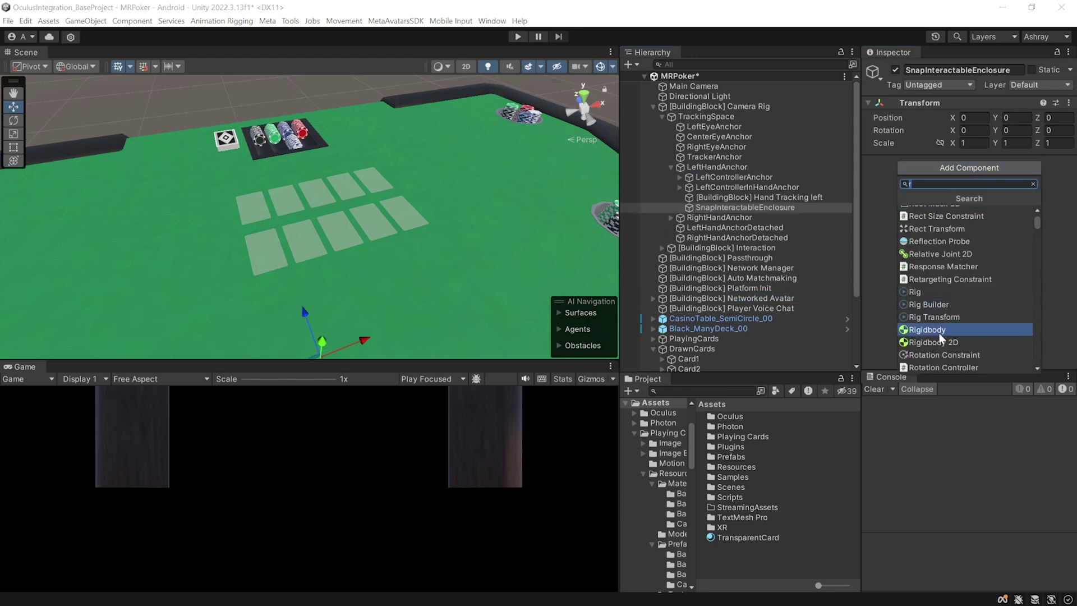
pyautogui.click(947, 330)
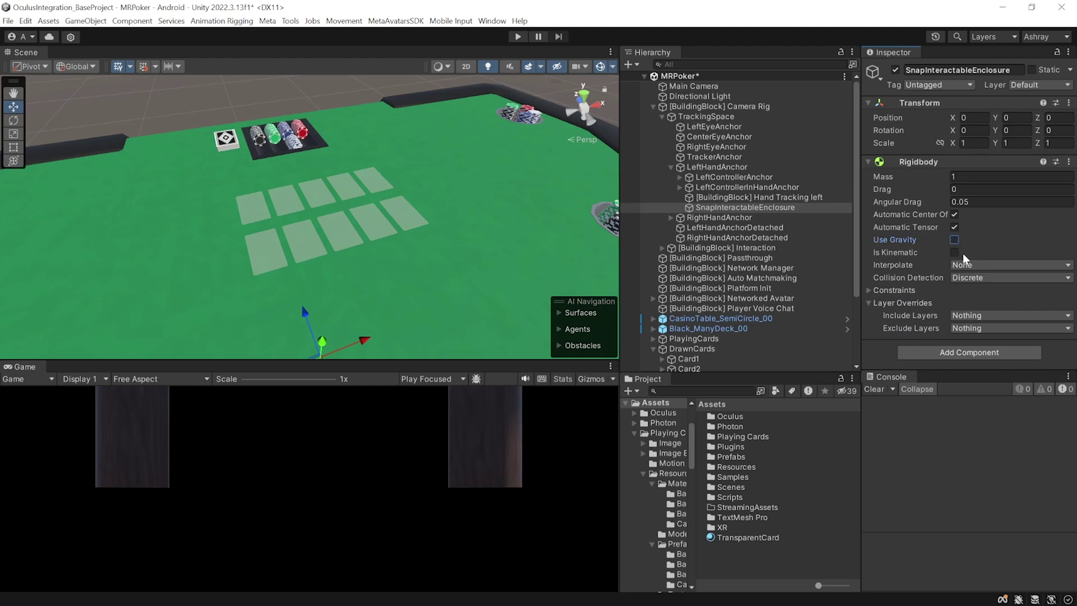
# Add a Sphere Collider to SnapInteractableEnclosure with center 0.1, 0.06, 0, radius 0.1 and Is Trigger enabled
pyautogui.click(947, 353)
pyautogui.write('r')
pyautogui.press('BackSpace')
pyautogui.write('sphere')
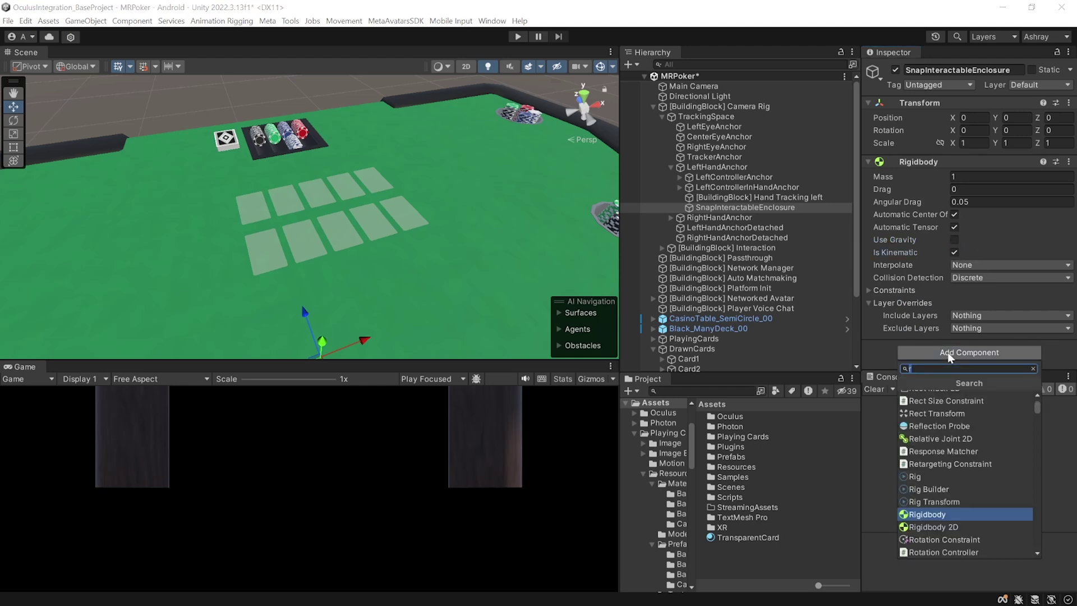
pyautogui.press('Return')
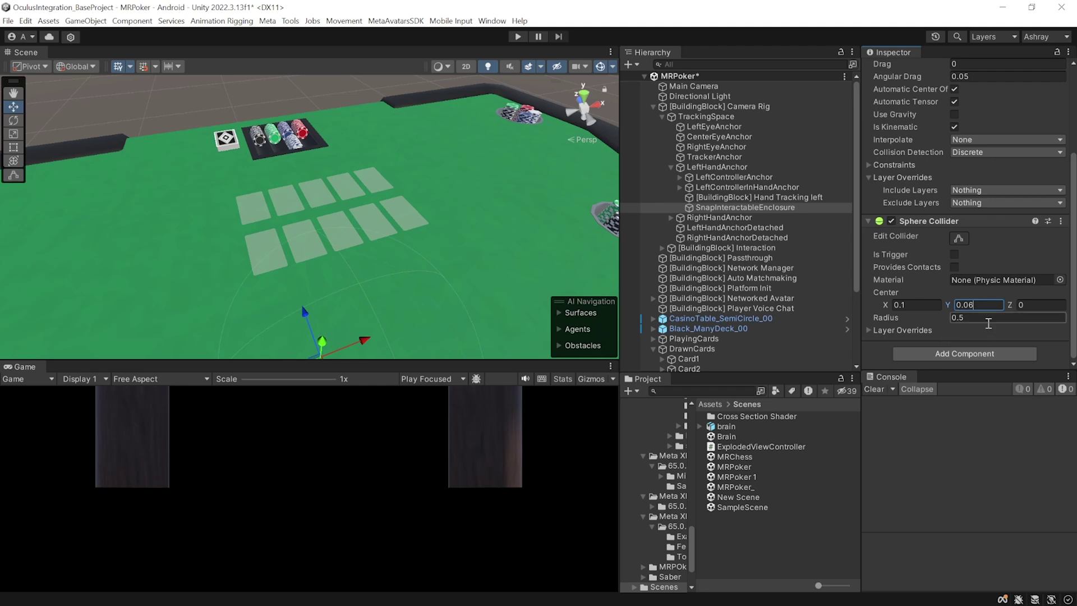
pyautogui.write('0.1')
pyautogui.press('Return')
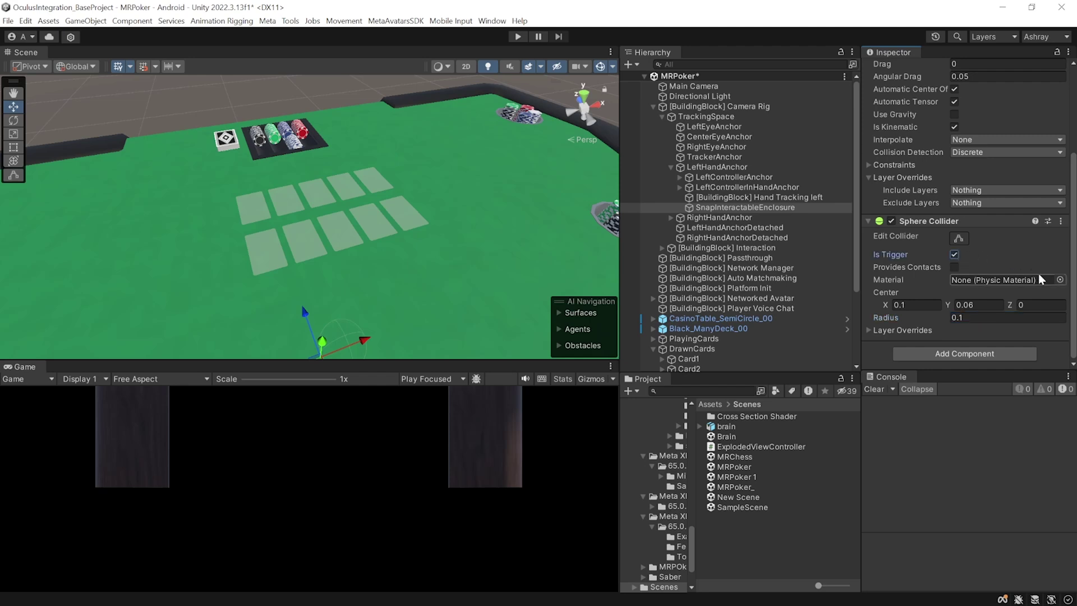
# Duplicate Card1 and Card2 of DrawnCards and place the copies under LeftHandAnchor
pyautogui.click(688, 359)
pyautogui.click(690, 359)
pyautogui.keyDown('shift'); pyautogui.click(689, 368); pyautogui.keyUp('shift')
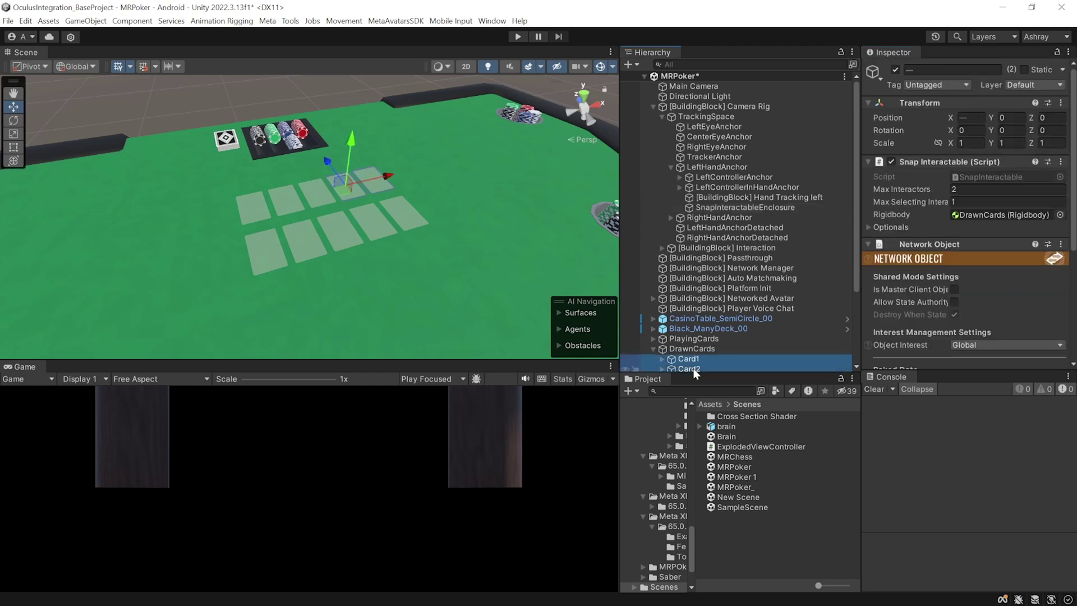
pyautogui.hotkey('ctrl', 'd')
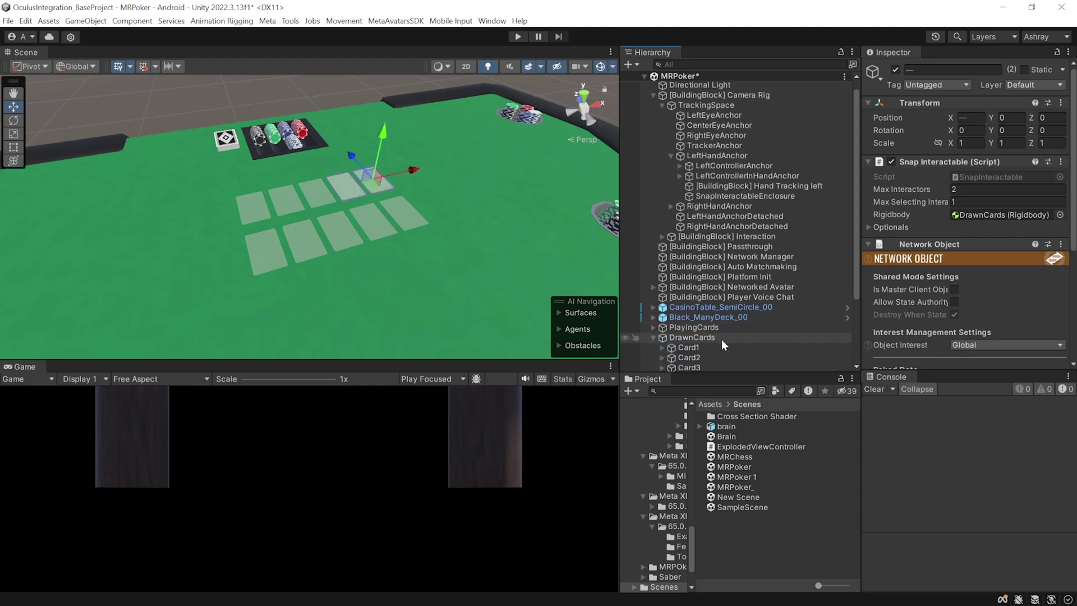
pyautogui.moveTo(717, 145); pyautogui.dragTo(717, 143)
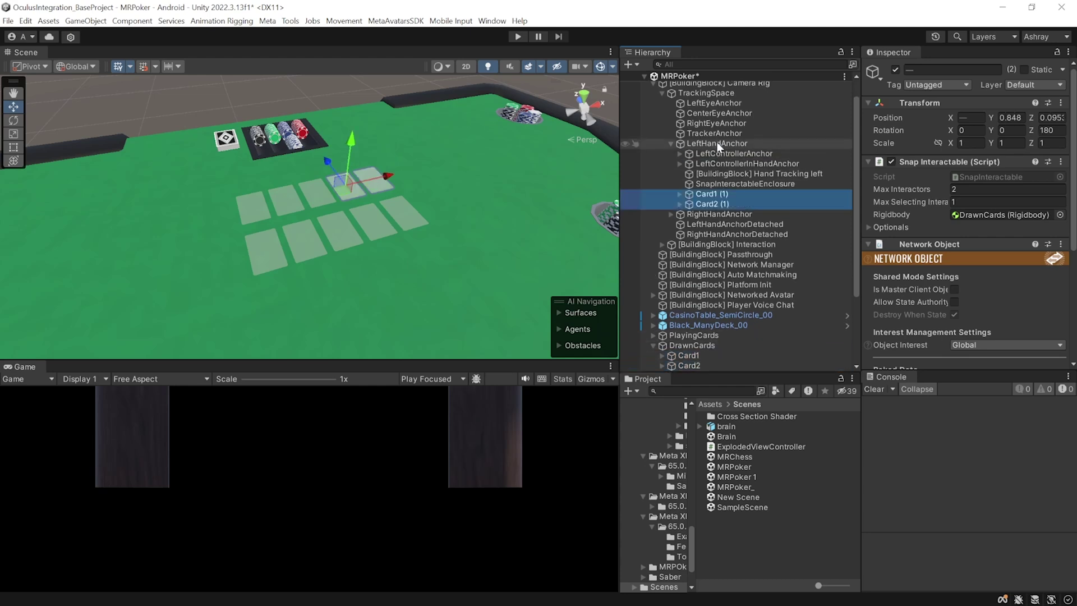
# Rename the two card copies under LeftHandAnchor as HeldCard1 and HeldCard2
pyautogui.click(715, 195)
pyautogui.click(715, 194)
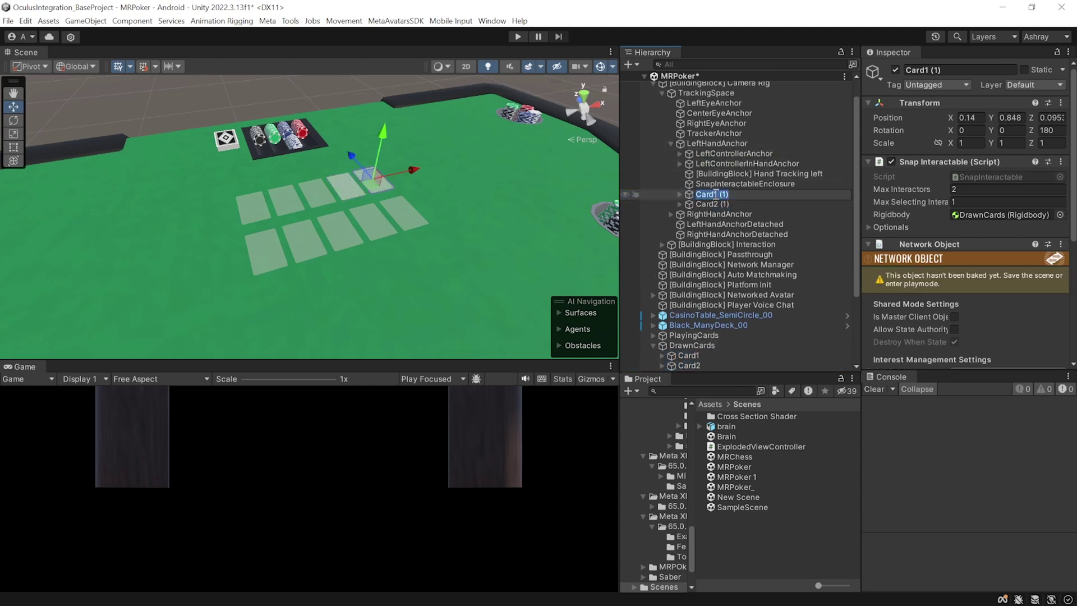
pyautogui.write('HeldCard1')
pyautogui.press('Return')
pyautogui.click(712, 204)
pyautogui.click(714, 204)
pyautogui.write('HeldCard2')
pyautogui.press('Return')
# Assign SnapInteractableEnclosure as the Rigidbody of the Snap Interactable on both HeldCard1 and HeldCard2
pyautogui.keyDown('ctrl'); pyautogui.click(726, 195); pyautogui.keyUp('ctrl')
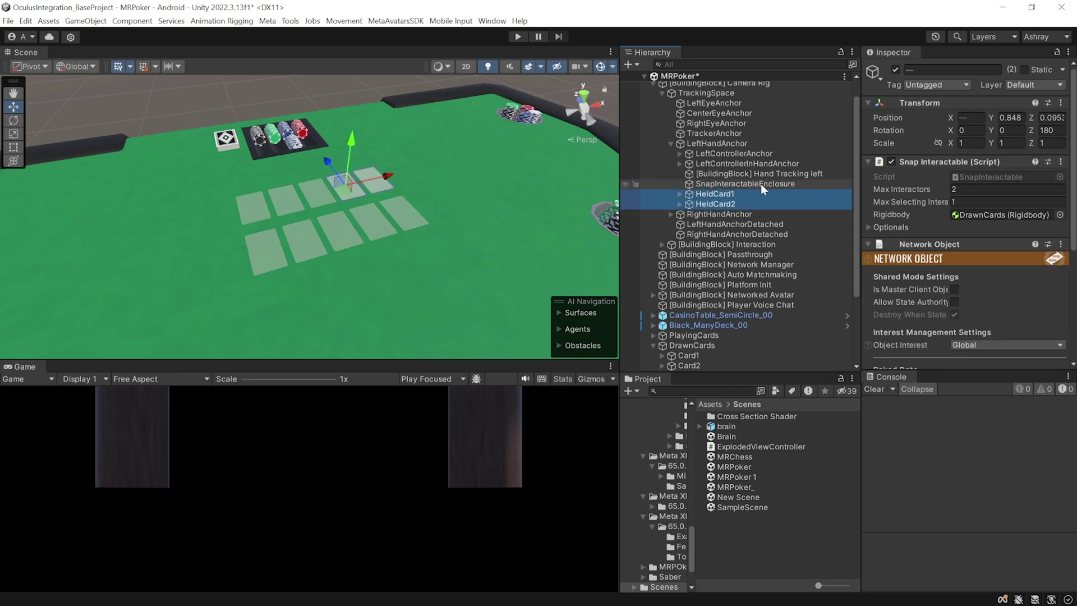
pyautogui.moveTo(761, 185); pyautogui.dragTo(998, 212)
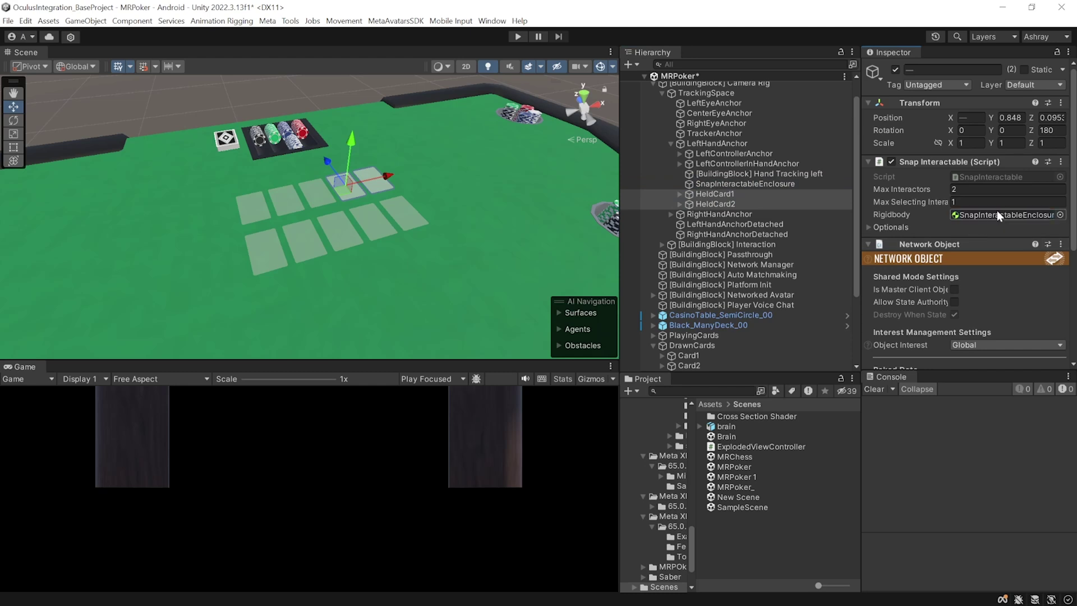
# Set HeldCard1's position to 0.12, 0.07, 0.03 and rotation to 17, 224, -71, and select HeldCard2
pyautogui.click(716, 194)
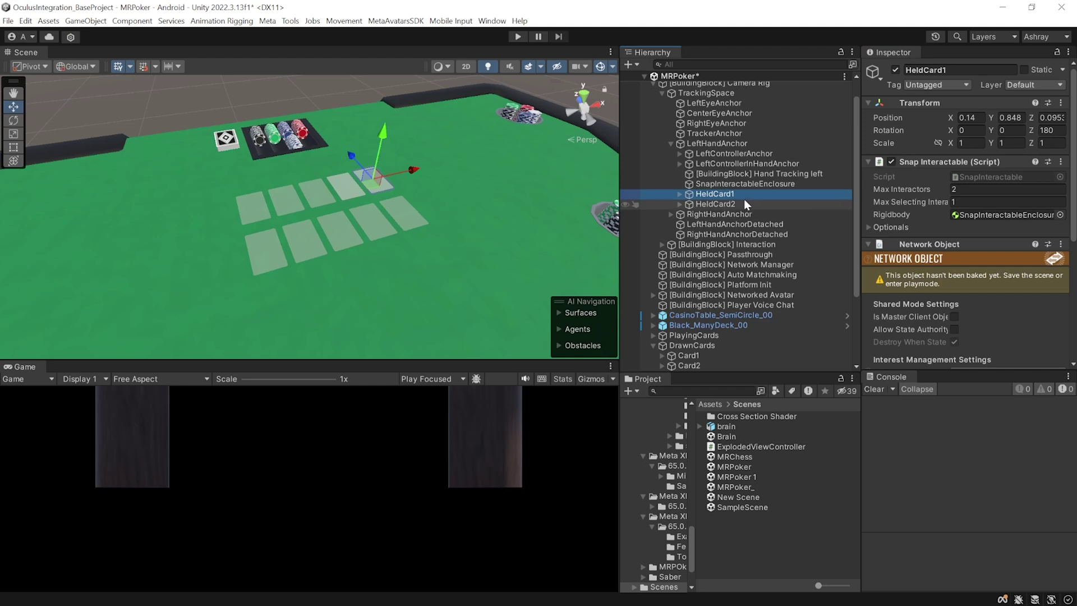
pyautogui.scroll(1, 744, 200)
pyautogui.hotkey('ctrl', 'z')
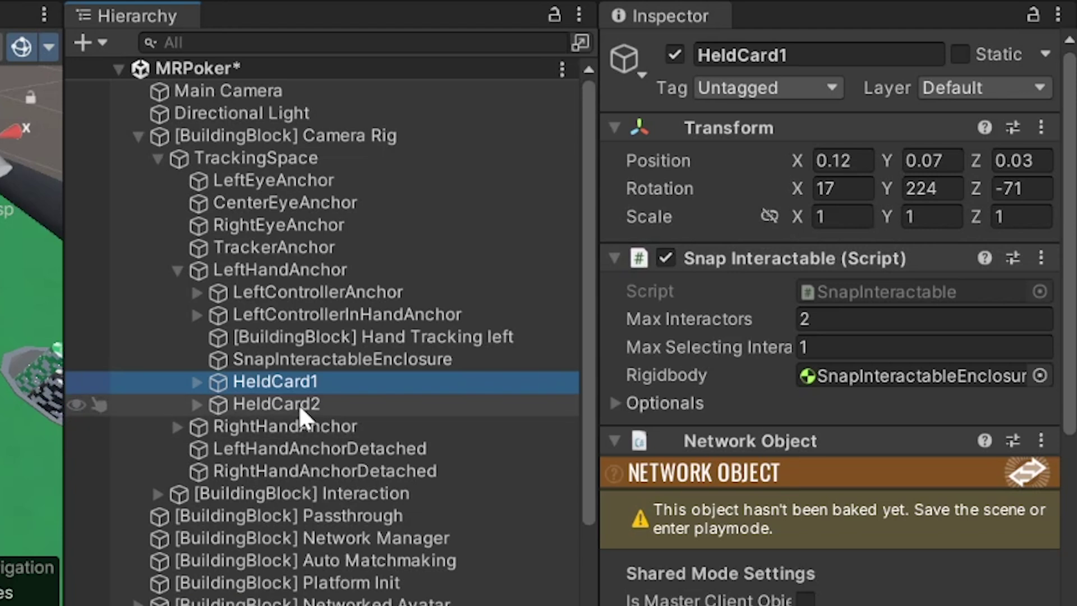
pyautogui.click(298, 404)
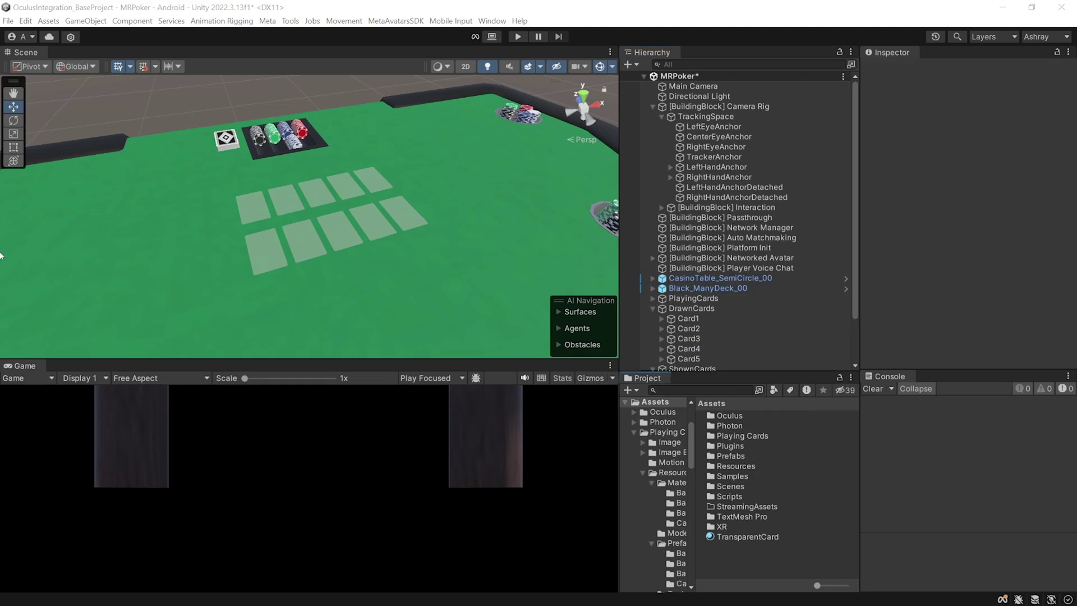
# Run the scene to test snapping the cards onto the table and the left hand
pyautogui.click(518, 37)
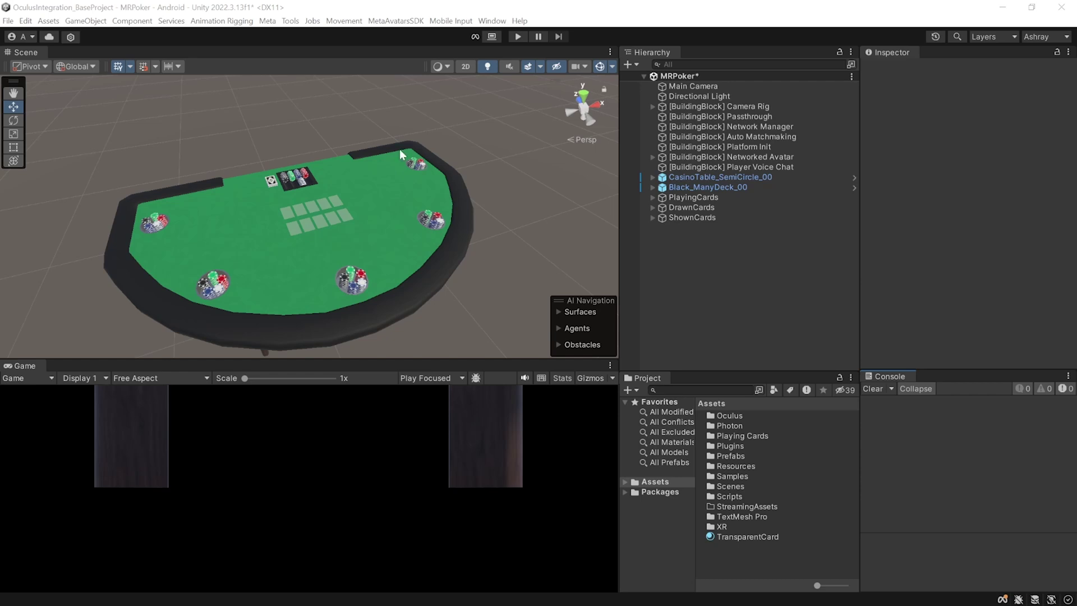
pyautogui.scroll(-2, 354, 194)
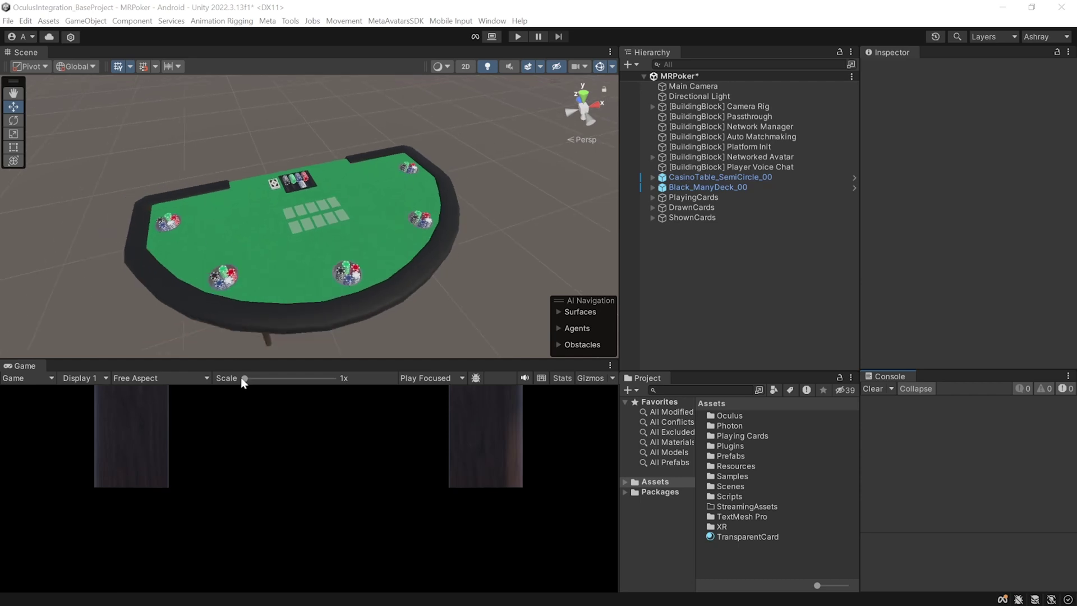
pyautogui.scroll(1, 491, 194)
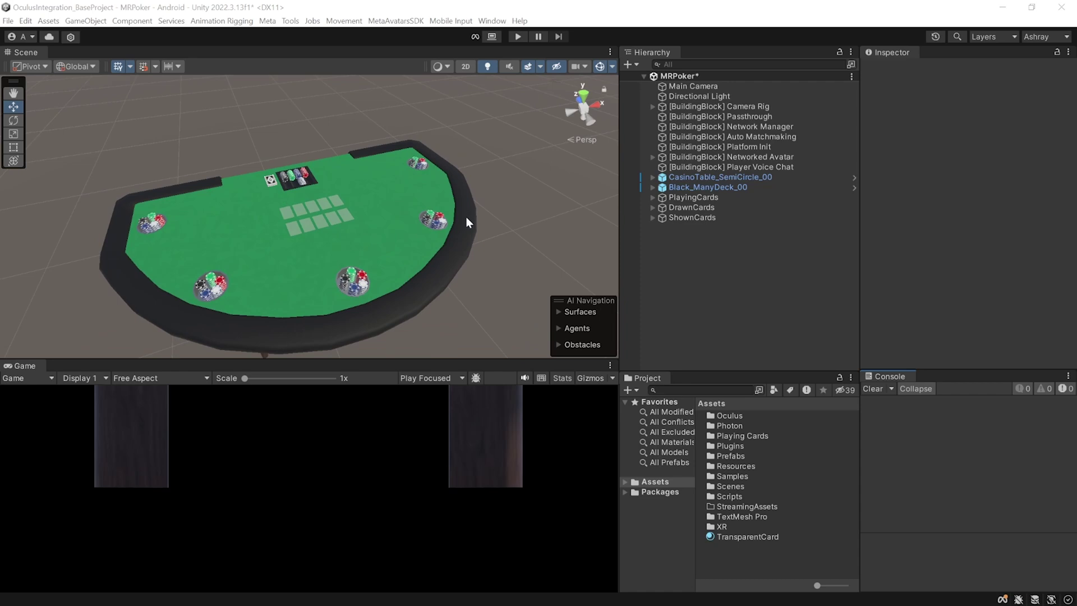
pyautogui.scroll(2, 467, 222)
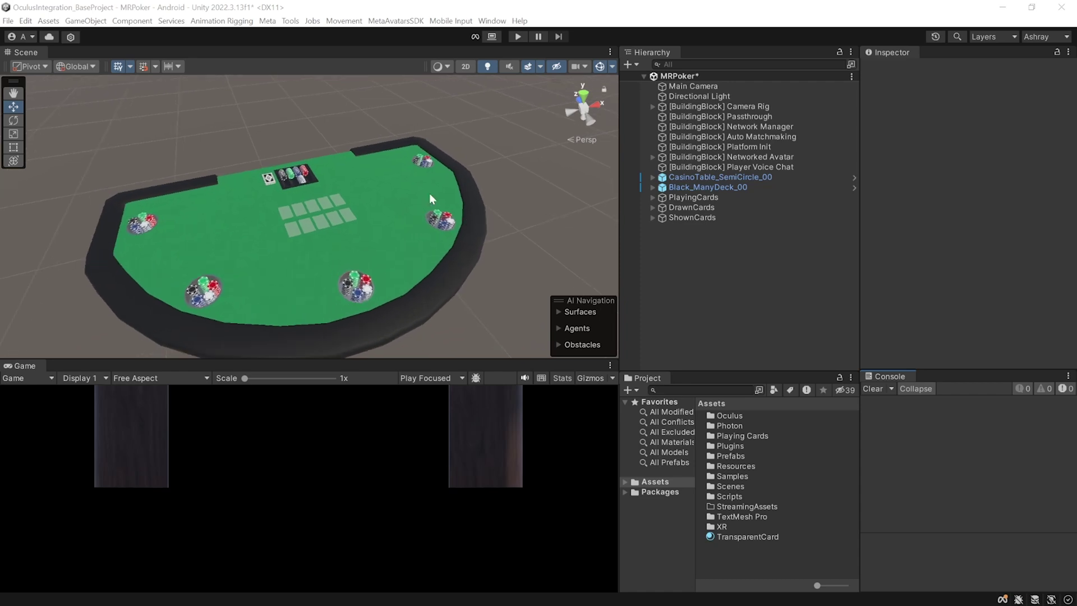
pyautogui.scroll(-3, 360, 256)
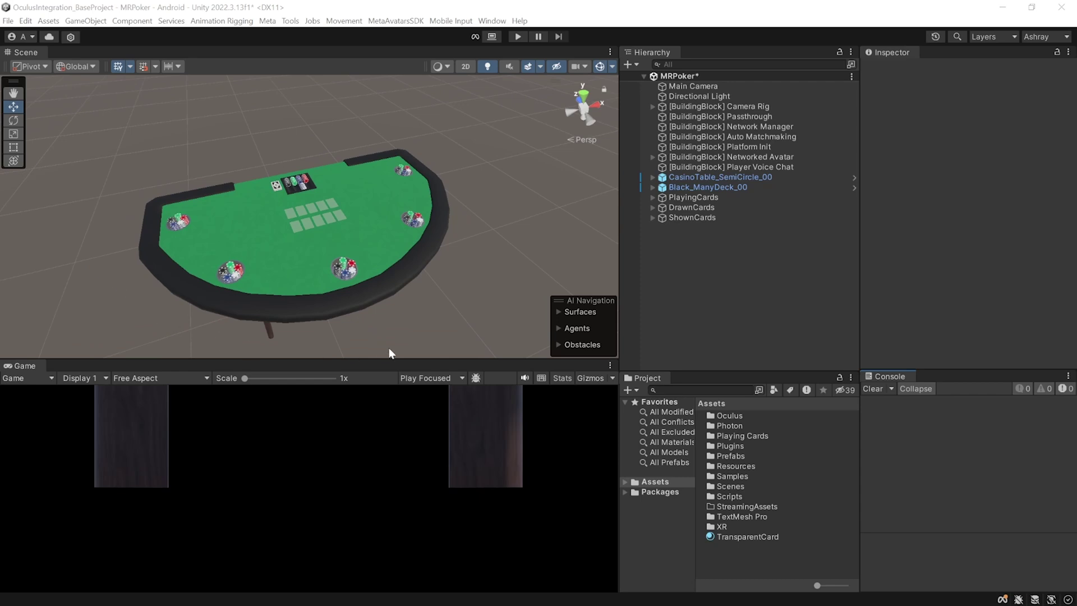
pyautogui.scroll(-2, 387, 293)
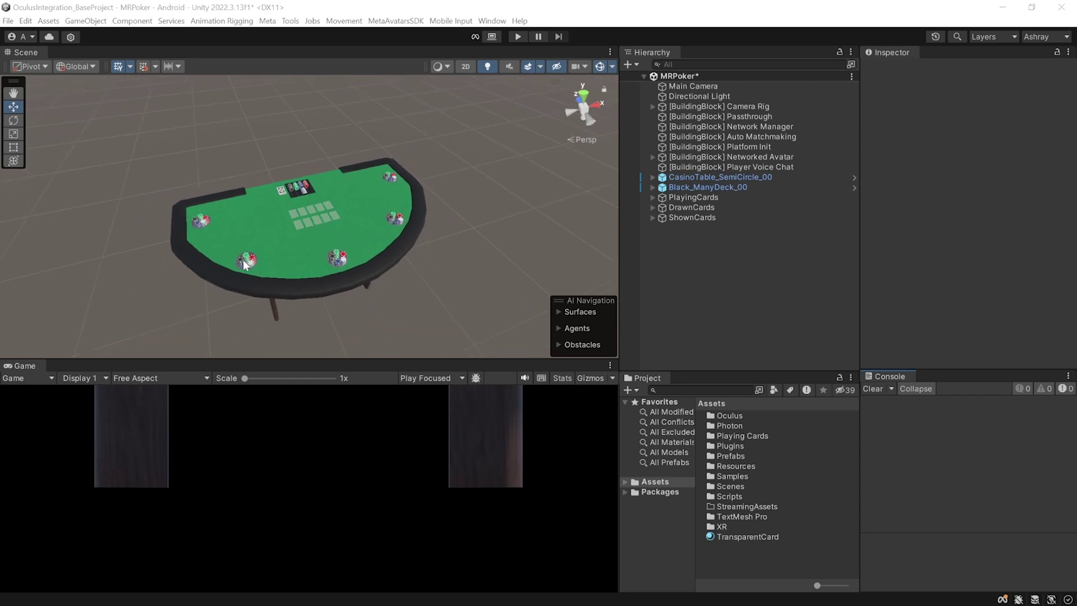
pyautogui.scroll(3, 305, 105)
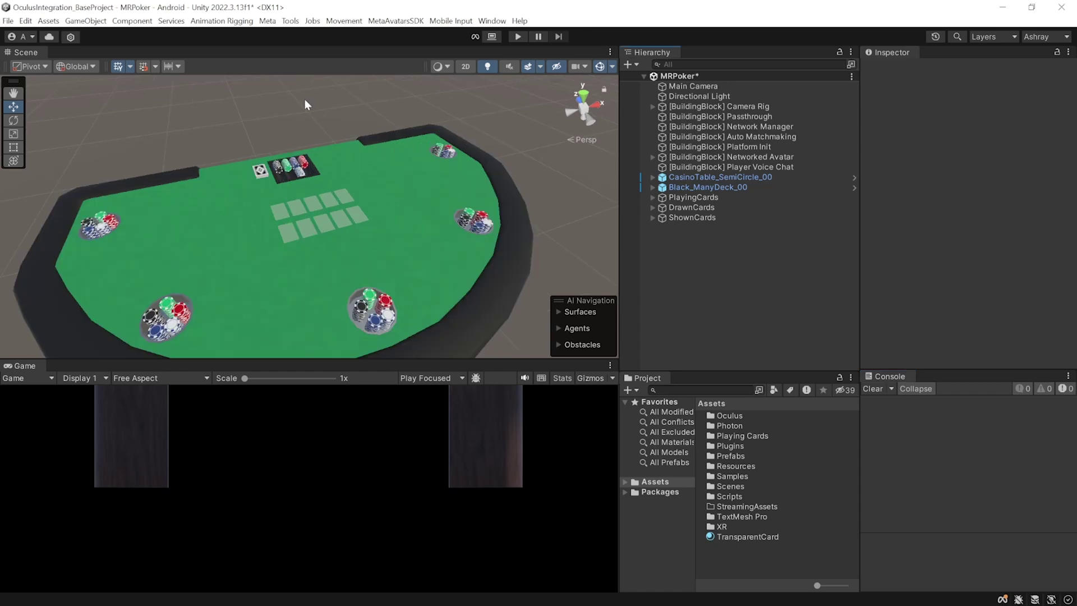
# Add the Networked Grabbable Object building block with Use Gravity off to all CasinoChip20 stacks under CasinoTable_SemiCircle_00
pyautogui.click(652, 177)
pyautogui.click(723, 188)
pyautogui.scroll(-5, 722, 291)
pyautogui.keyDown('shift'); pyautogui.click(710, 322); pyautogui.keyUp('shift')
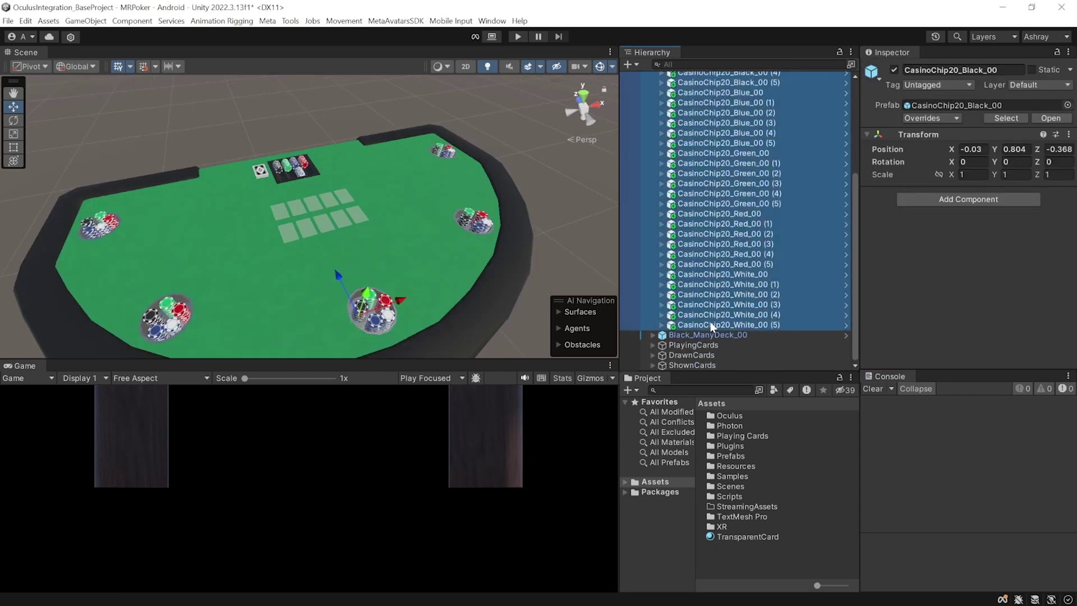
pyautogui.click(267, 21)
pyautogui.moveTo(283, 50)
pyautogui.click(398, 60)
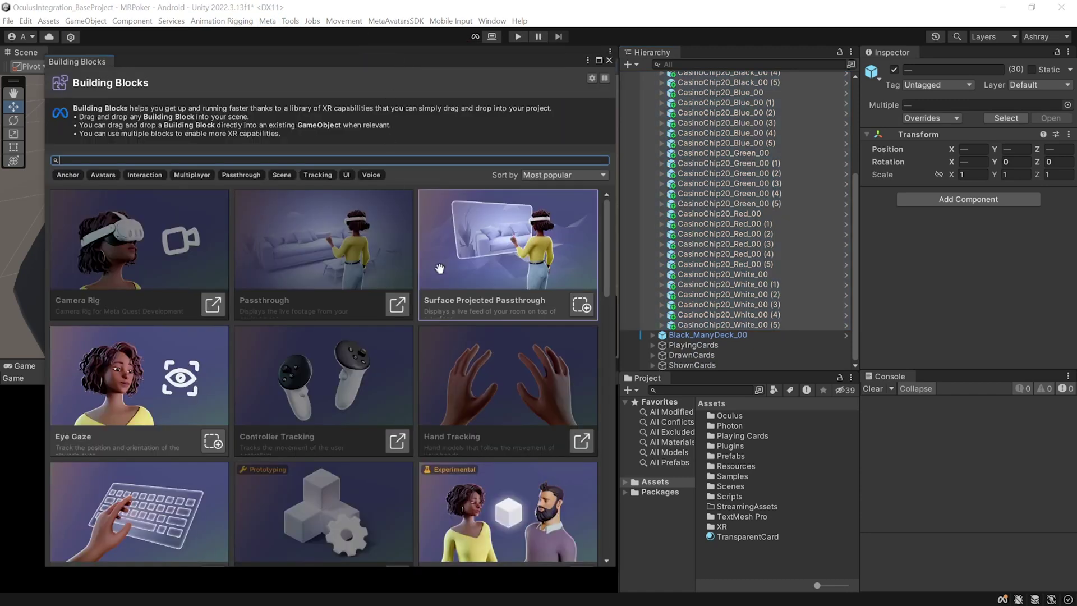
pyautogui.click(191, 175)
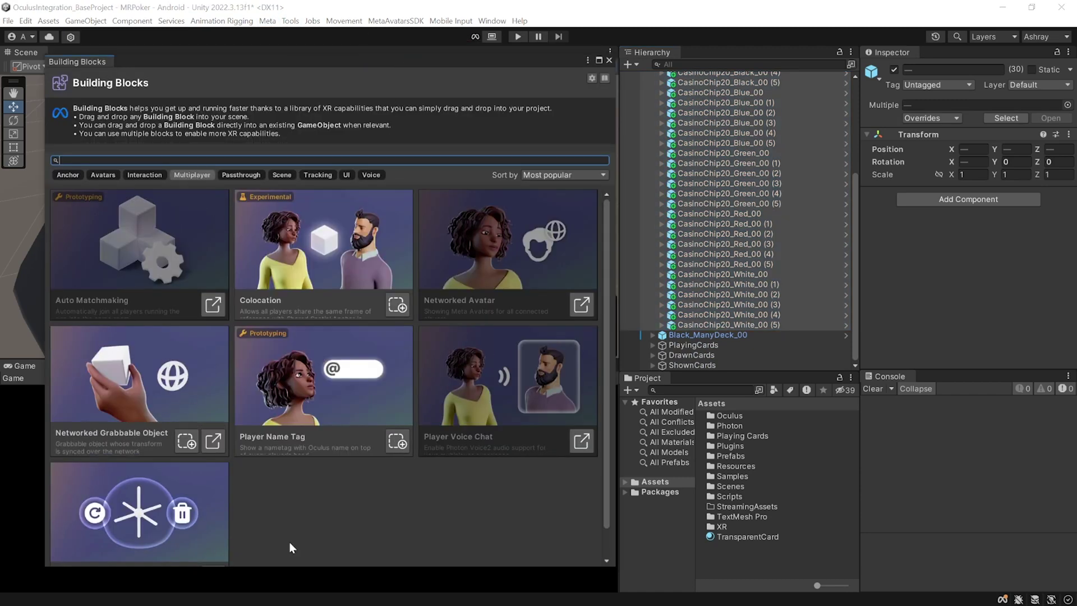
pyautogui.moveTo(135, 383); pyautogui.dragTo(721, 204)
pyautogui.click(348, 285)
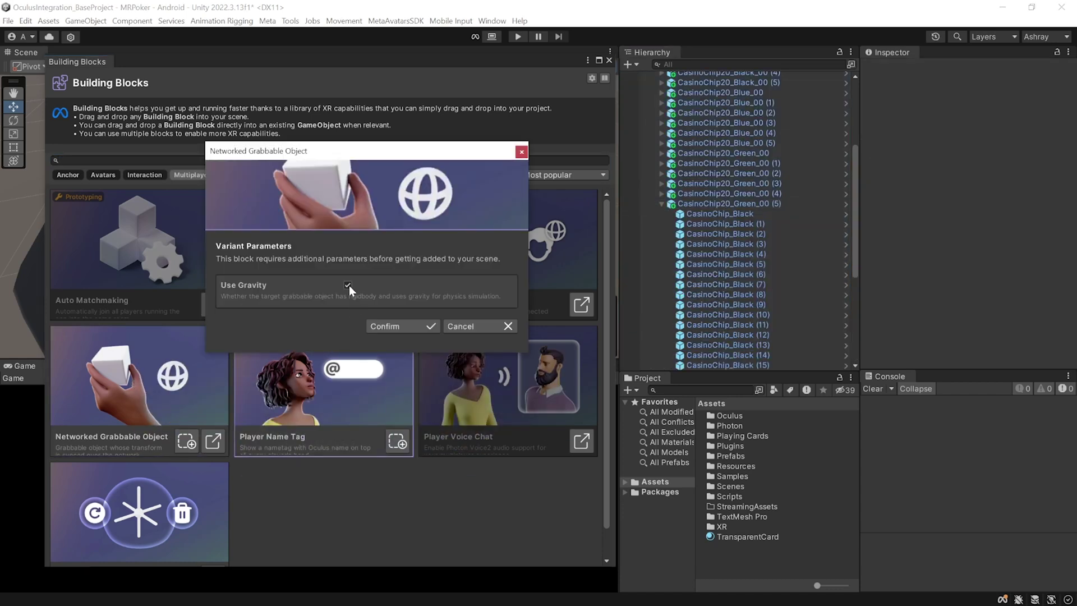
pyautogui.click(412, 326)
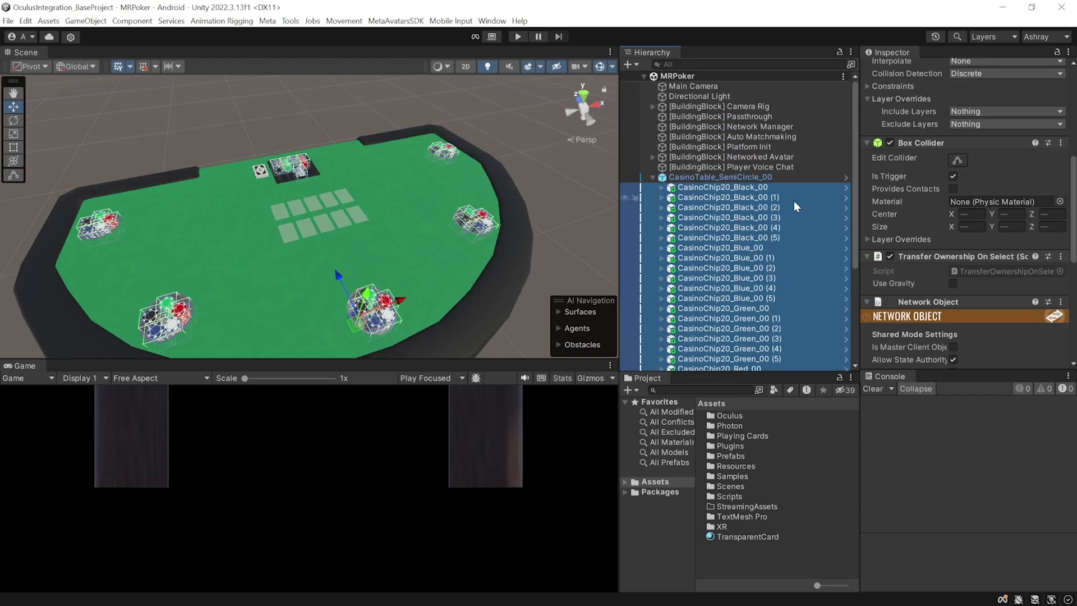
# Make Black_ManyDeck_00, PlayingCards, DrawnCards and ShownCards children of CasinoTable_SemiCircle_00
pyautogui.scroll(-7, 994, 193)
pyautogui.scroll(-1, 953, 168)
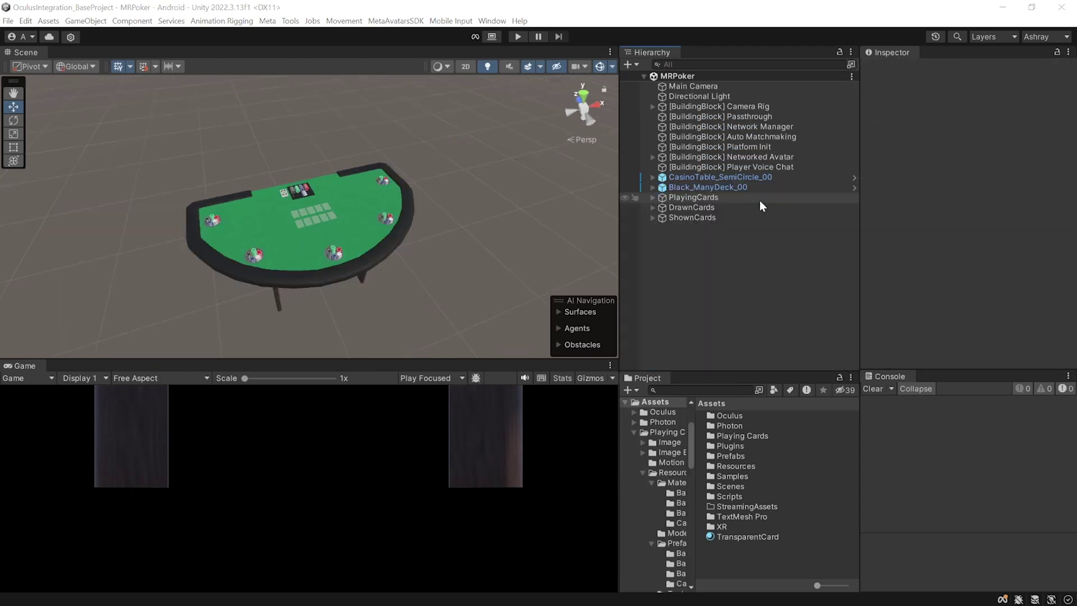
pyautogui.click(730, 187)
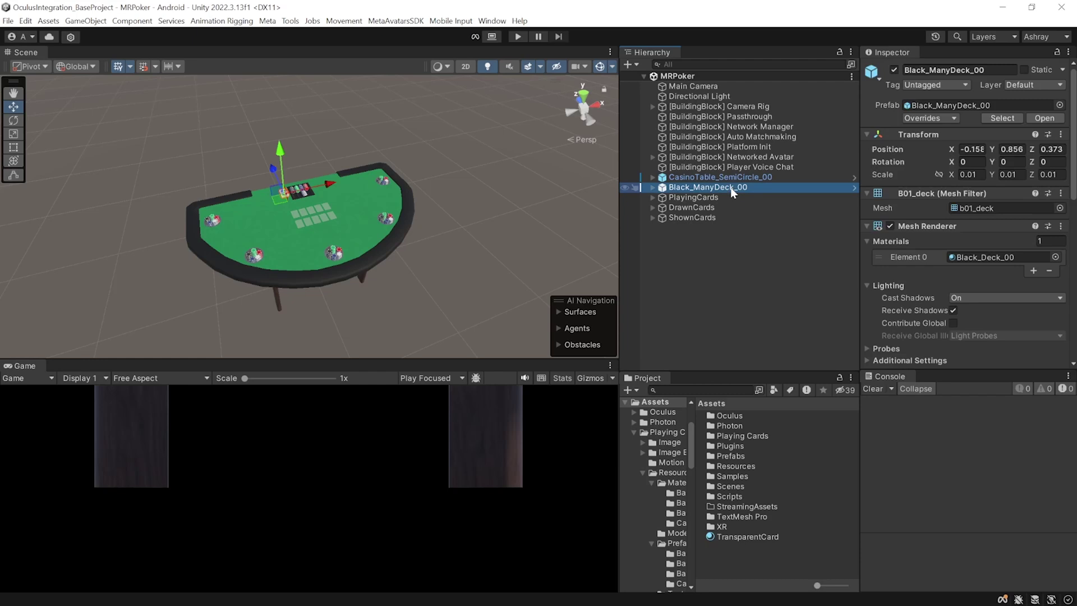
pyautogui.keyDown('shift'); pyautogui.click(695, 217); pyautogui.keyUp('shift')
pyautogui.moveTo(697, 188); pyautogui.dragTo(691, 179)
pyautogui.scroll(5, 666, 177)
pyautogui.click(653, 177)
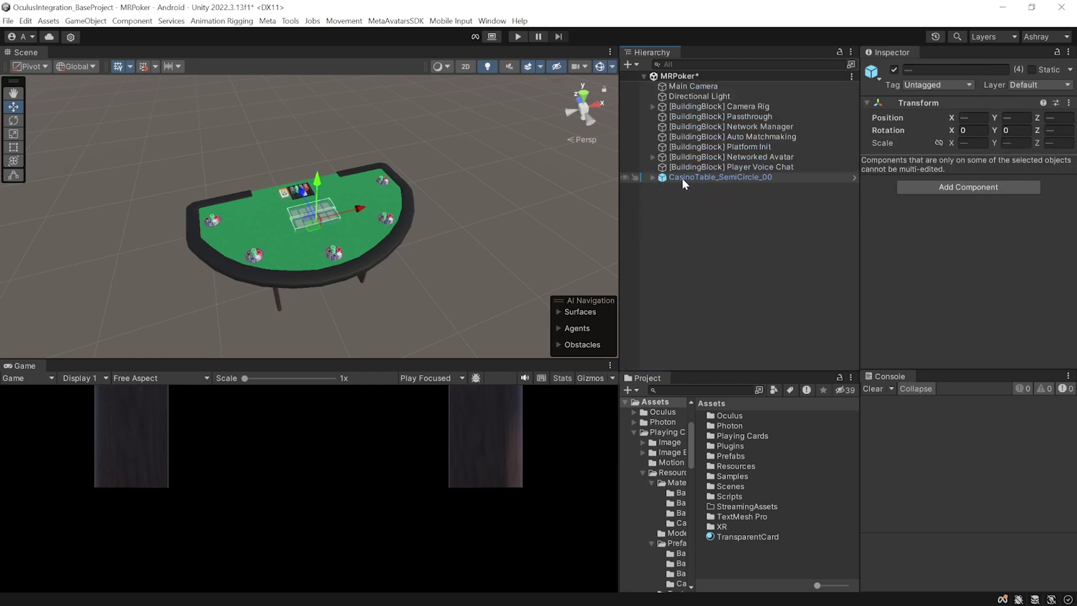
# Move CasinoTable_SemiCircle_00 to about 1.818 along Z and set its Y rotation to 180
pyautogui.click(682, 179)
pyautogui.moveTo(298, 241); pyautogui.dragTo(256, 159)
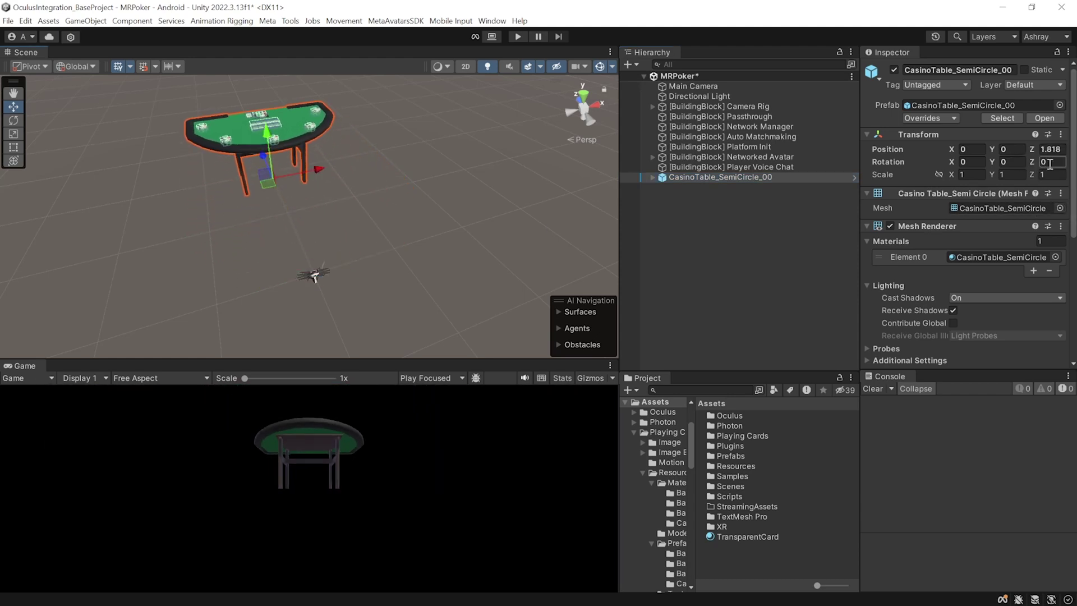
pyautogui.write('180')
pyautogui.press('Return')
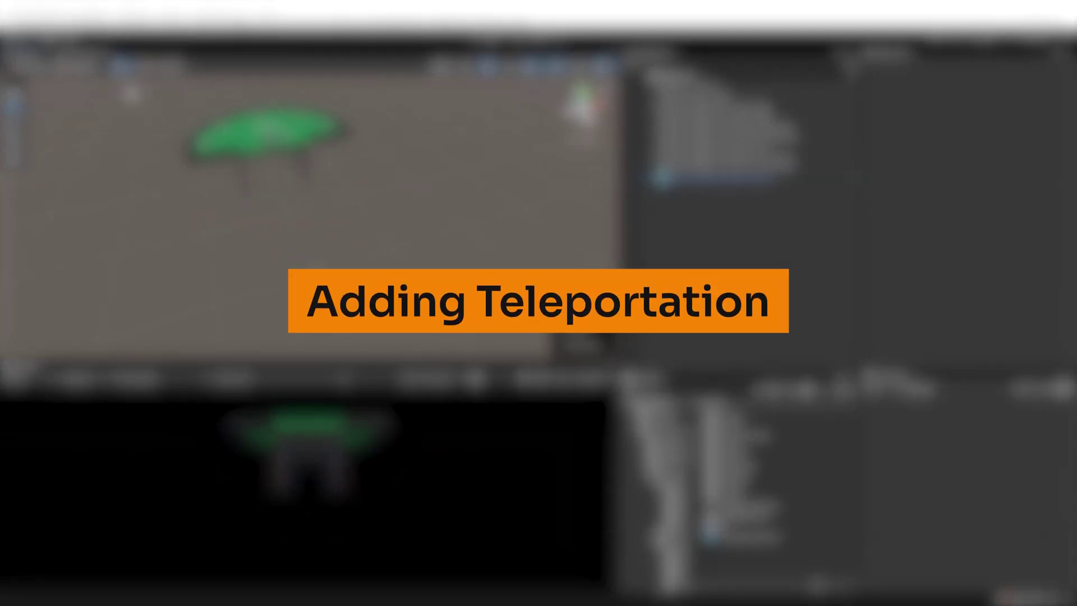
# Find the Teleport building block and add it to the scene with the Hotspot variant
pyautogui.click(86, 53)
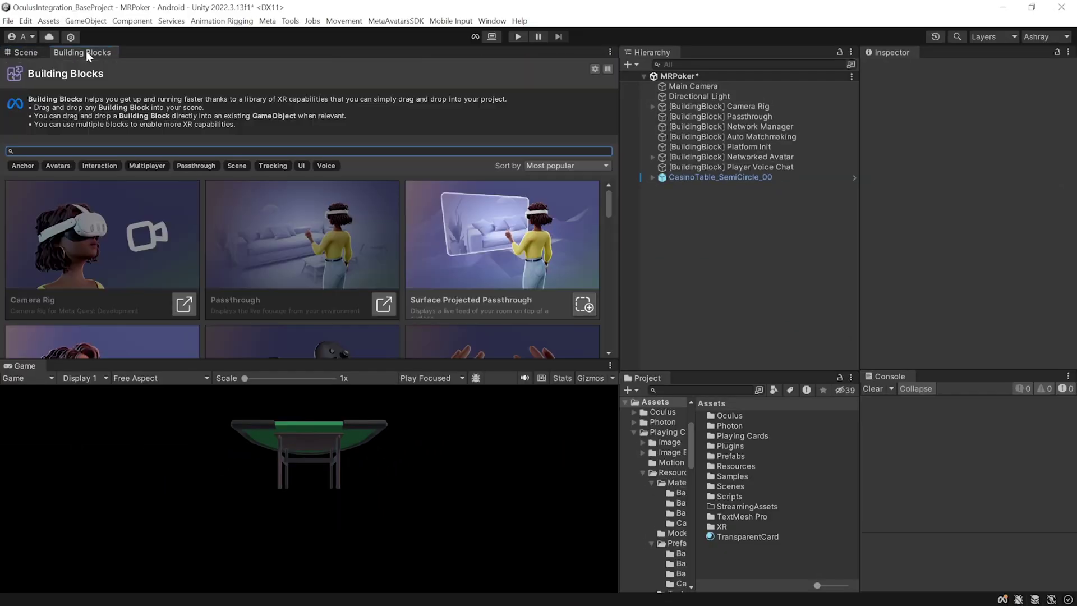
pyautogui.click(36, 151)
pyautogui.write('tele')
pyautogui.click(384, 305)
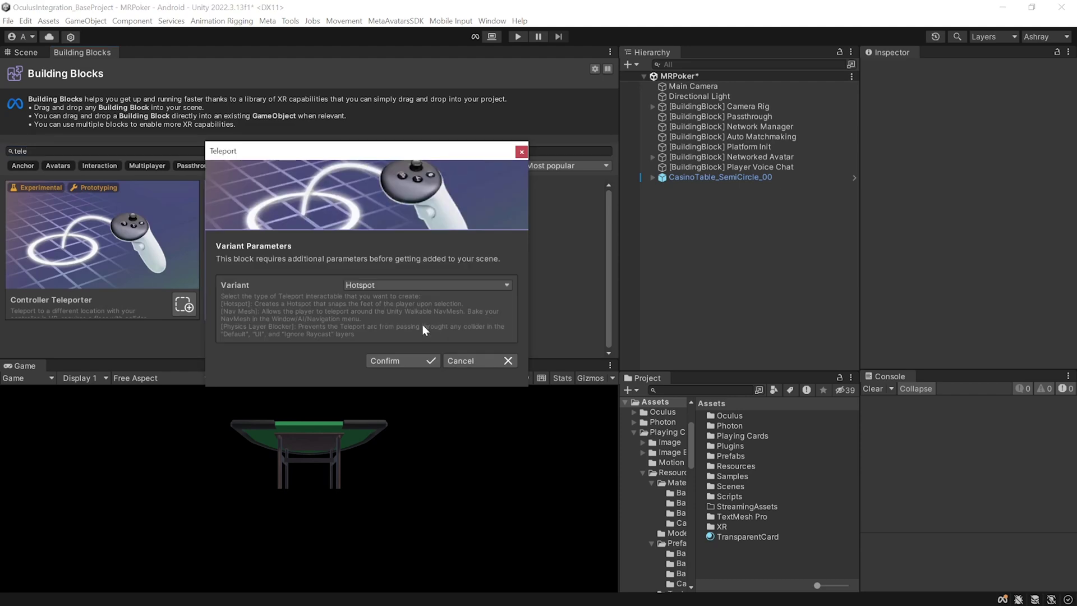
pyautogui.click(414, 284)
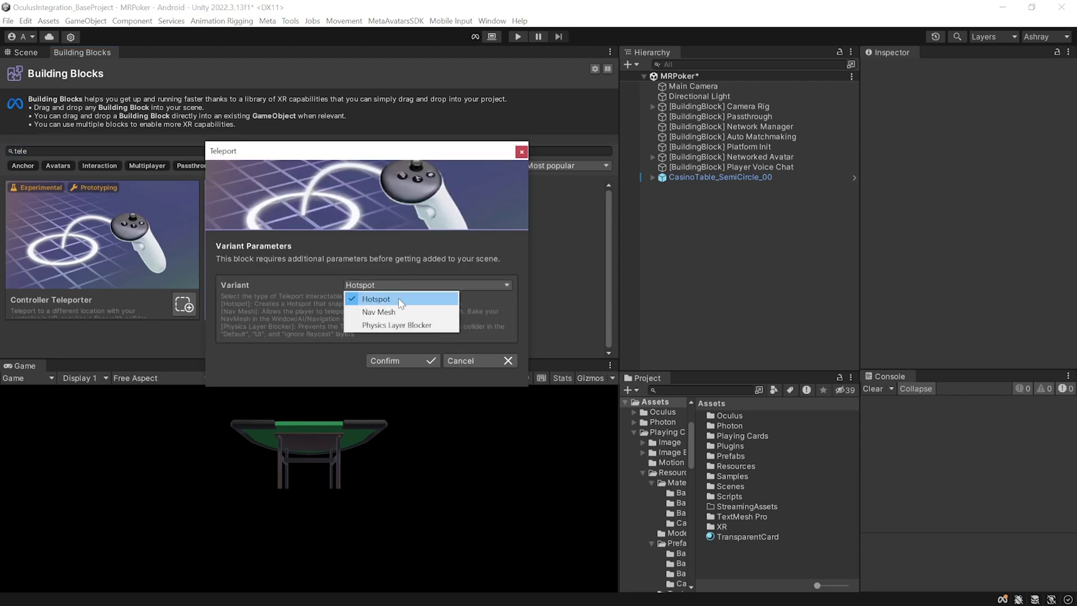
pyautogui.click(400, 302)
pyautogui.click(404, 361)
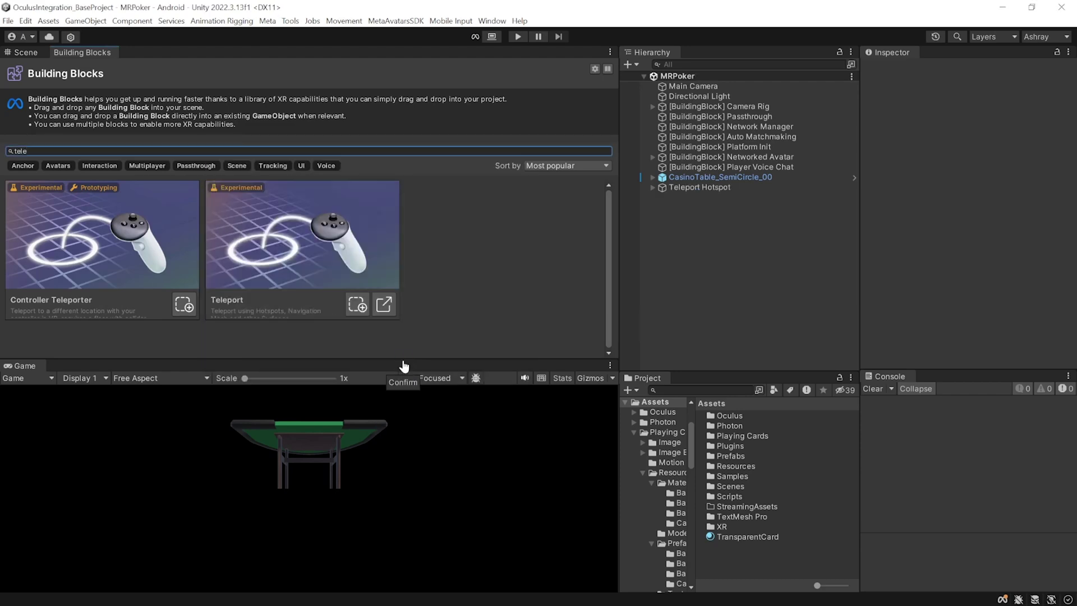
# Examine the left and right hand interactors in the Camera Rig's Hand Interactions for the teleport interactor groups
pyautogui.click(698, 188)
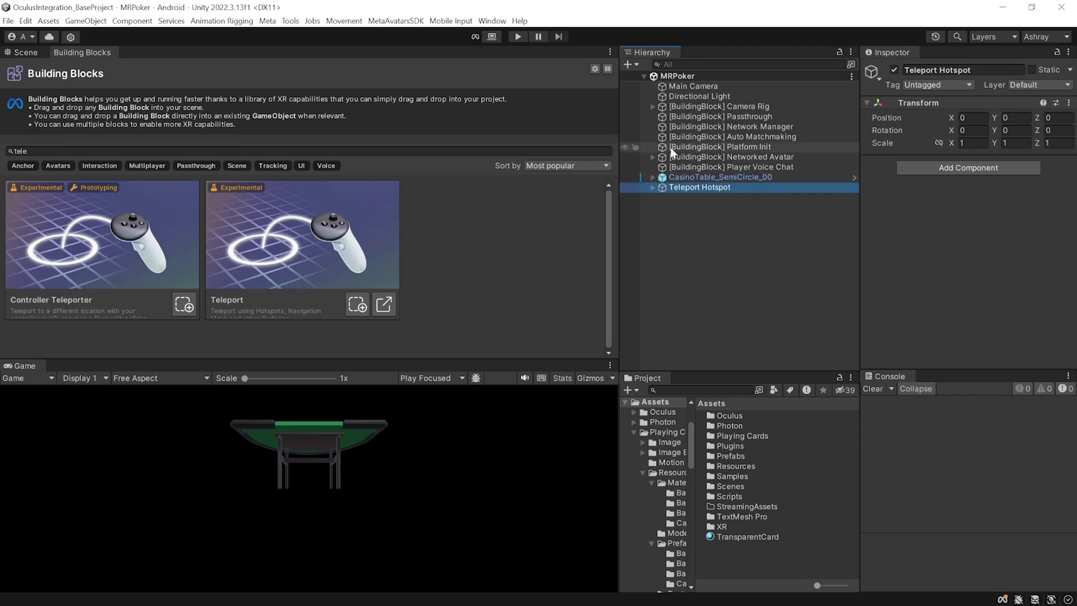
pyautogui.click(653, 106)
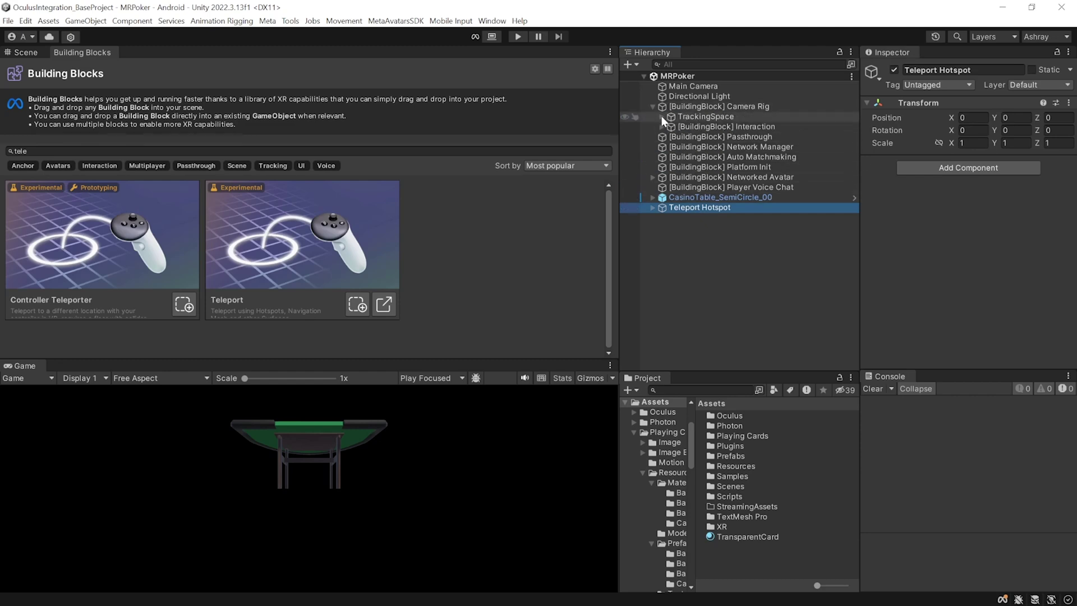
pyautogui.click(662, 126)
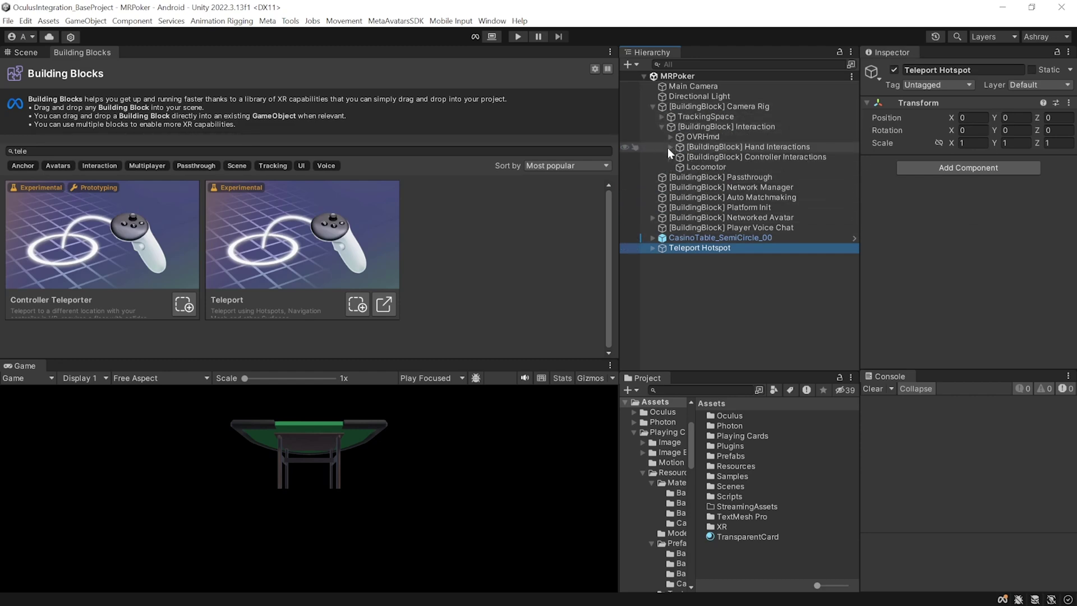
pyautogui.click(669, 147)
pyautogui.click(678, 156)
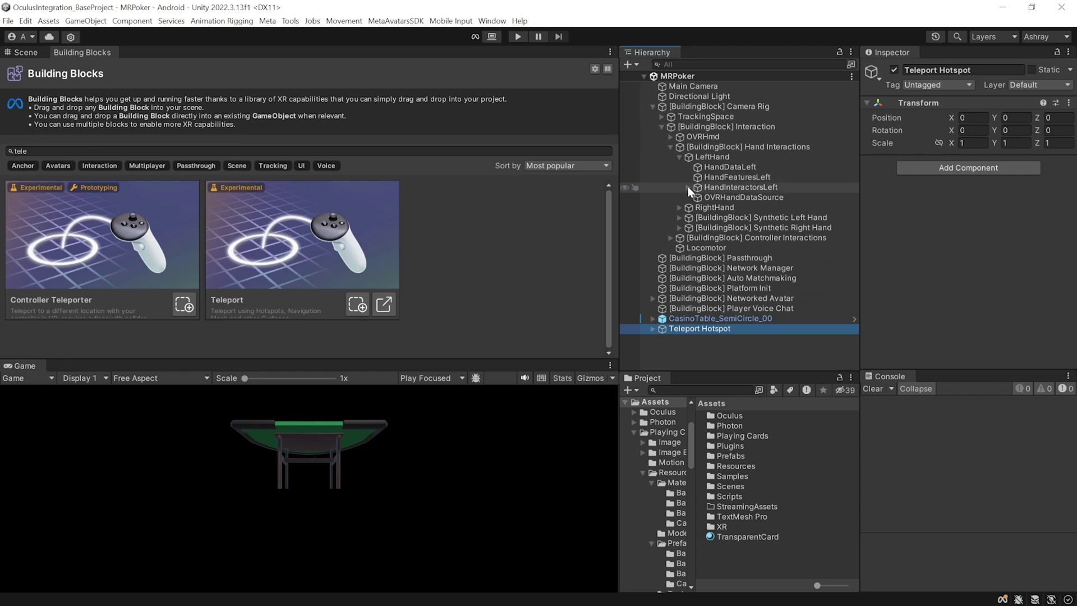
pyautogui.click(688, 187)
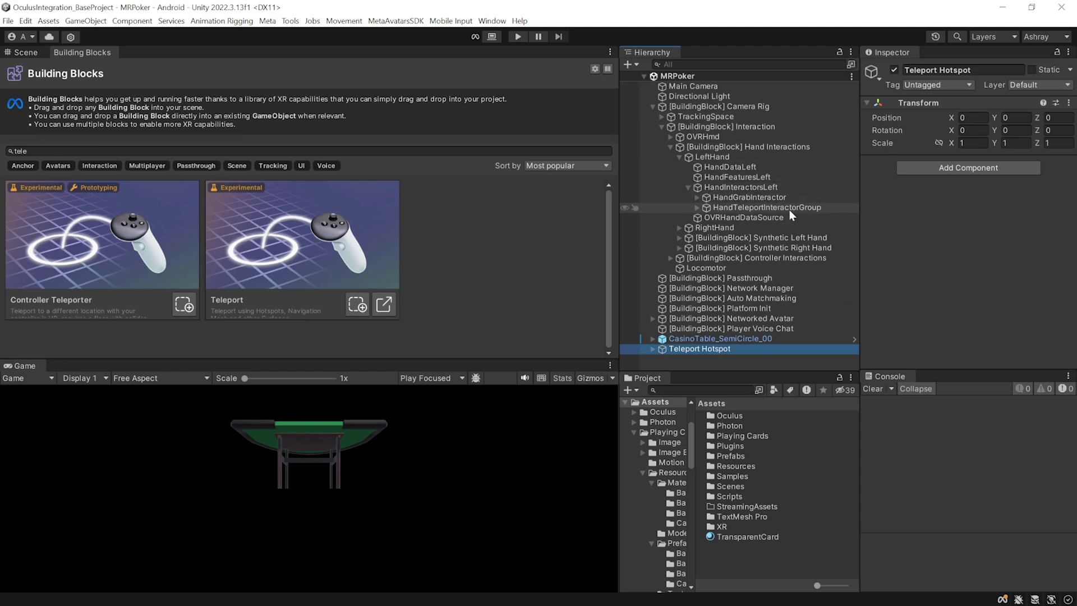
pyautogui.click(678, 226)
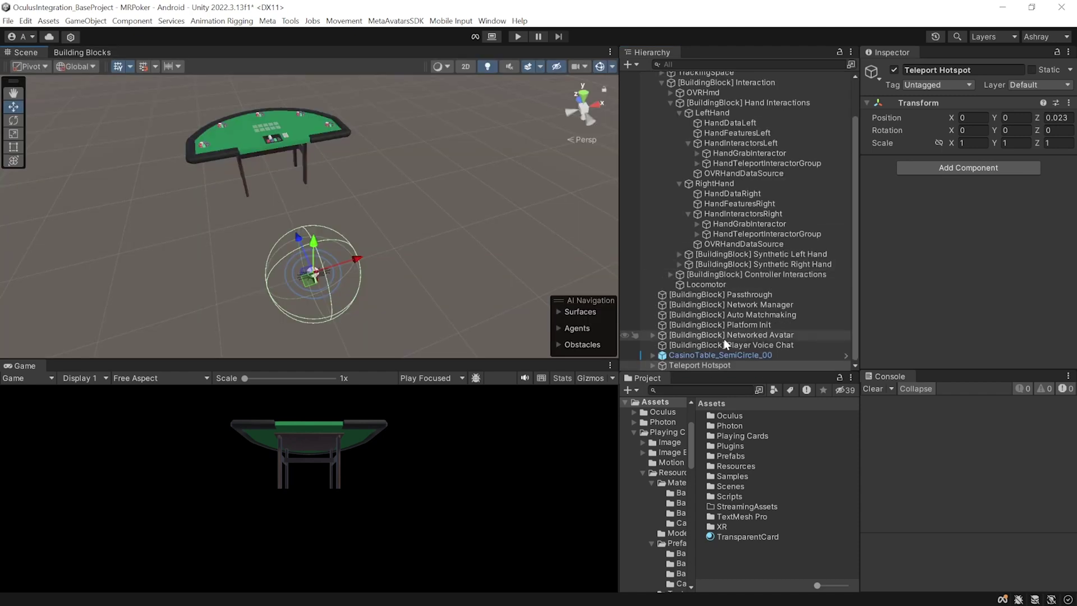
# Duplicate Teleport Hotspot five times and spread the hotspots around the poker table
pyautogui.hotkey('ctrl', 'd')
pyautogui.hotkey('ctrl', 'd')
pyautogui.hotkey('ctrl', 'd')
pyautogui.hotkey('ctrl', 'd')
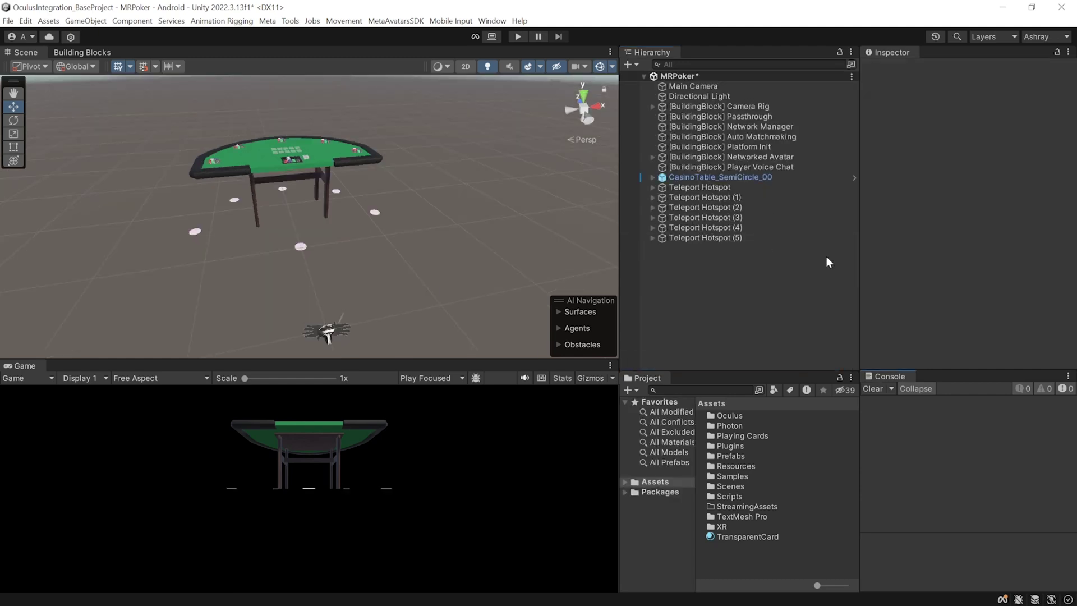
# Run the scene to test teleporting between the hotspots
pyautogui.click(515, 38)
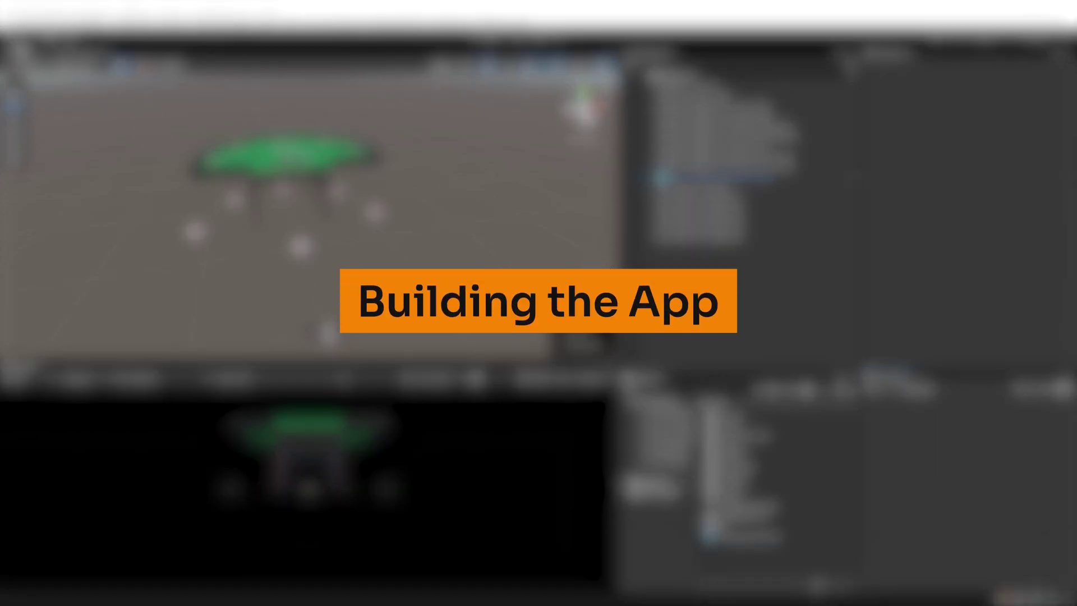
# Build and run the Android app, saving it as MRPoker apk in the MRPokerBuild folder
pyautogui.click(8, 21)
pyautogui.click(25, 161)
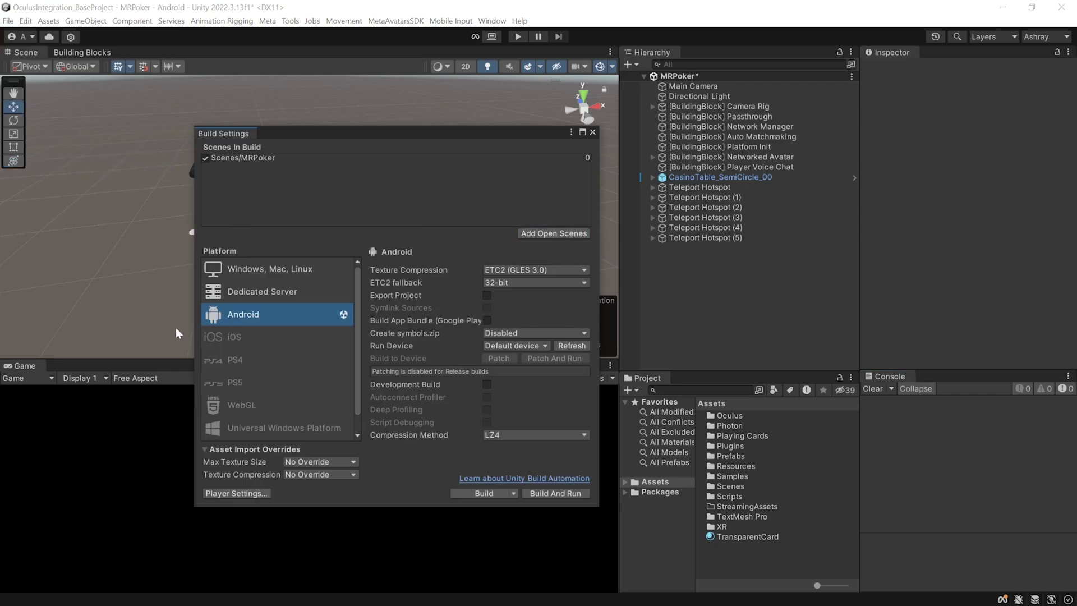
pyautogui.click(555, 493)
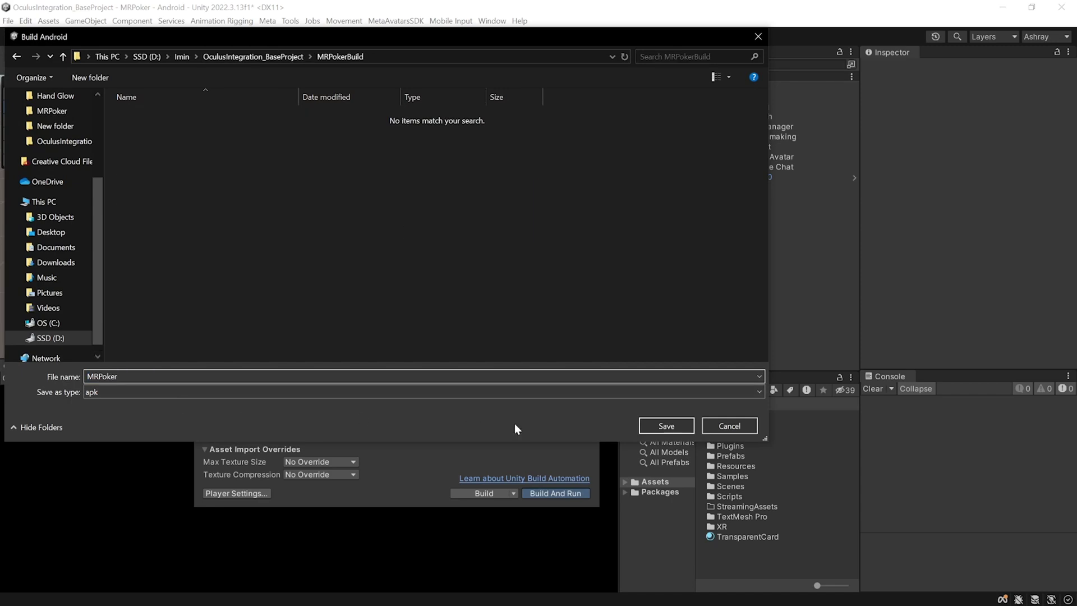
pyautogui.click(668, 431)
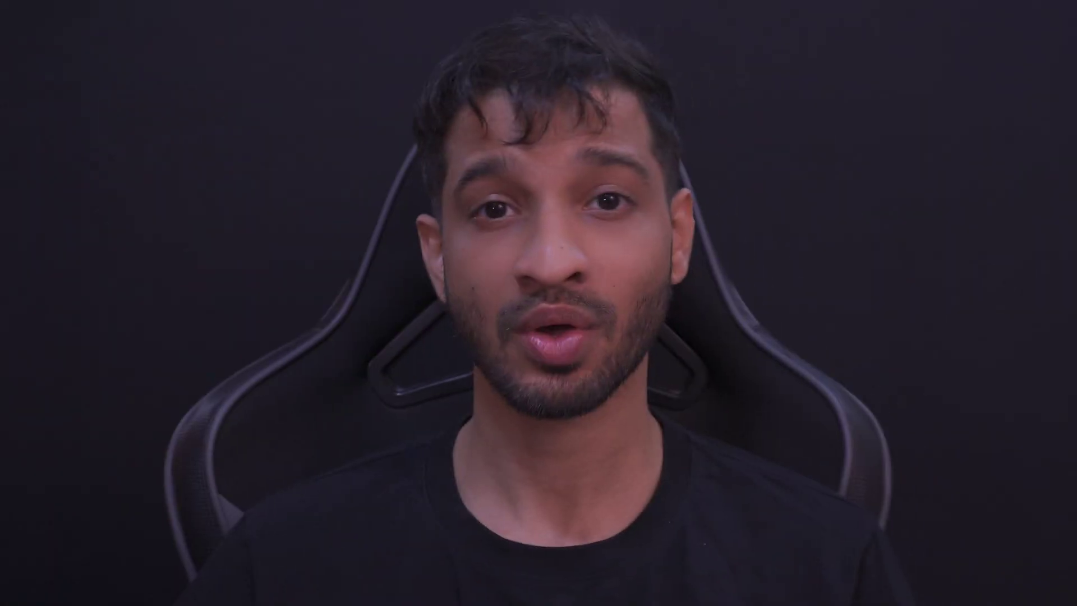